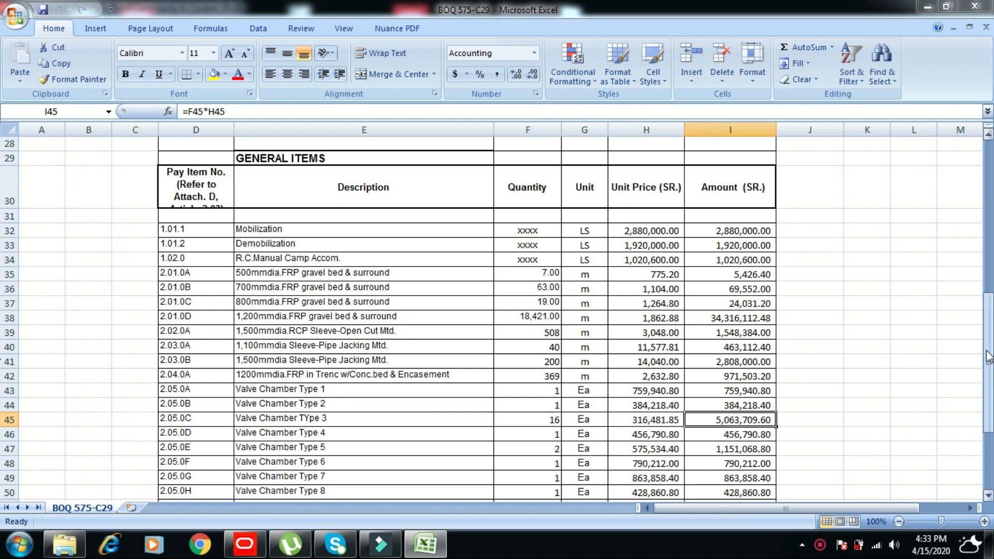
Review the BOQ 575-C29 sheet from the contract heading through the priced pay items to the total row.
left_click_drag(989, 356, 2, 143)
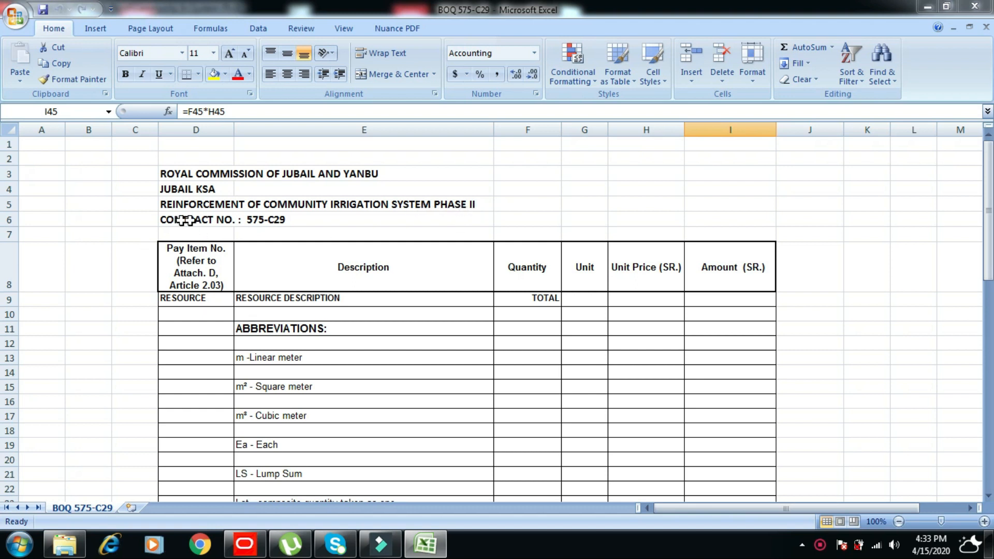
left_click_drag(990, 192, 968, 334)
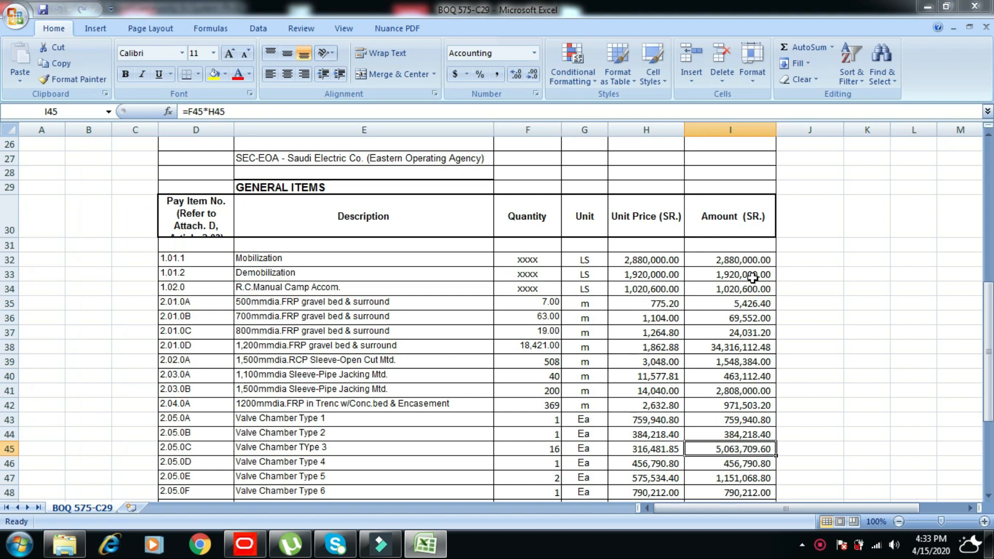
left_click_drag(990, 300, 987, 385)
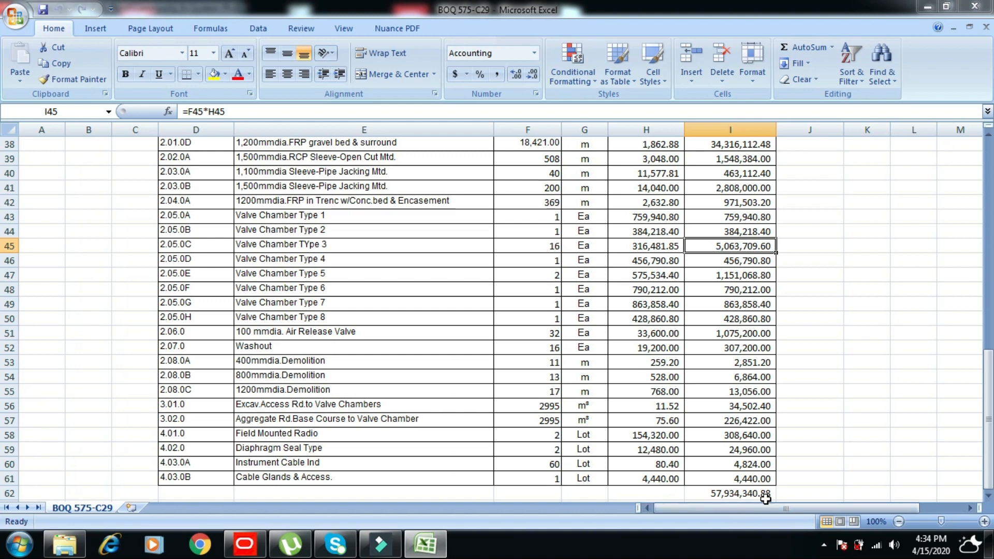
left_click_drag(989, 385, 990, 324)
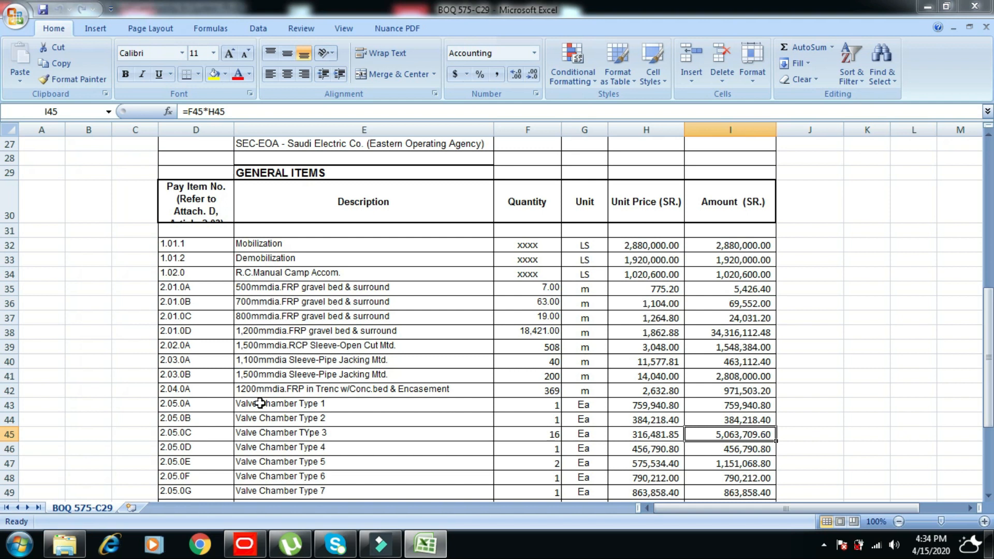
left_click_drag(990, 345, 760, 352)
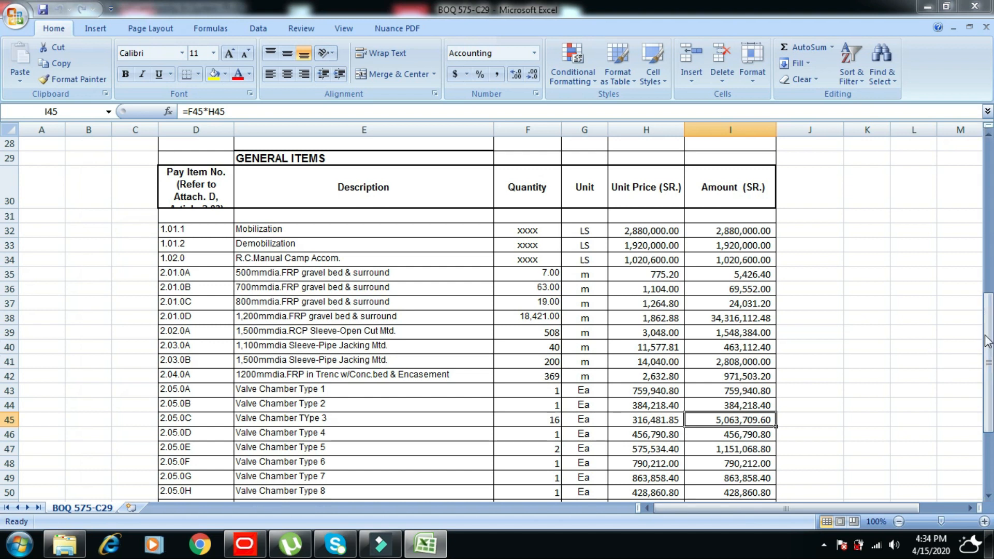
left_click_drag(989, 333, 989, 372)
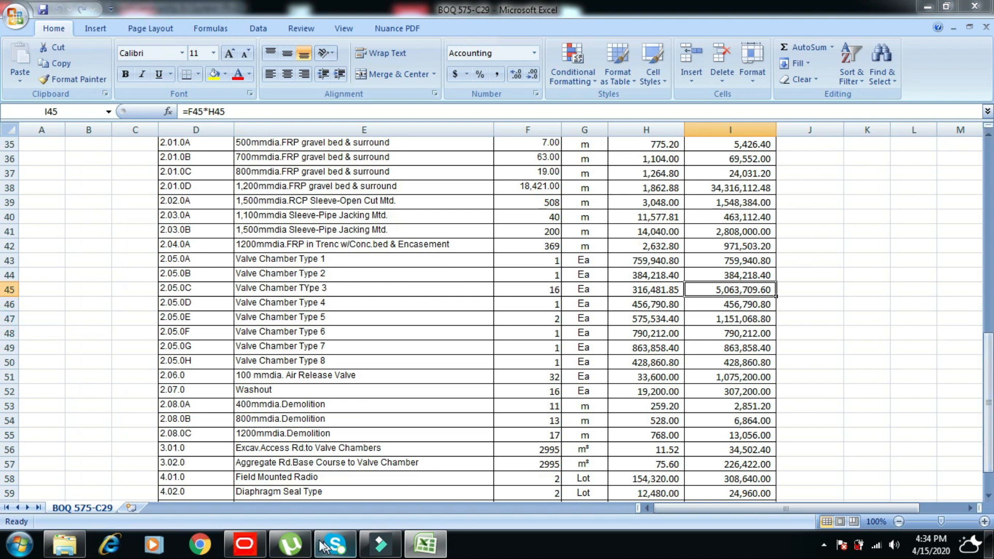
Switch to Primavera P6 and examine the project's activity list from its beginning.
left_click(251, 512)
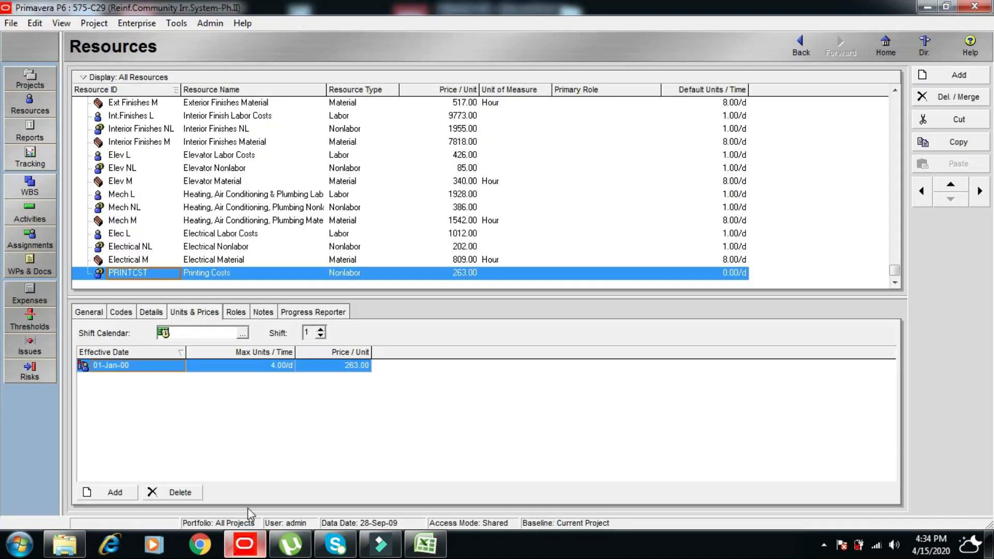
left_click(29, 212)
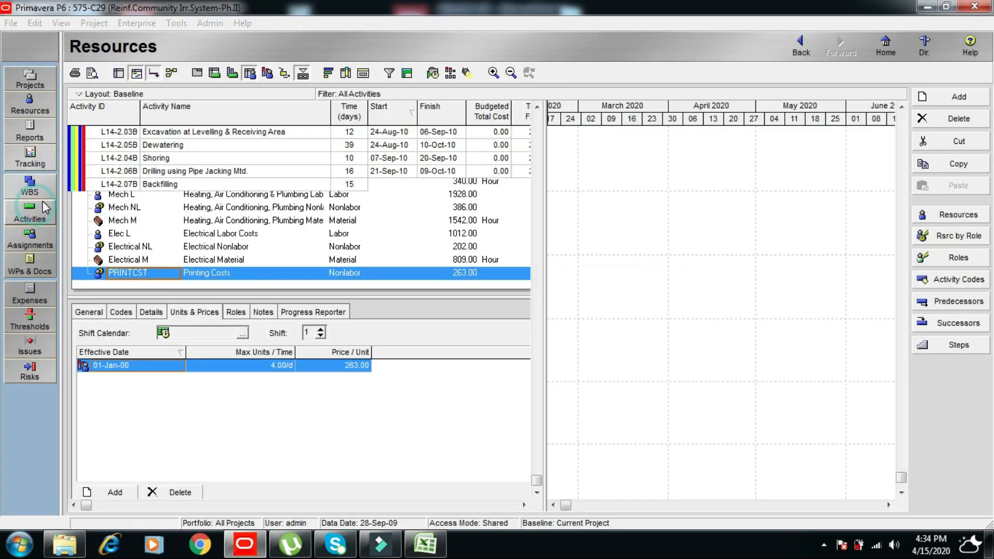
left_click_drag(537, 485, 563, 115)
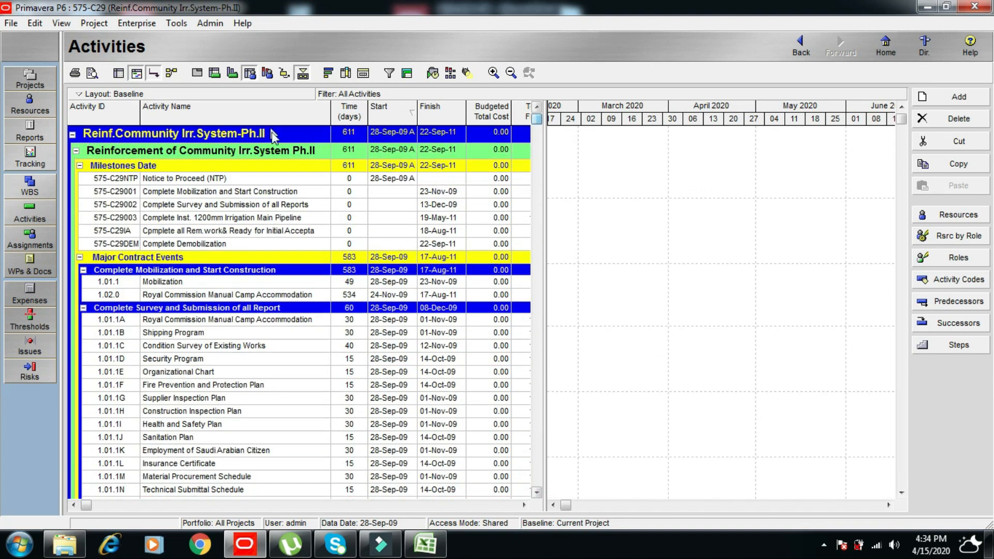
Add a new resource to the resource list and outdent it to the same level as Printing Costs.
left_click(138, 23)
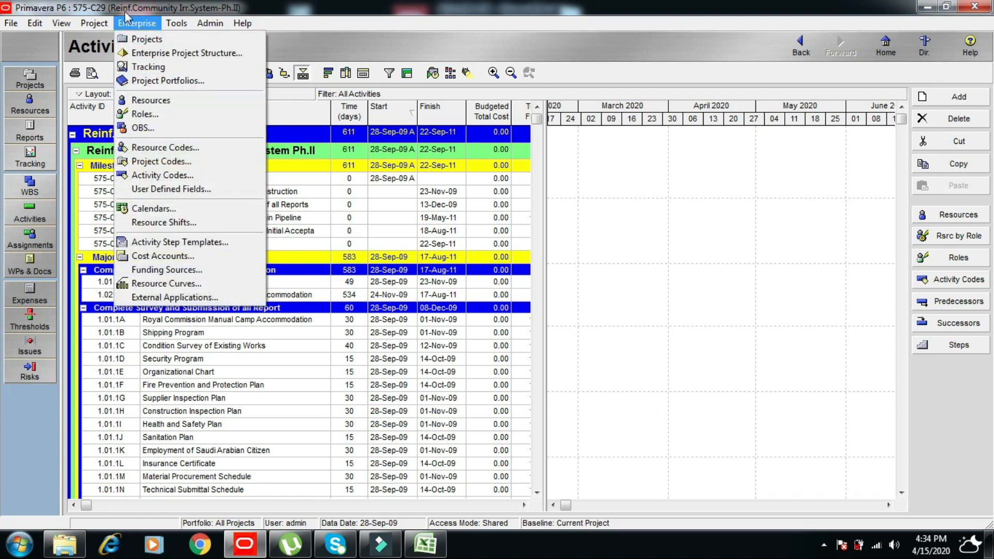
left_click(165, 100)
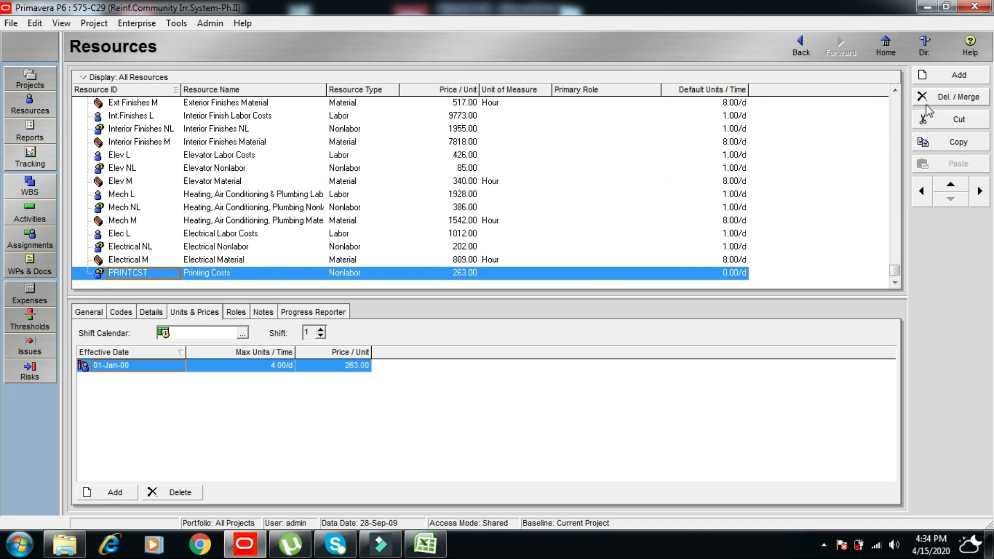
left_click(960, 76)
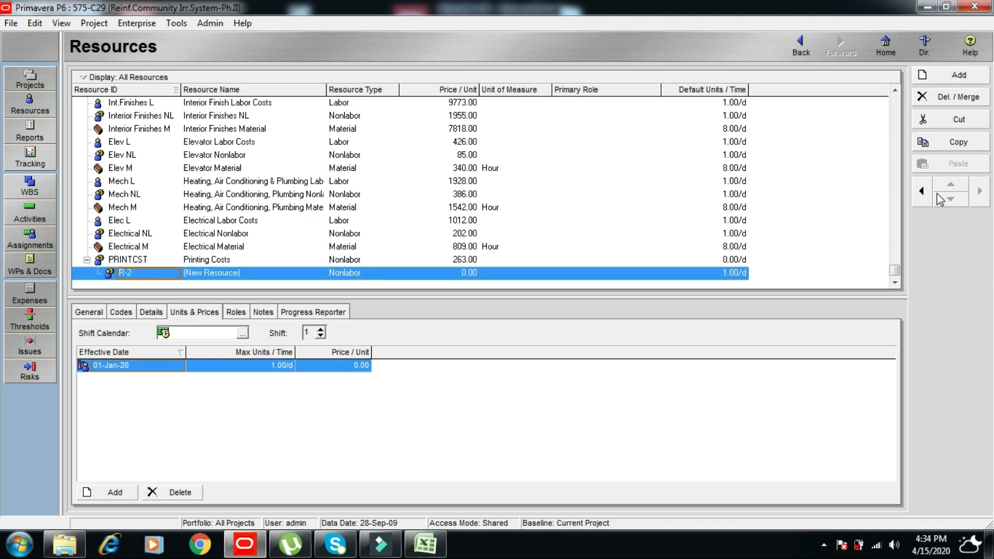
left_click(922, 191)
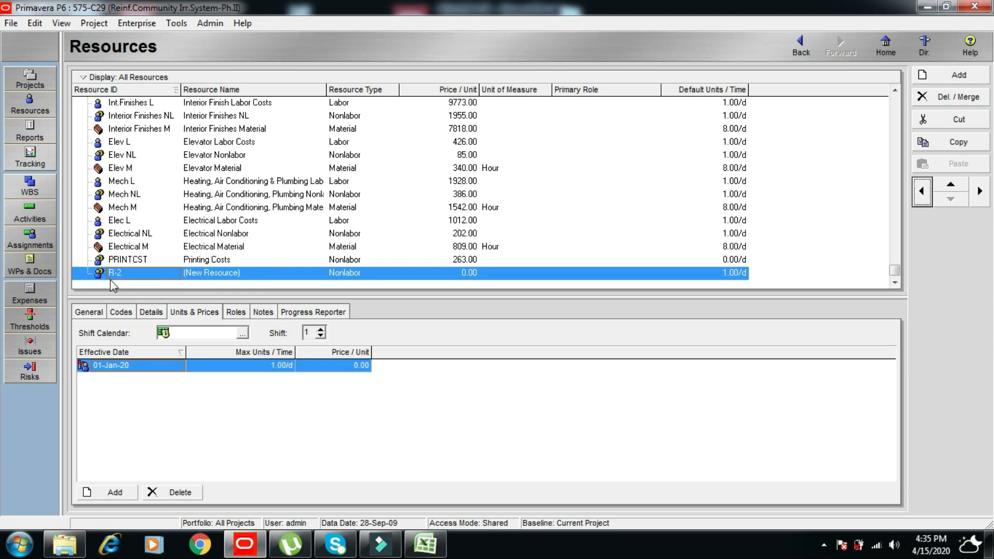
Set the new resource's type to Labor in its details.
left_click(93, 314)
left_click(121, 314)
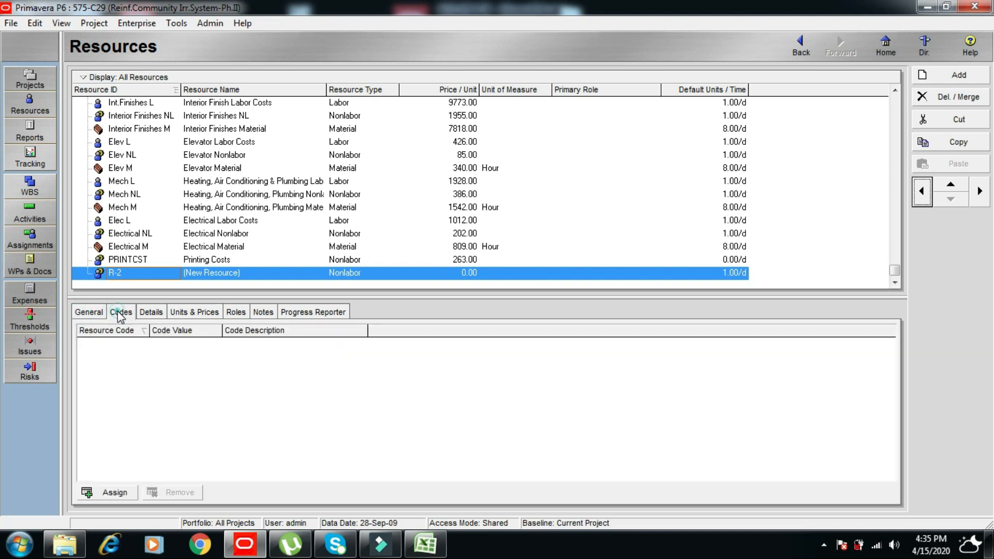
left_click(161, 315)
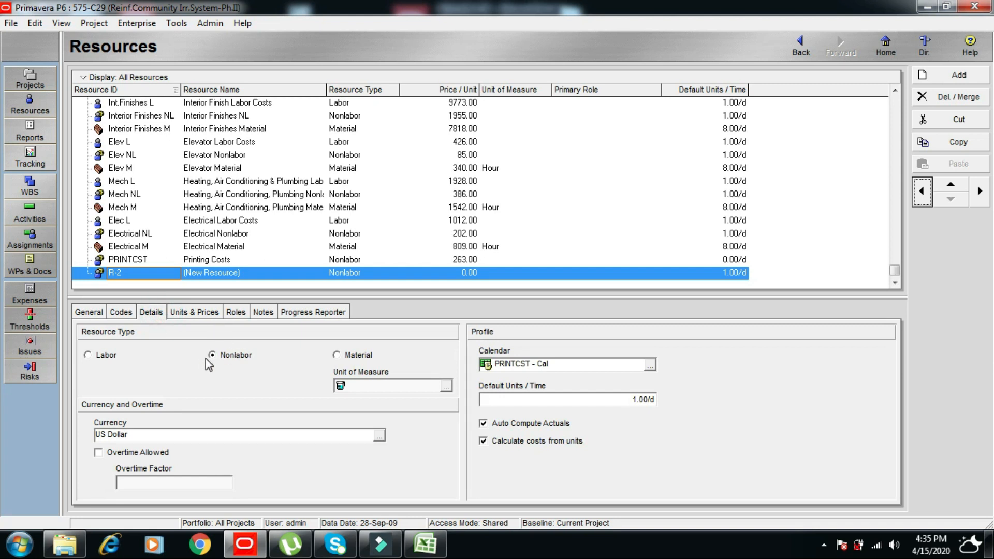
left_click(88, 356)
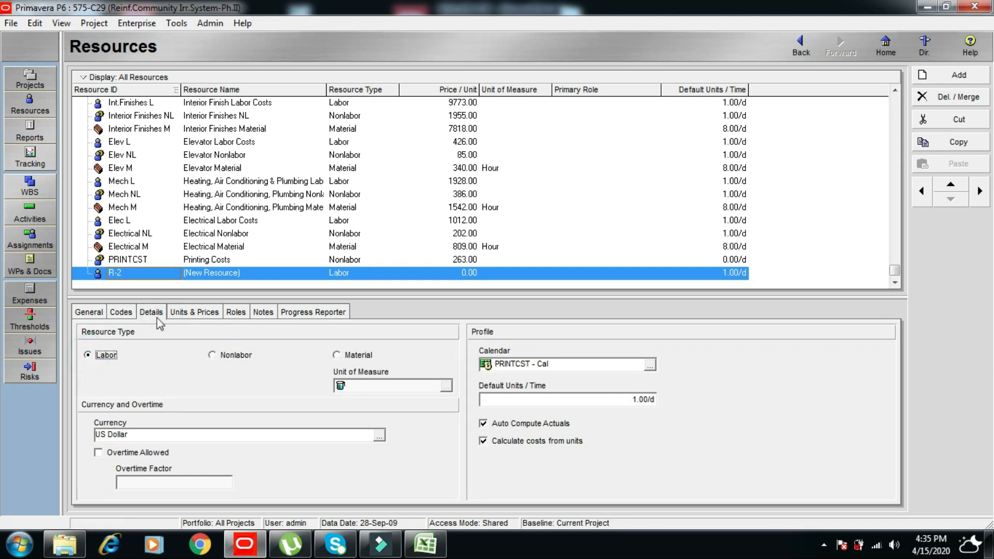
Copy contract number 575-C29 from cell D6 of the Excel BOQ and paste it as the new resource's ID in Primavera P6.
left_click(143, 273)
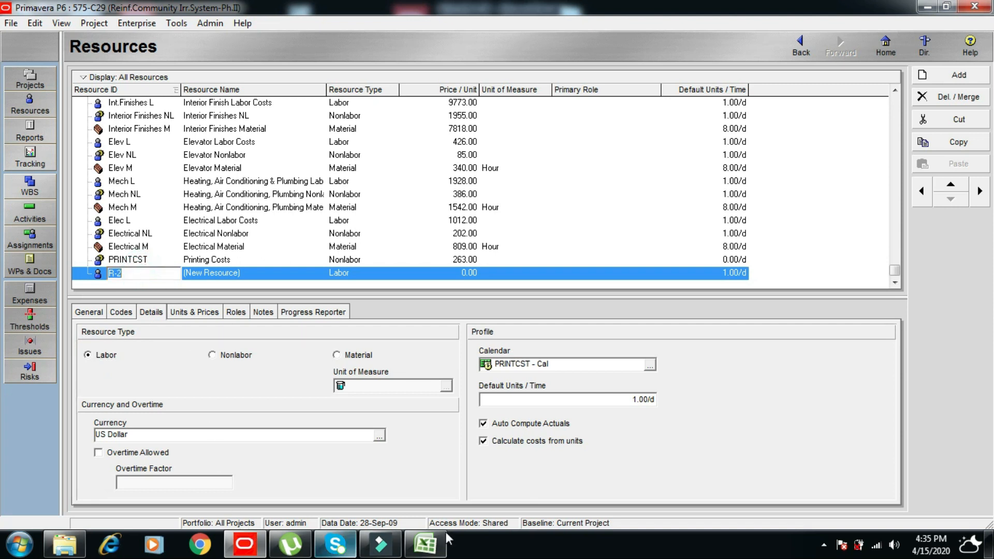
left_click(439, 548)
left_click_drag(990, 327, 988, 217)
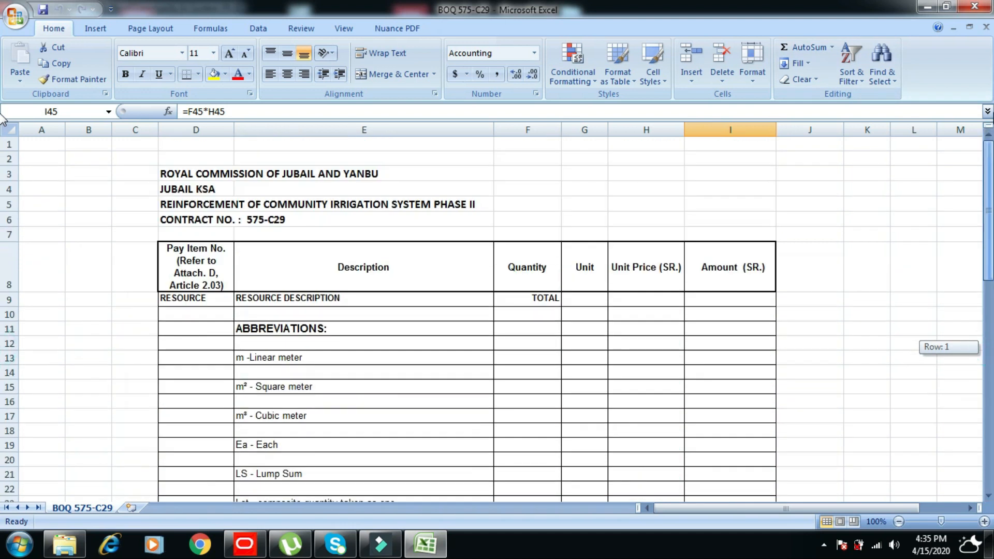
left_click(191, 221)
left_click_drag(321, 111, 261, 111)
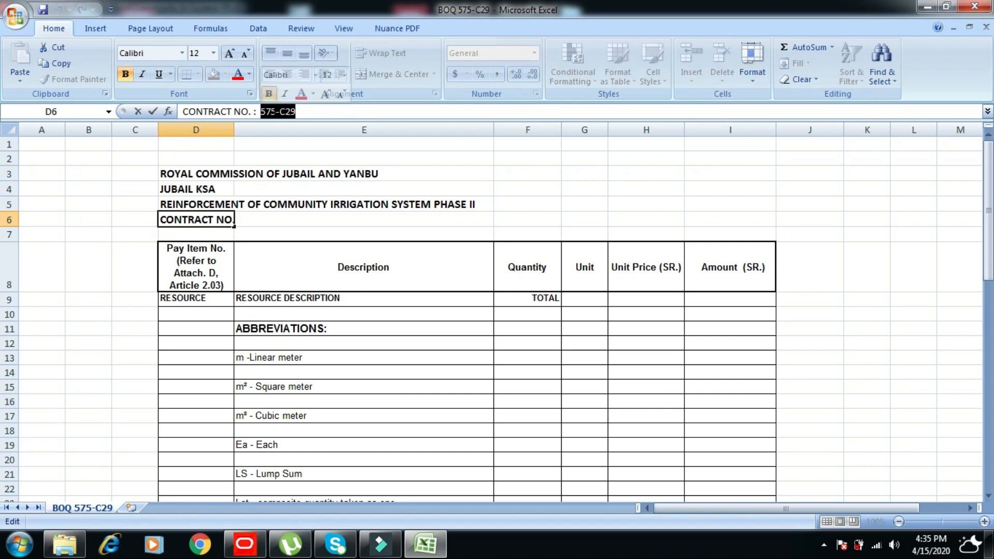
right_click(274, 112)
left_click(305, 134)
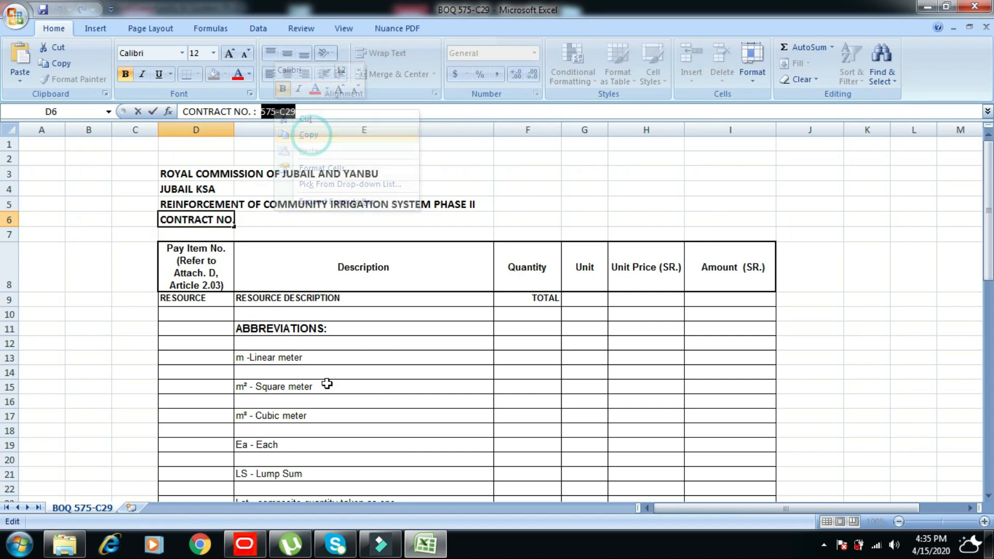
left_click(244, 548)
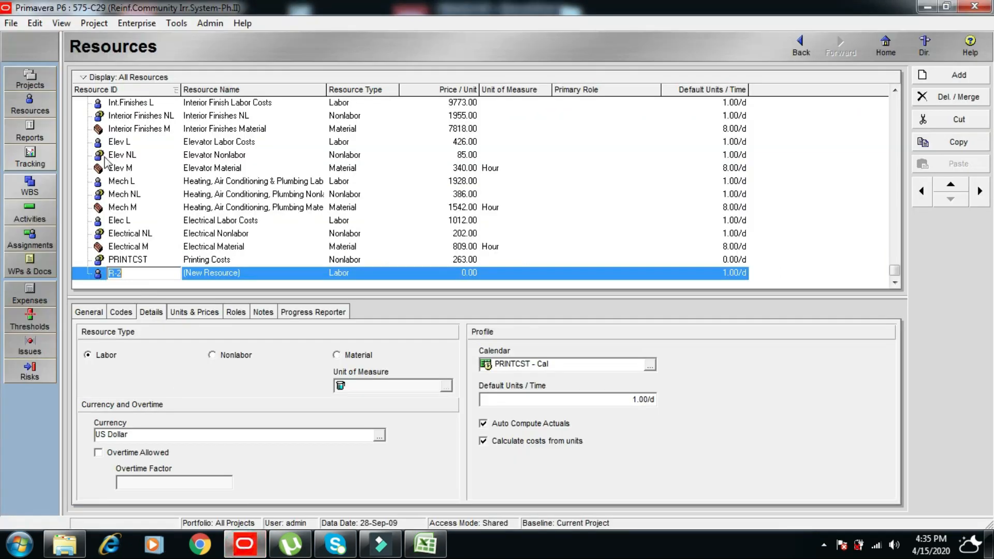
right_click(139, 273)
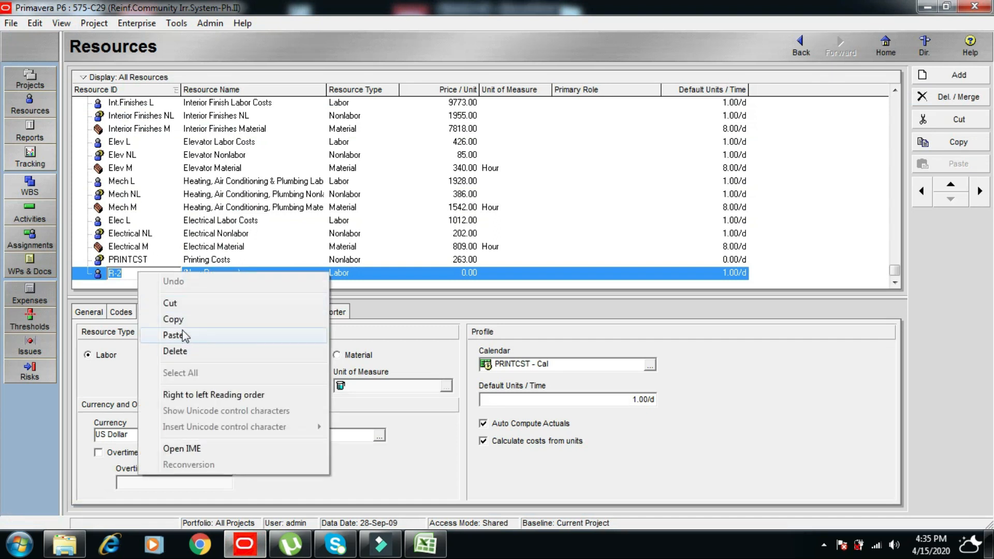
left_click(173, 335)
Copy the project title "REINFORCEMENT OF COMMUNITY IRRIGATION SYSTEM PHASE II" from Excel cell D5 into the resource name of 575-C29 in Primavera P6.
left_click(296, 277)
left_click(299, 280)
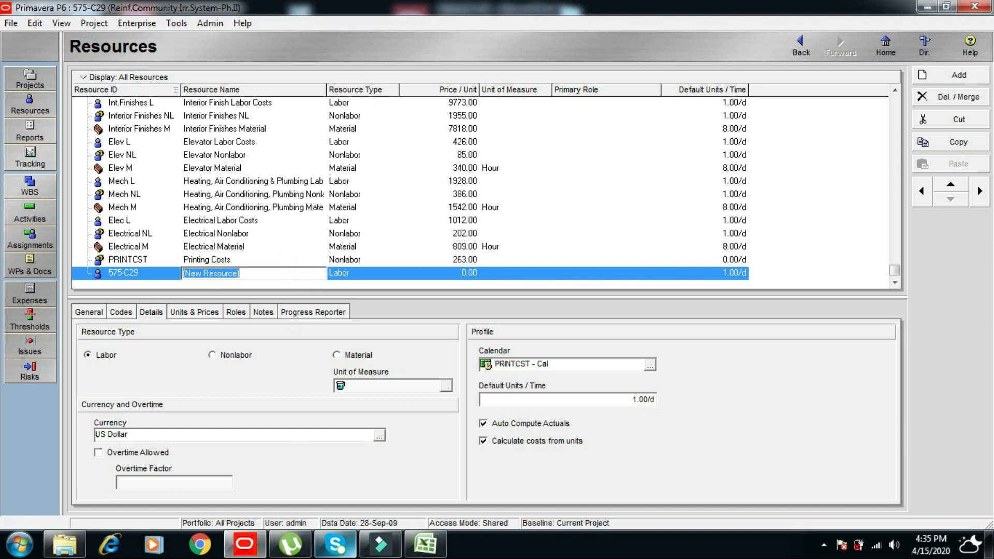
left_click(418, 550)
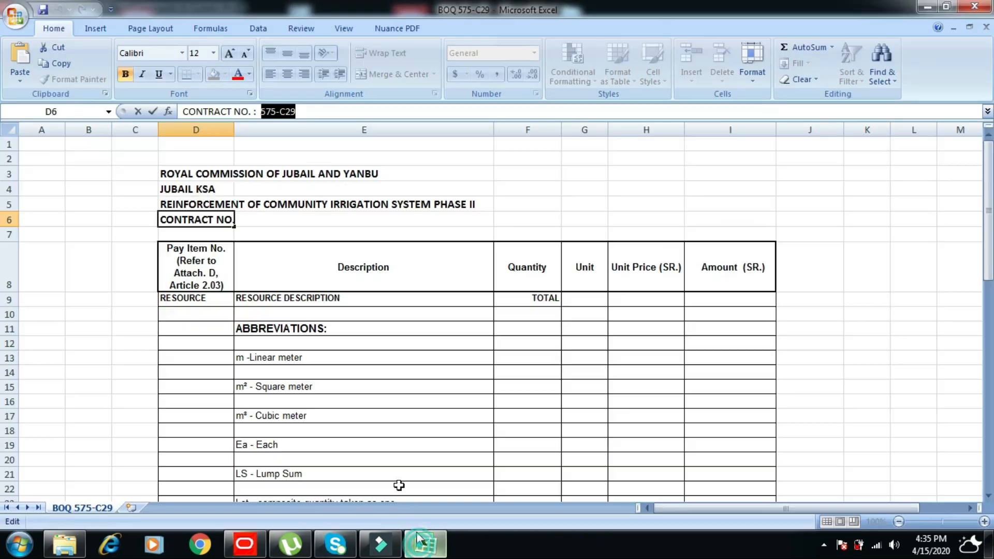
left_click(182, 203)
right_click(183, 203)
left_click(214, 234)
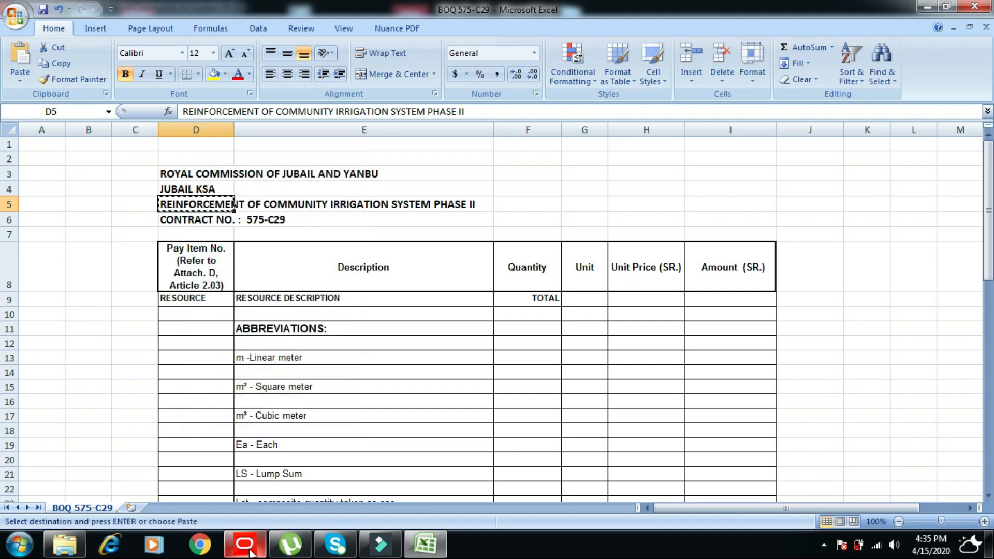
left_click(245, 544)
right_click(263, 271)
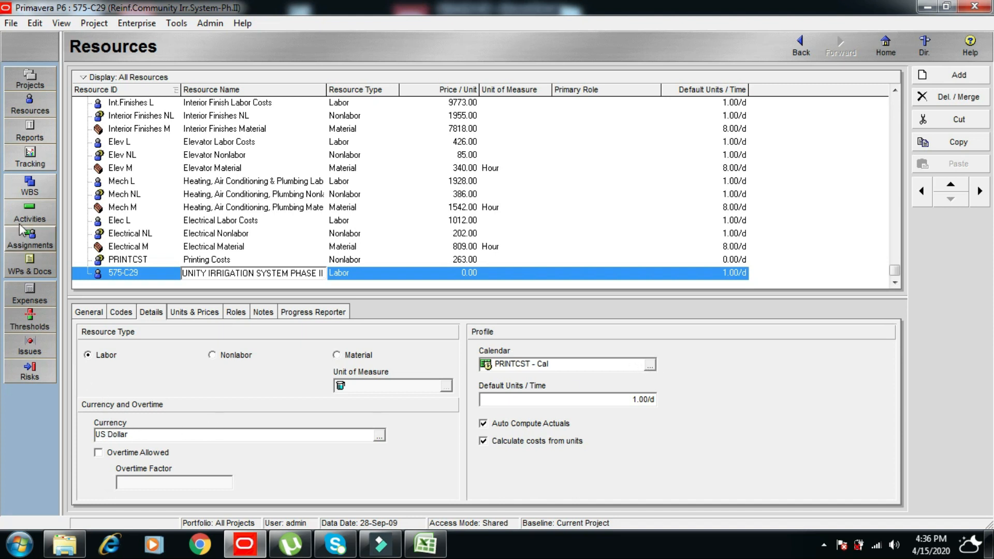
Return to the project's activities and show Activity Details below the activity table.
left_click(32, 218)
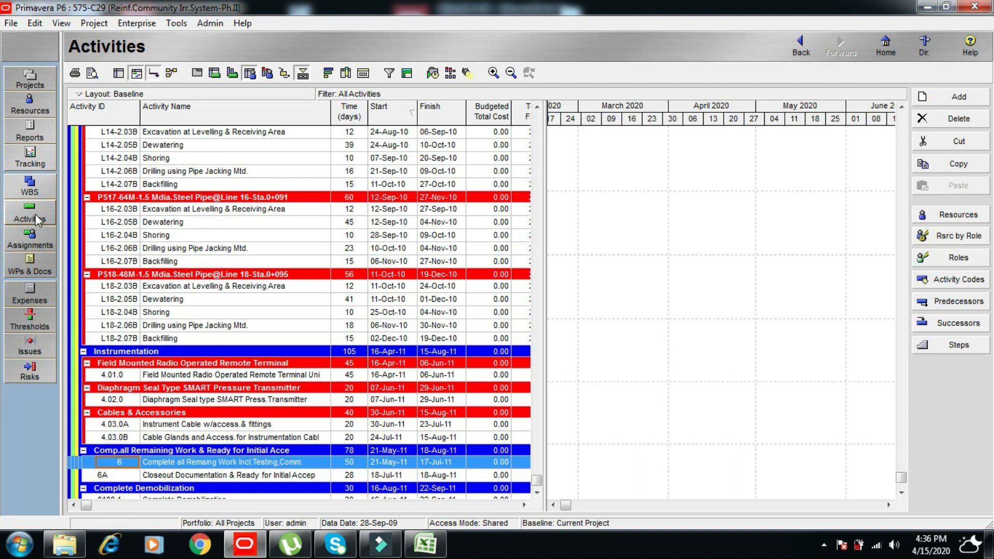
left_click(62, 23)
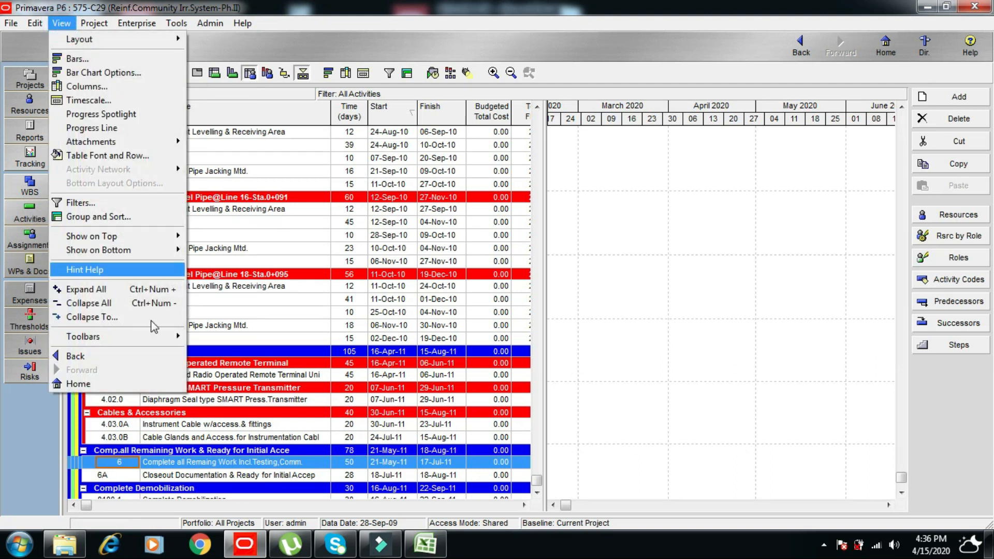
mouse_move(158, 251)
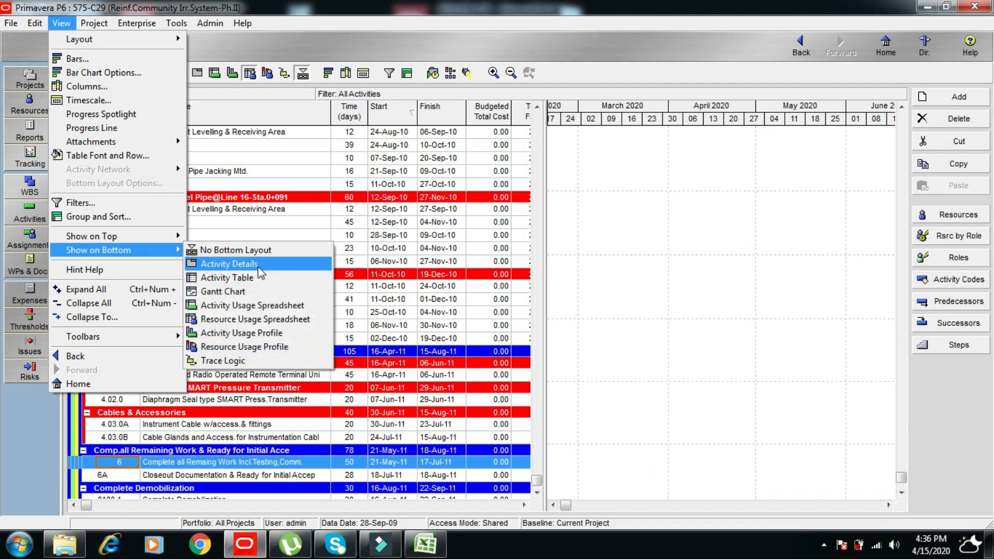
left_click(252, 269)
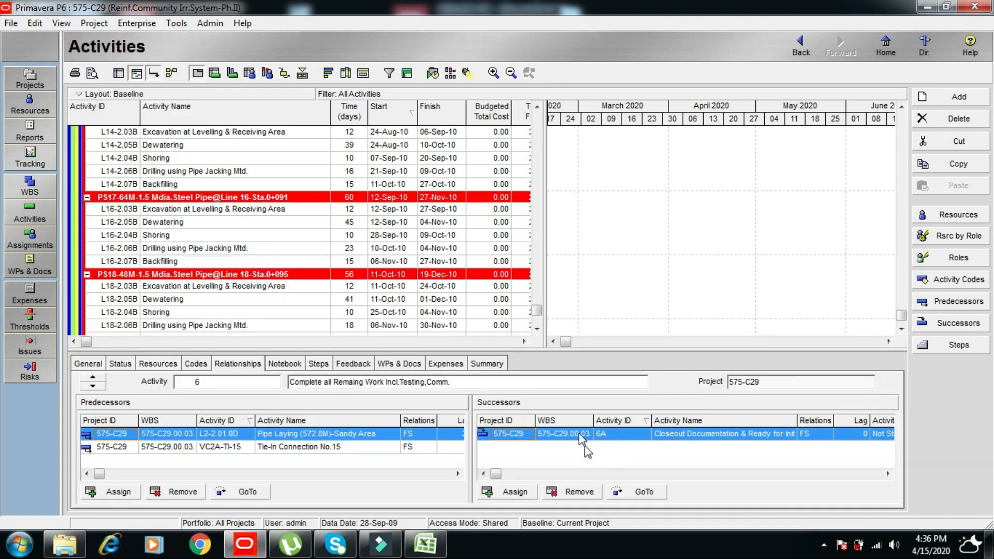
Check the general details of several dewatering, drilling and excavation activities, including which activity calendar they use.
left_click(187, 227)
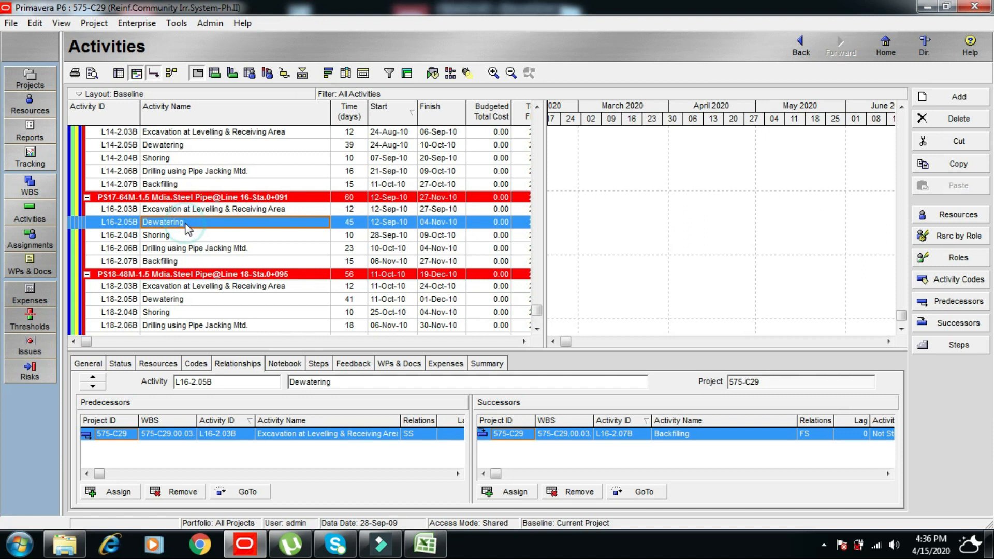
left_click(92, 365)
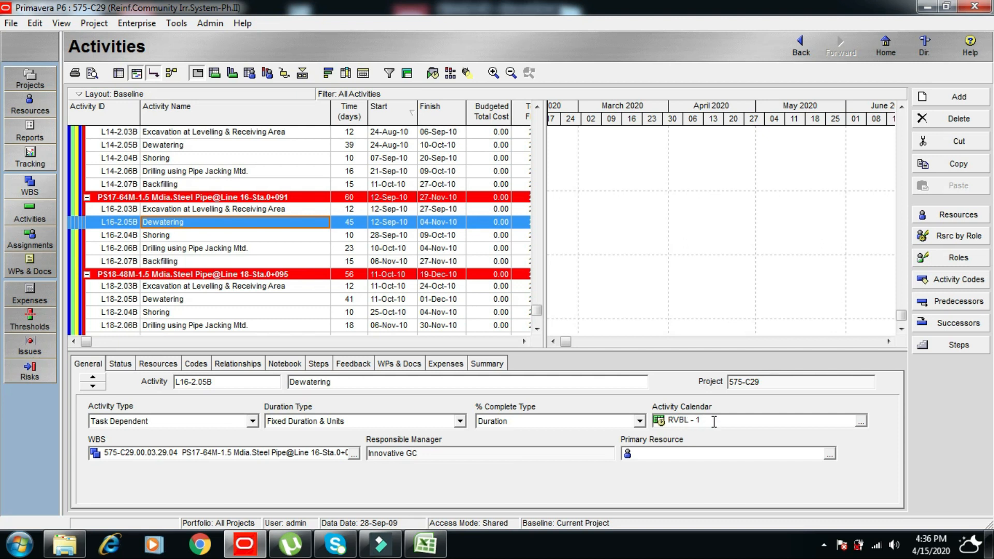
left_click(228, 250)
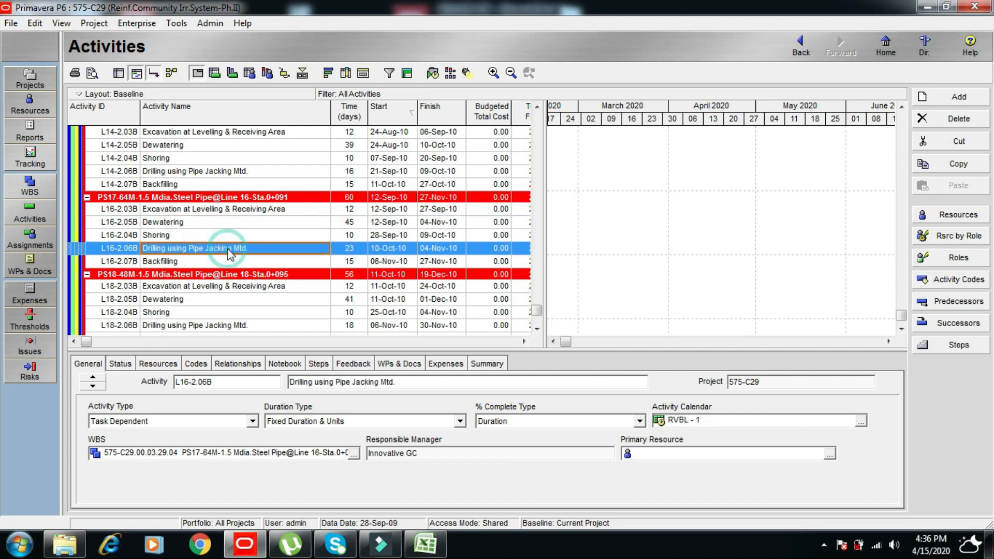
left_click(241, 173)
left_click(253, 132)
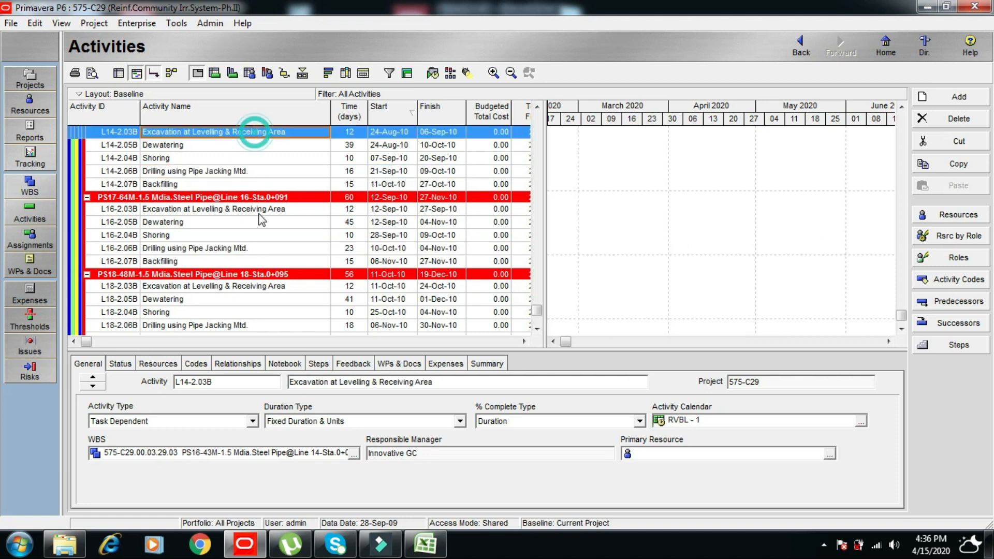
left_click(282, 286)
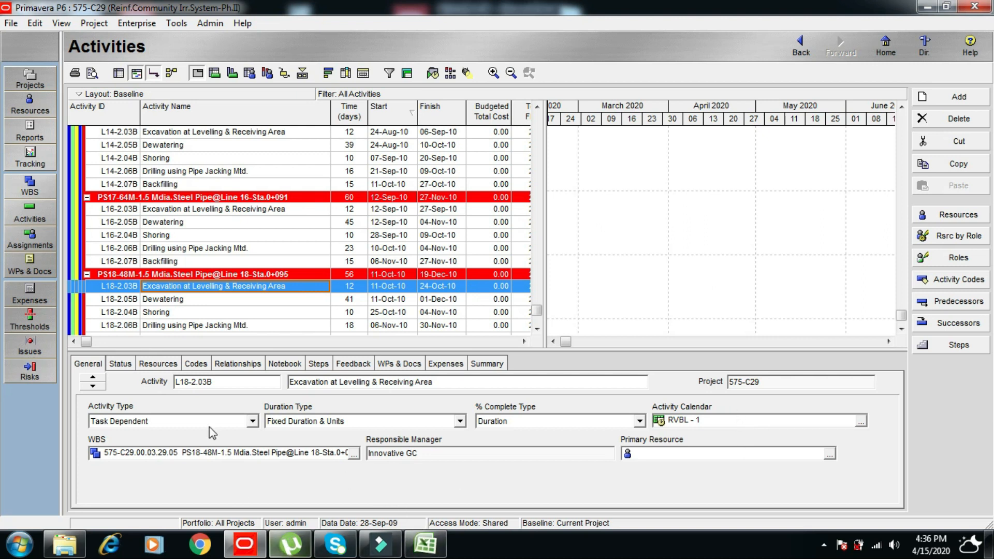
Go back to the resources list and assign the RVBL - 1 calendar to resource 575-C29.
left_click(30, 106)
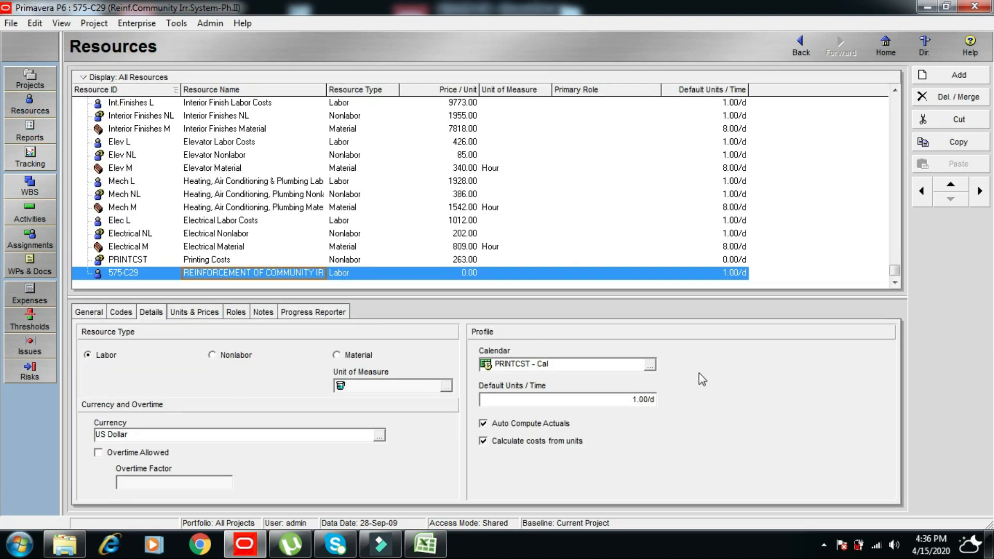
left_click(650, 368)
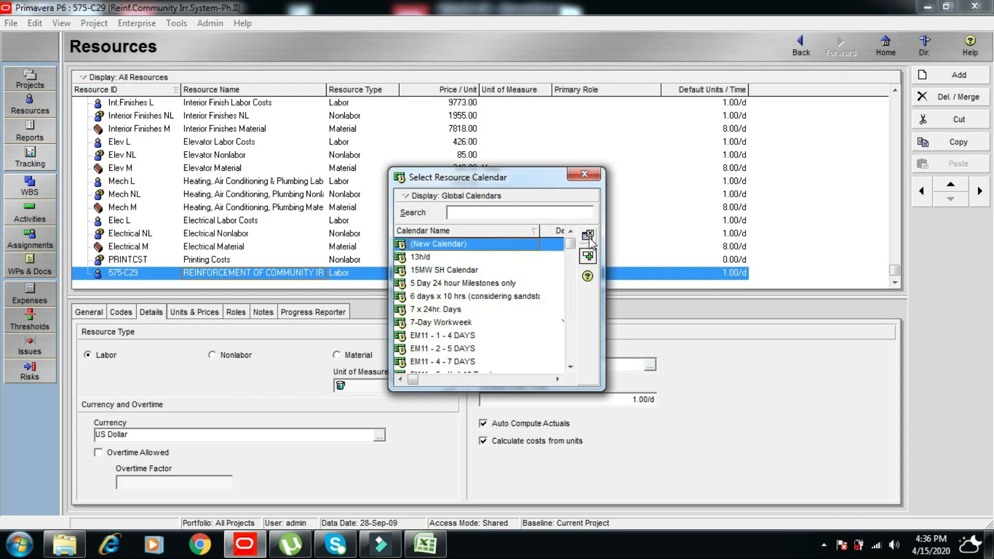
left_click_drag(571, 243, 570, 303)
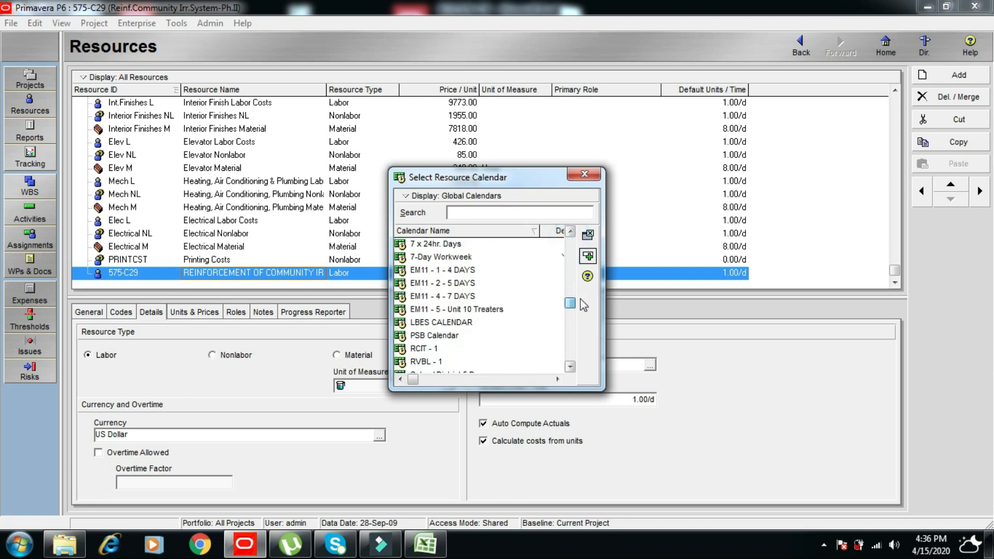
left_click(427, 362)
left_click(588, 256)
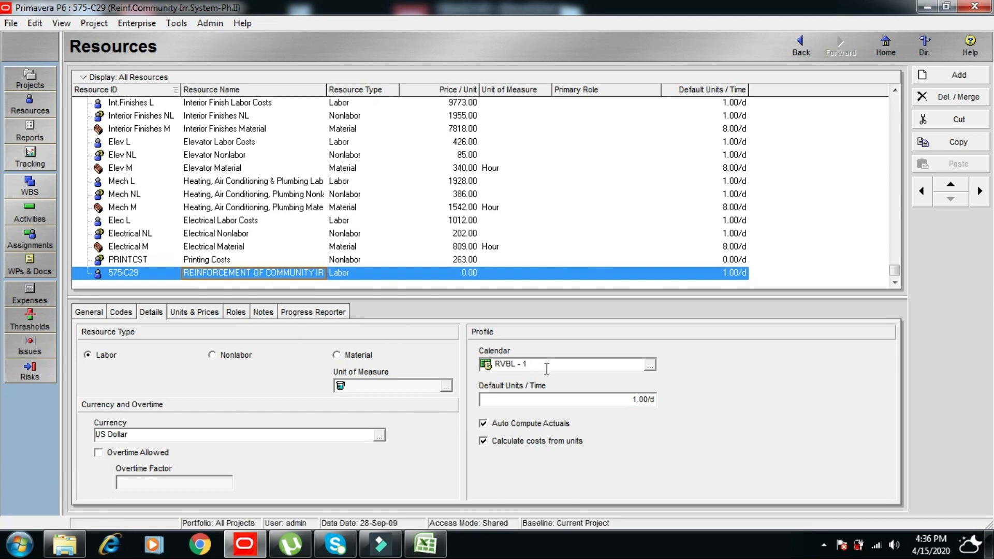
Set the currency of resource 575-C29 to Saudi Rial.
left_click(380, 436)
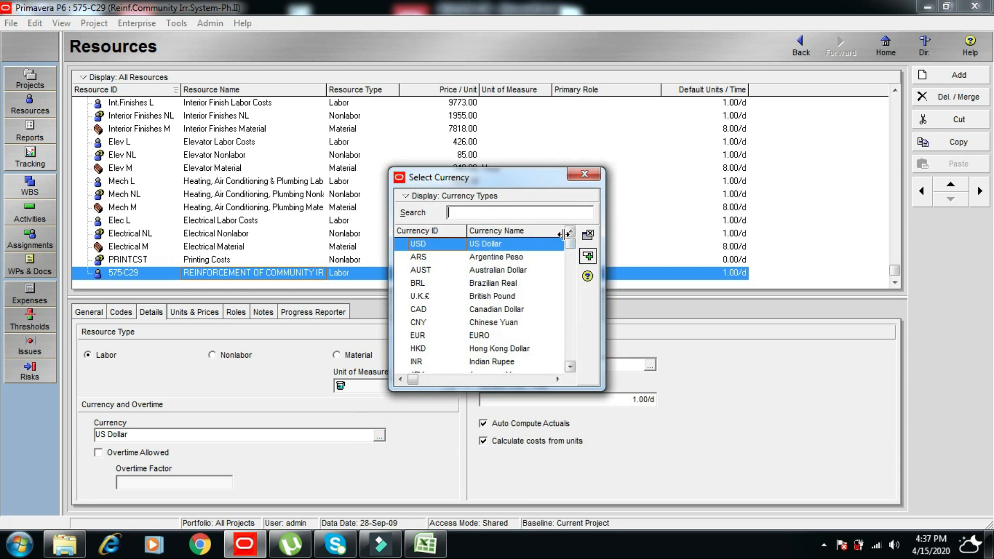
left_click_drag(570, 243, 570, 363)
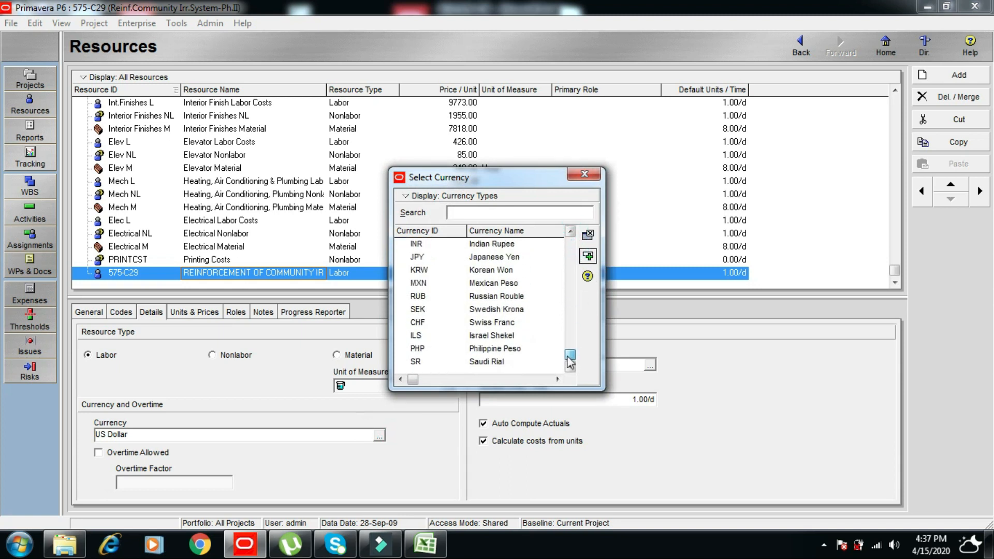
left_click(492, 361)
left_click(588, 256)
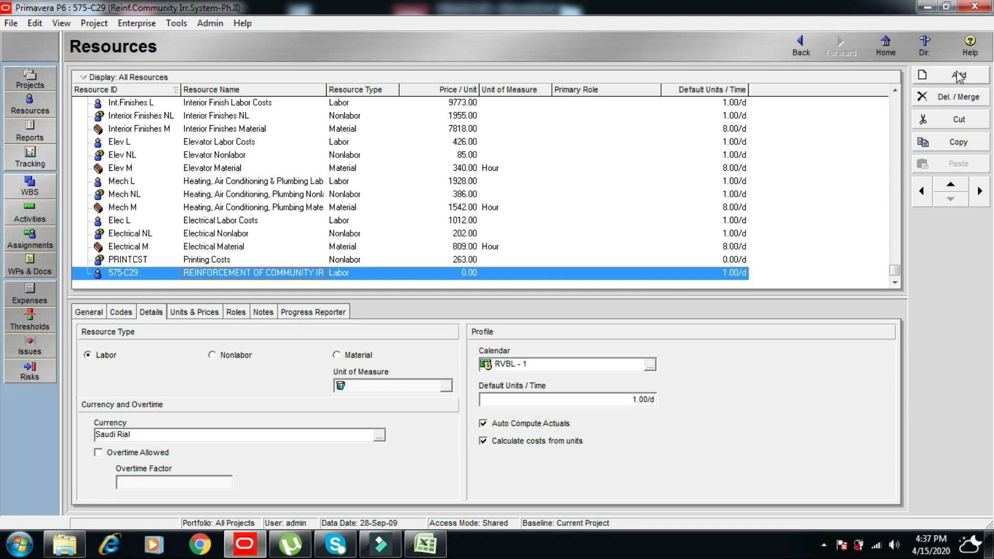
Add a child resource under 575-C29, change its resource type to Material and show its units and prices.
left_click(937, 79)
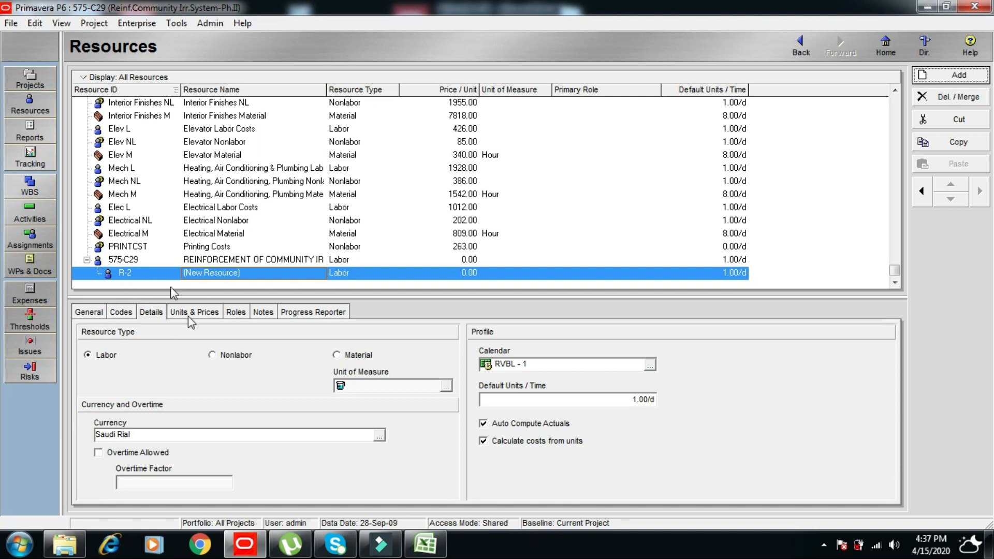
left_click(336, 354)
left_click(461, 320)
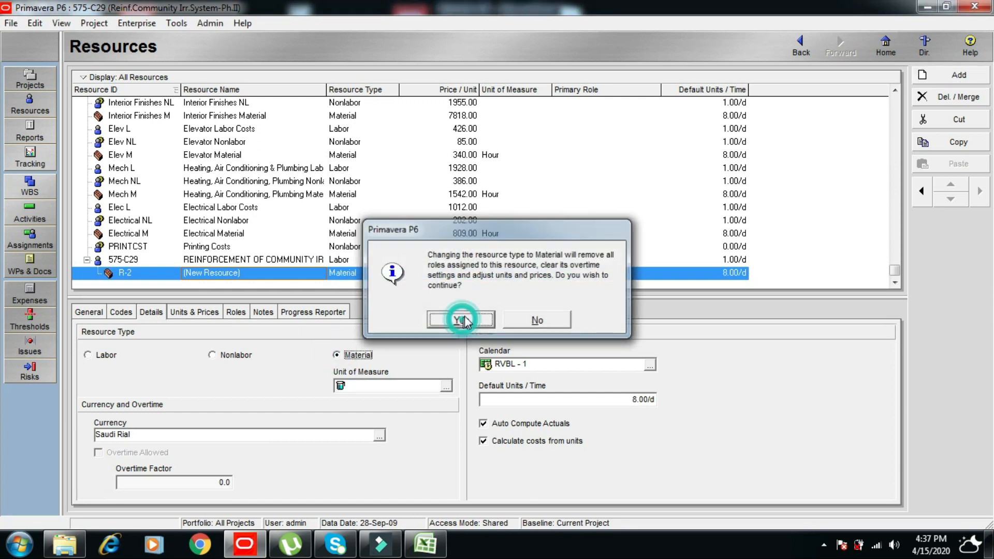
left_click(195, 313)
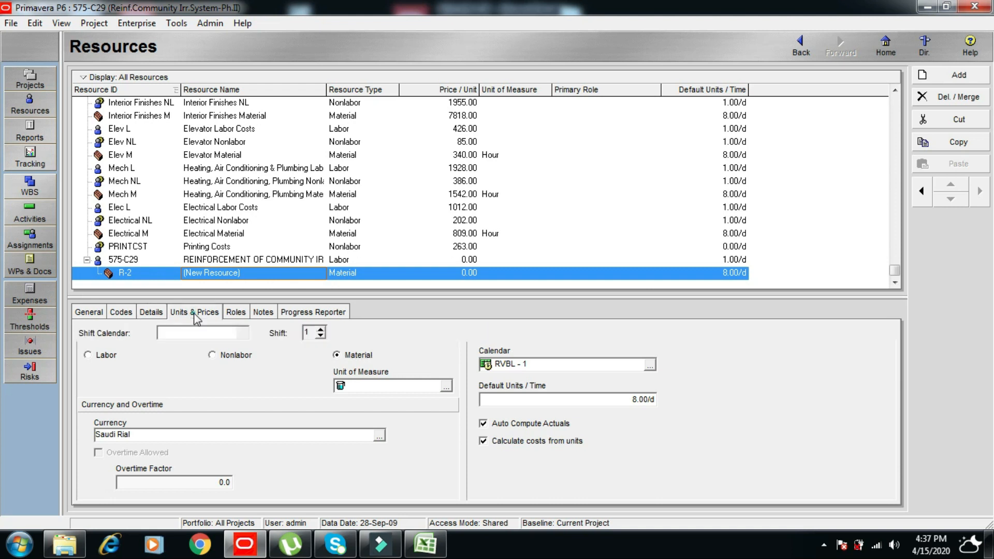
Copy pay item number 1.01.1 from cell D32 of the Excel BOQ and paste it as the child resource's ID in Primavera P6.
left_click(153, 277)
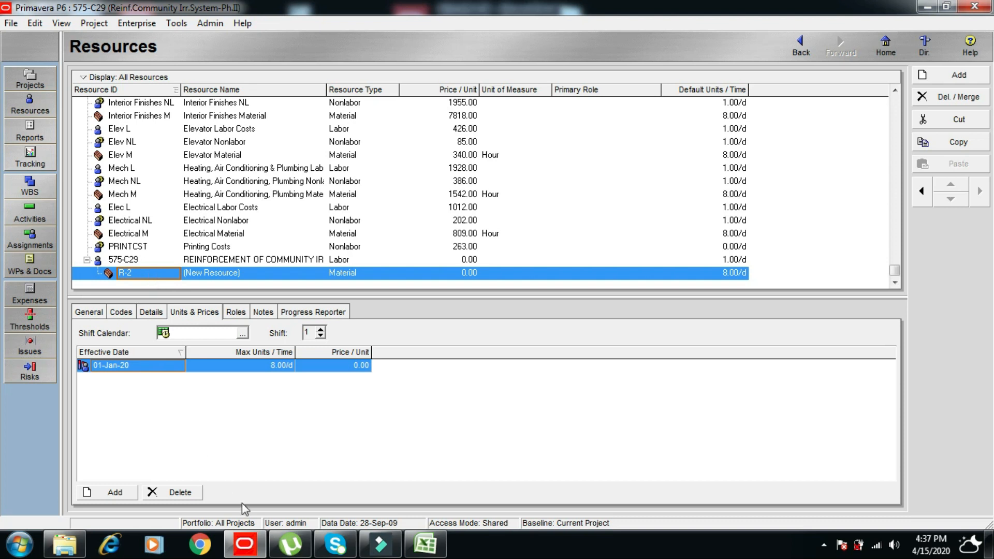
left_click(425, 544)
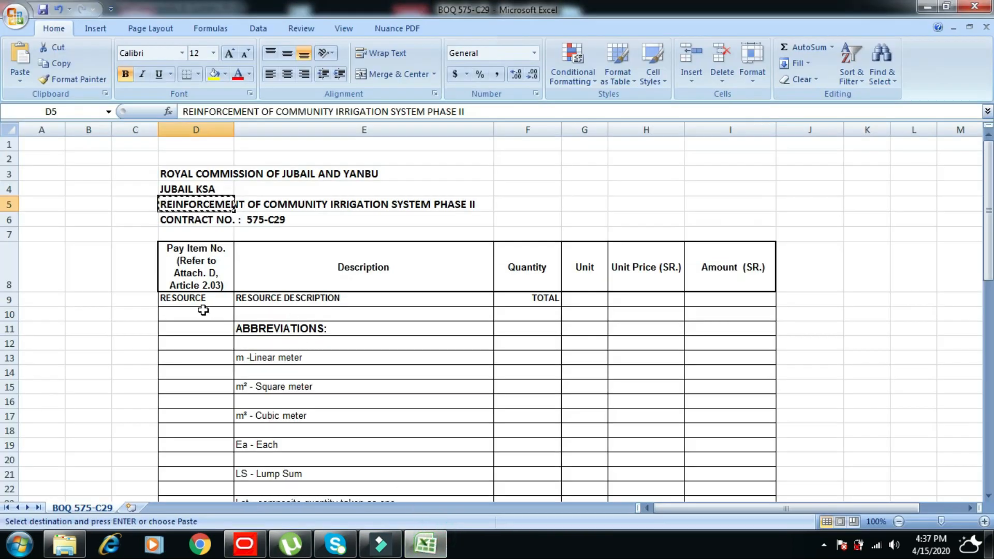
left_click_drag(993, 180, 991, 258)
key("Escape")
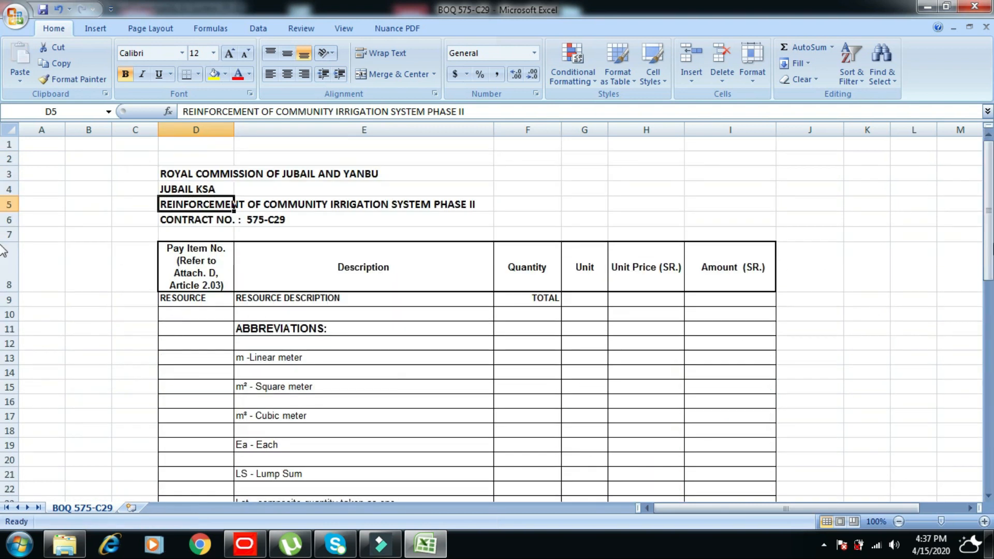
left_click_drag(992, 221, 991, 401)
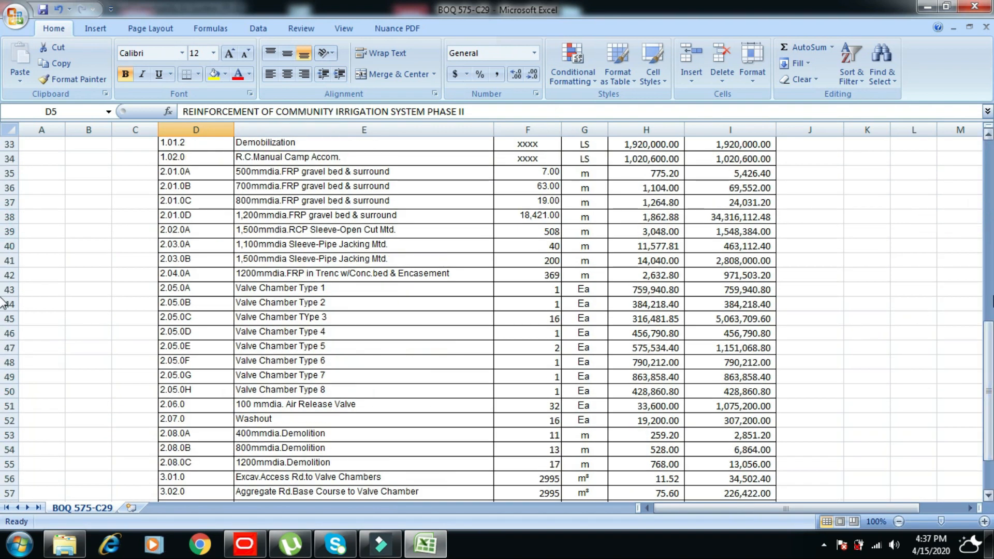
left_click_drag(991, 340, 991, 296)
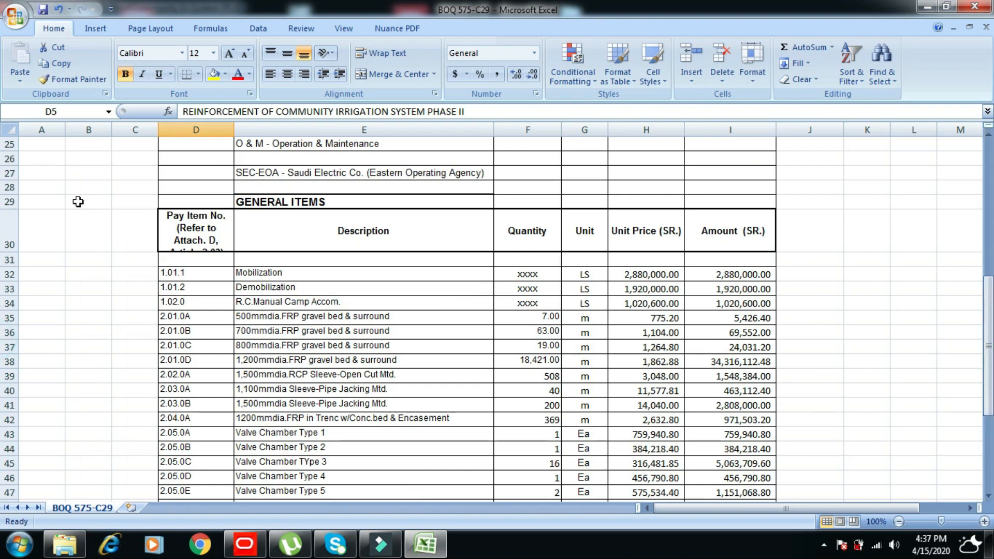
left_click(189, 275)
right_click(192, 276)
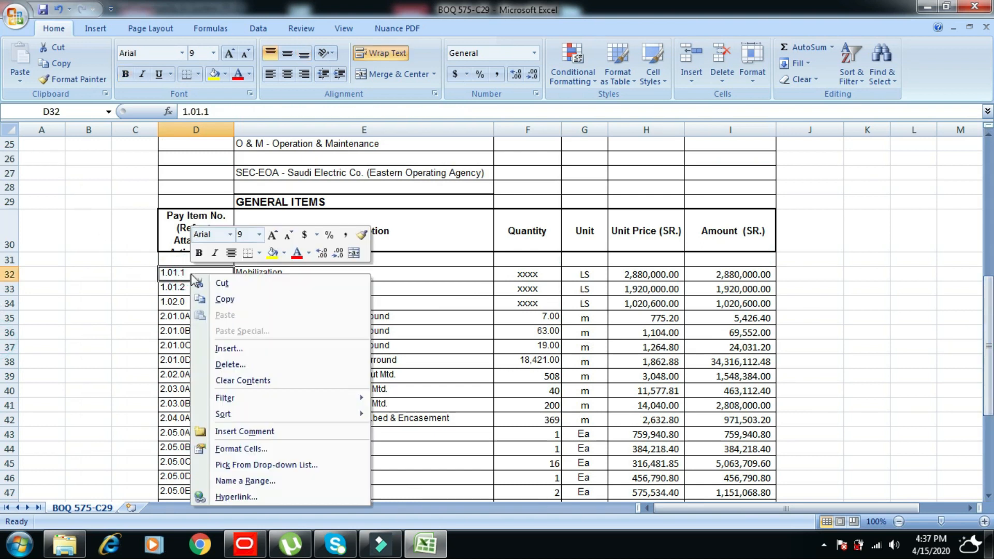
left_click(224, 300)
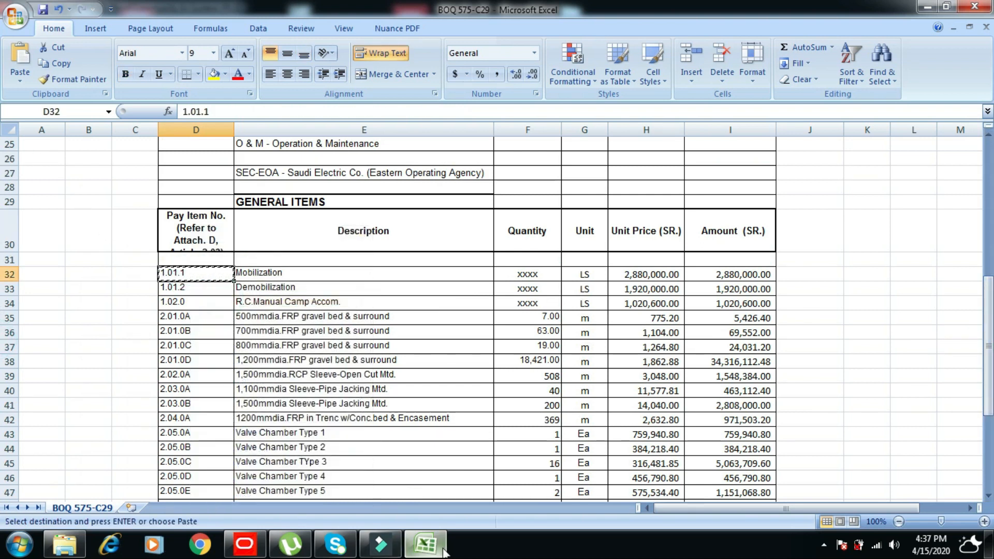
left_click(245, 544)
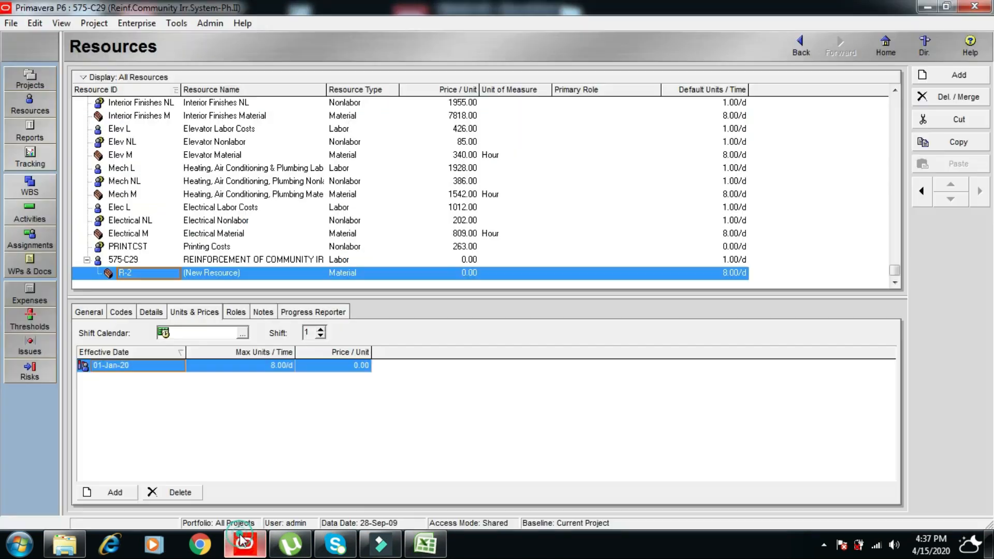
left_click(149, 271)
right_click(150, 271)
left_click(206, 333)
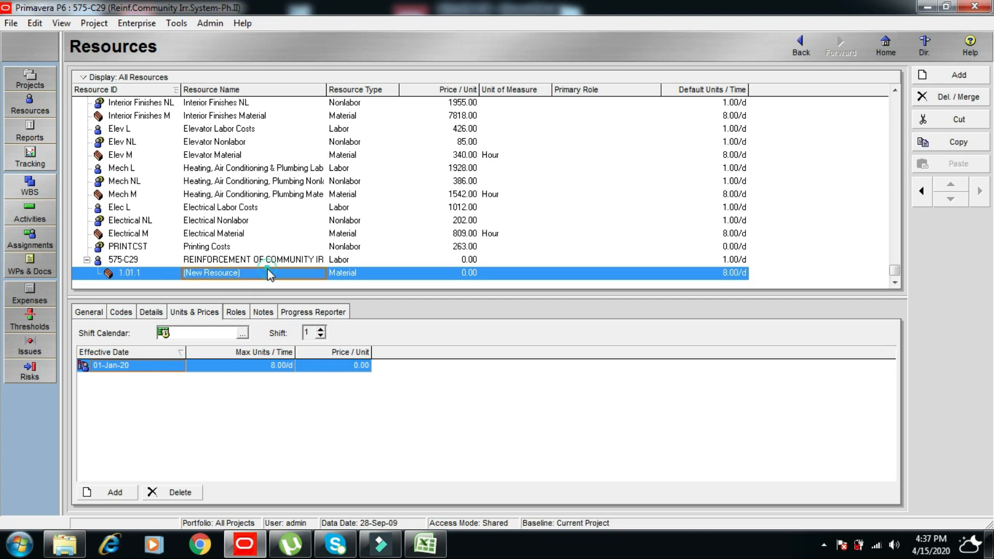
Copy the description "Mobilization" from Excel cell E32 into the resource name of 1.01.1 in Primavera P6.
left_click(267, 272)
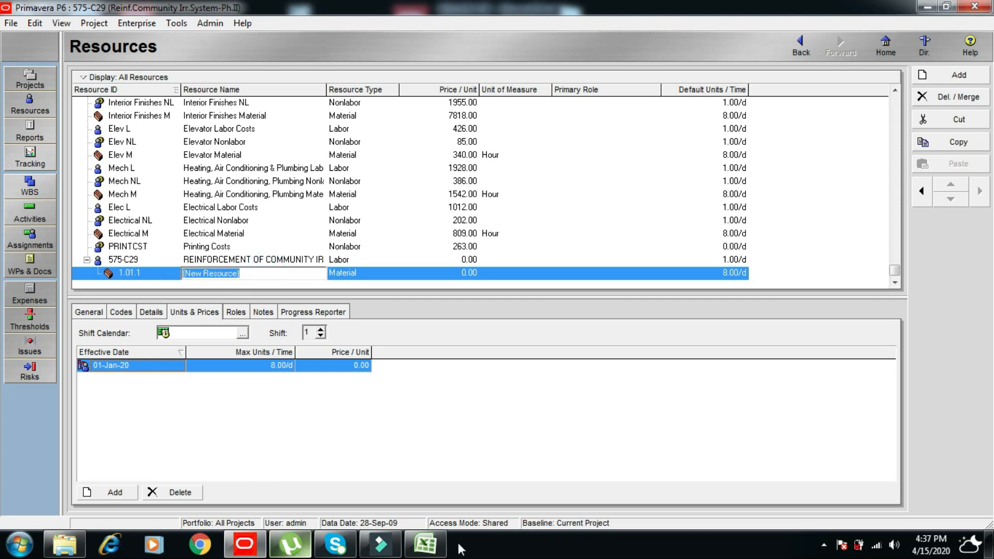
left_click(424, 543)
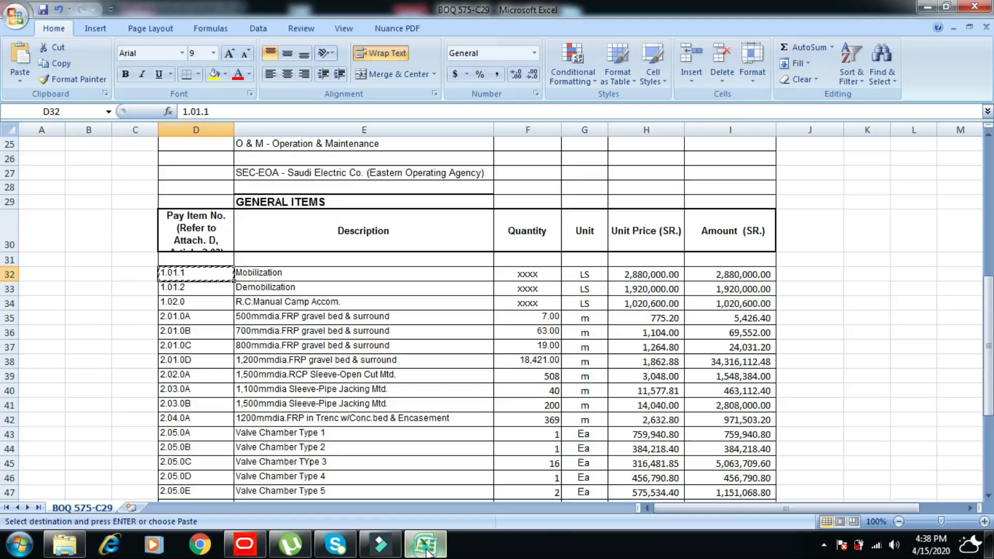
left_click(274, 272)
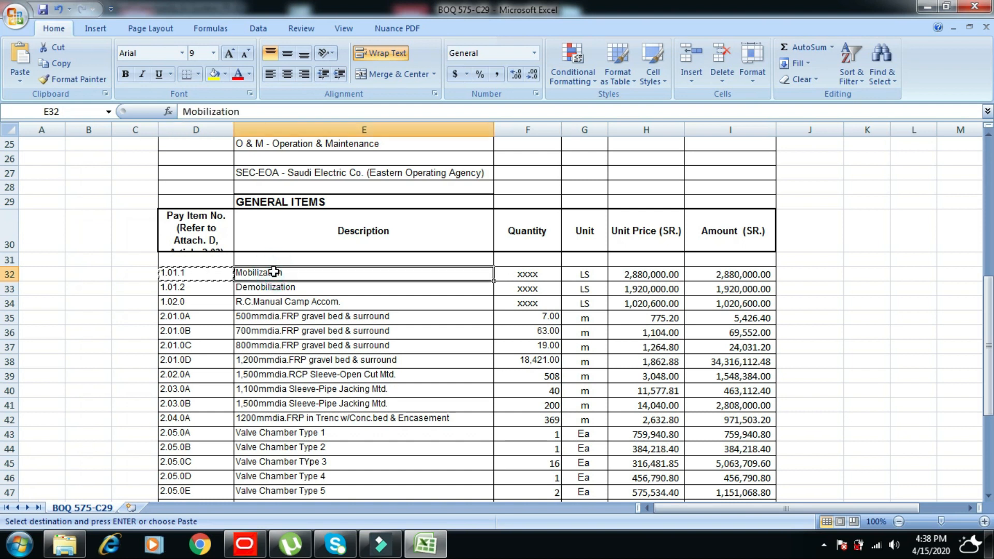
right_click(274, 272)
left_click(311, 298)
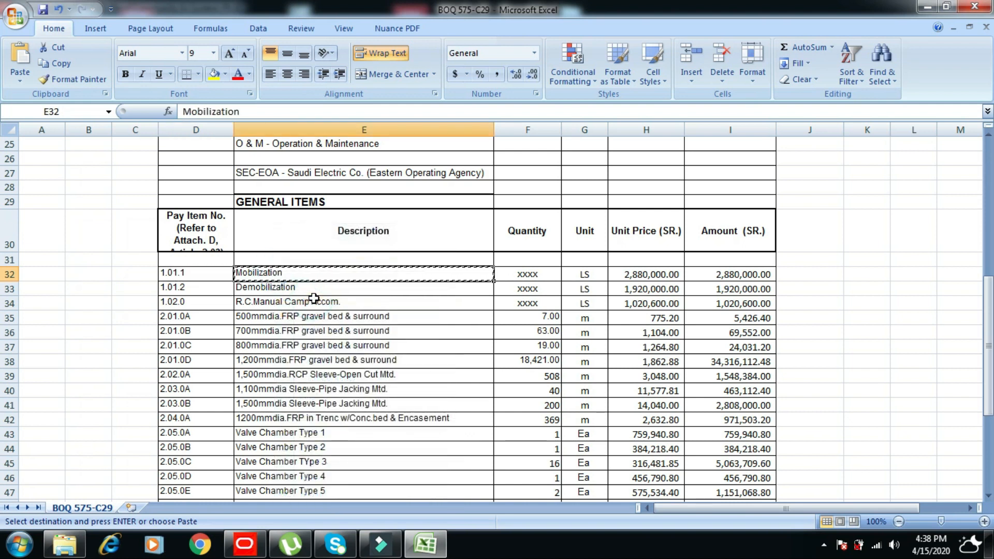
left_click(248, 549)
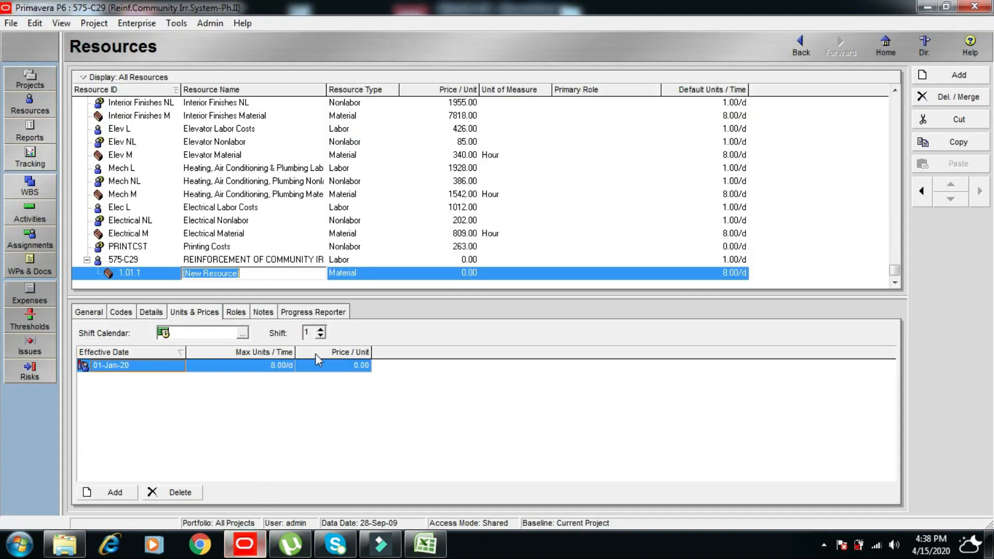
right_click(258, 274)
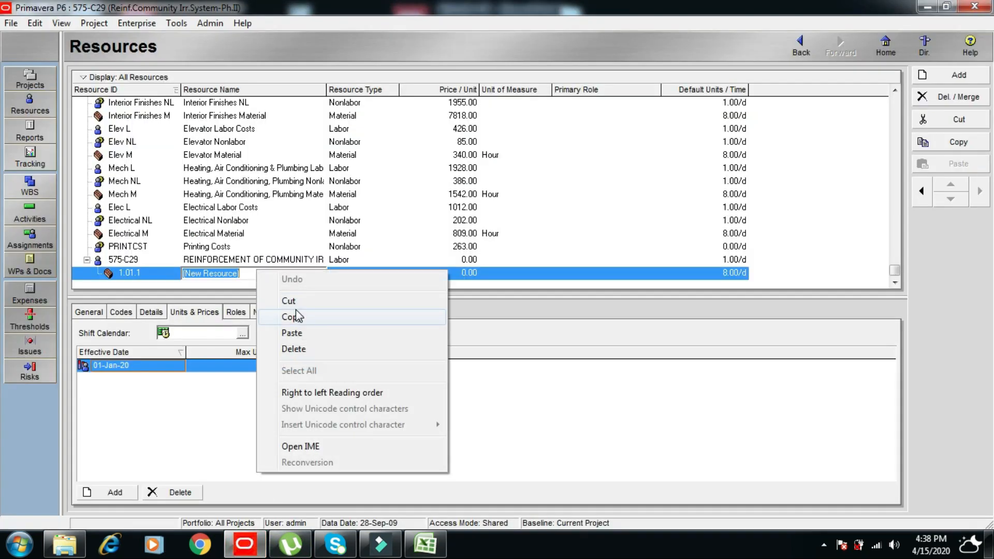
left_click(291, 333)
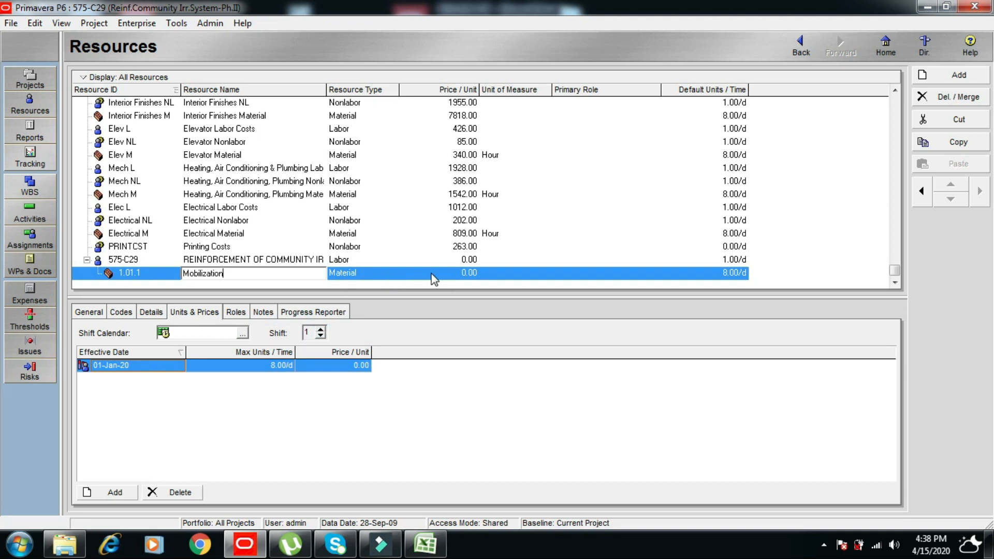
Copy the unit price 2,880,000.00 from Excel cell H32 into the Mobilization resource's price per unit in Primavera P6.
left_click(467, 272)
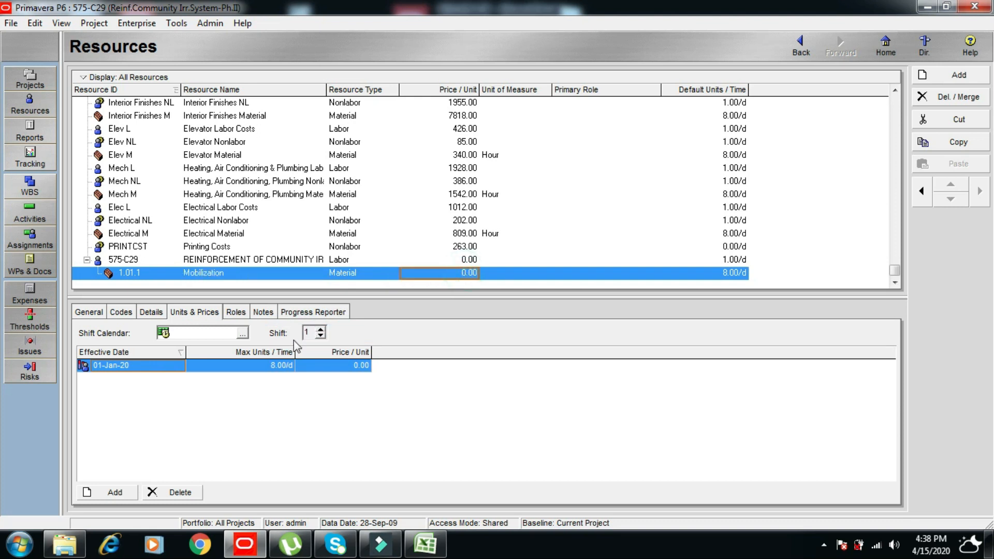
left_click(344, 366)
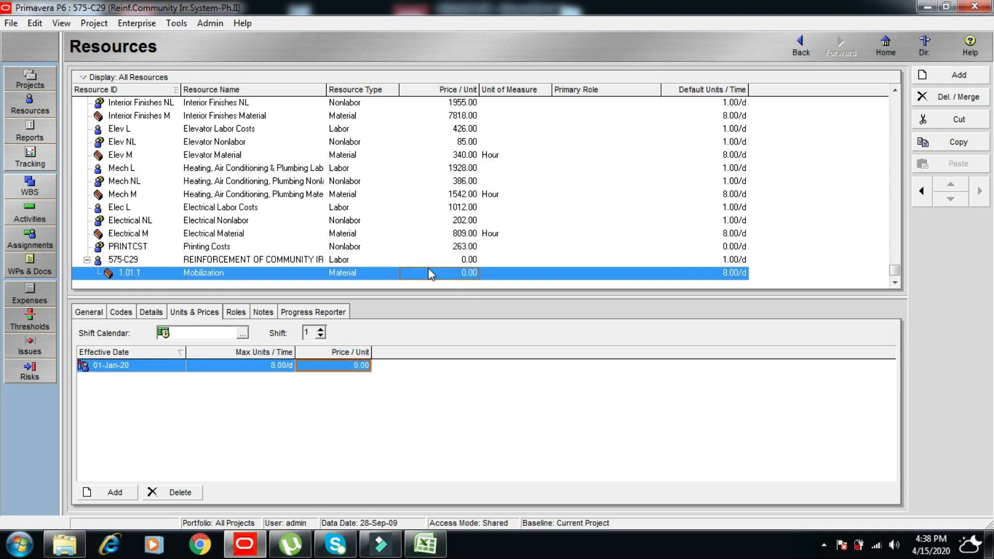
left_click(425, 544)
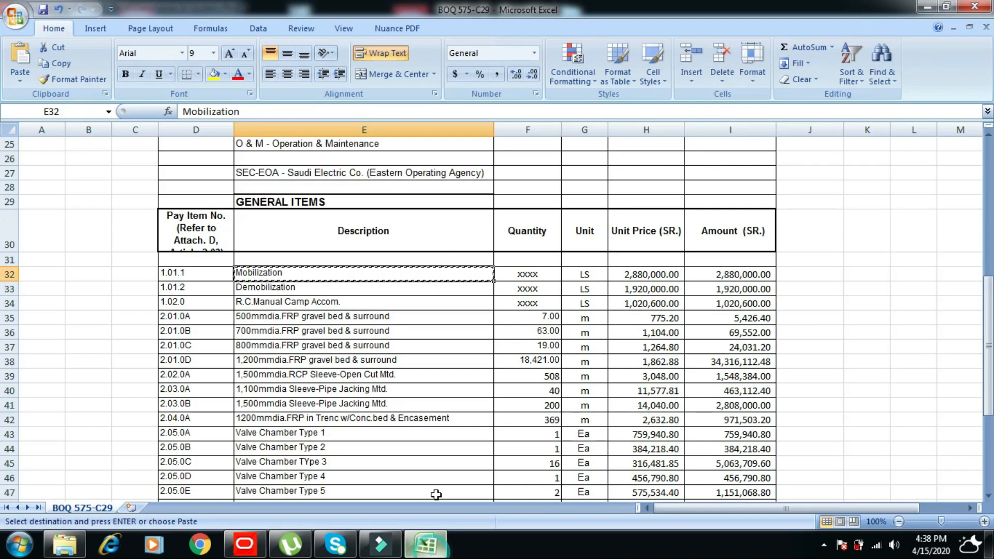
left_click(649, 275)
right_click(649, 275)
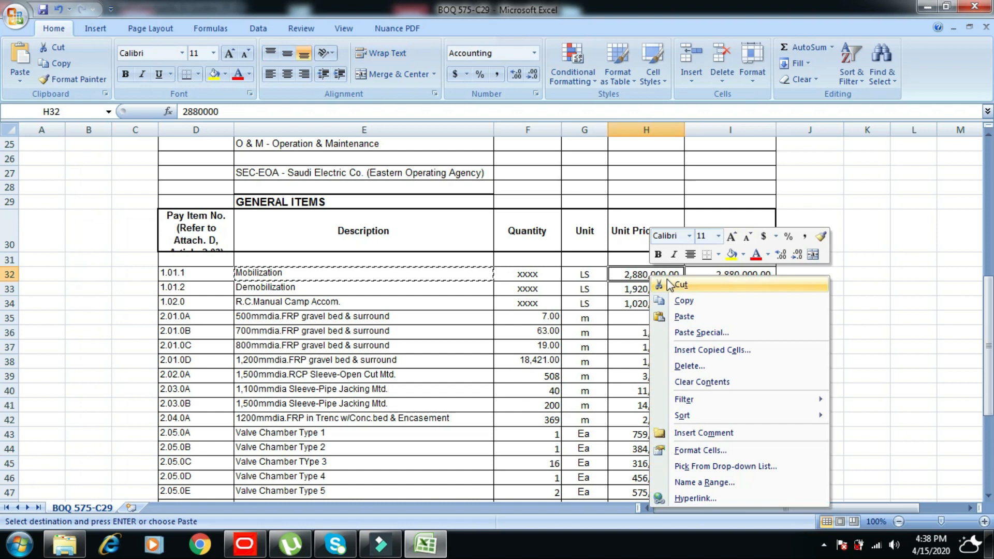
left_click(687, 305)
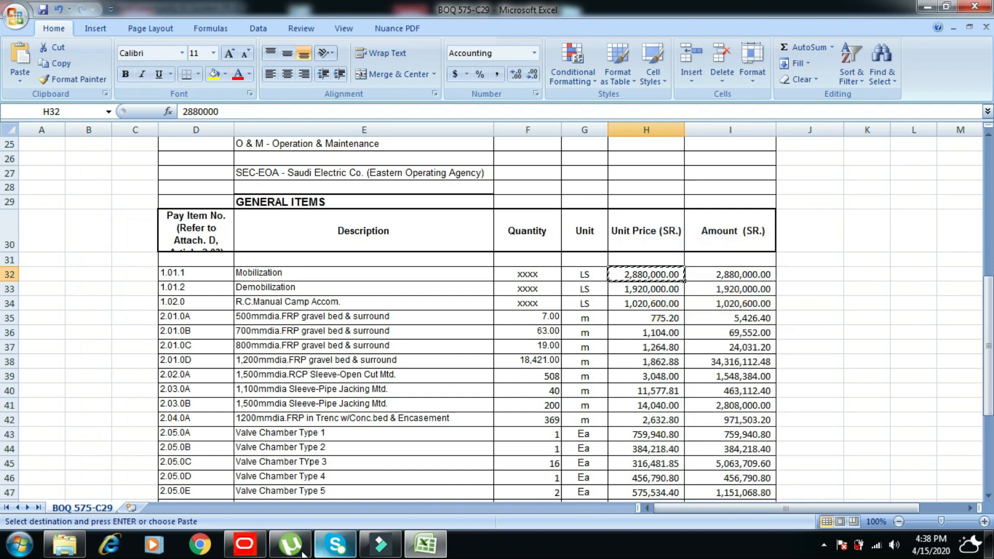
left_click(244, 544)
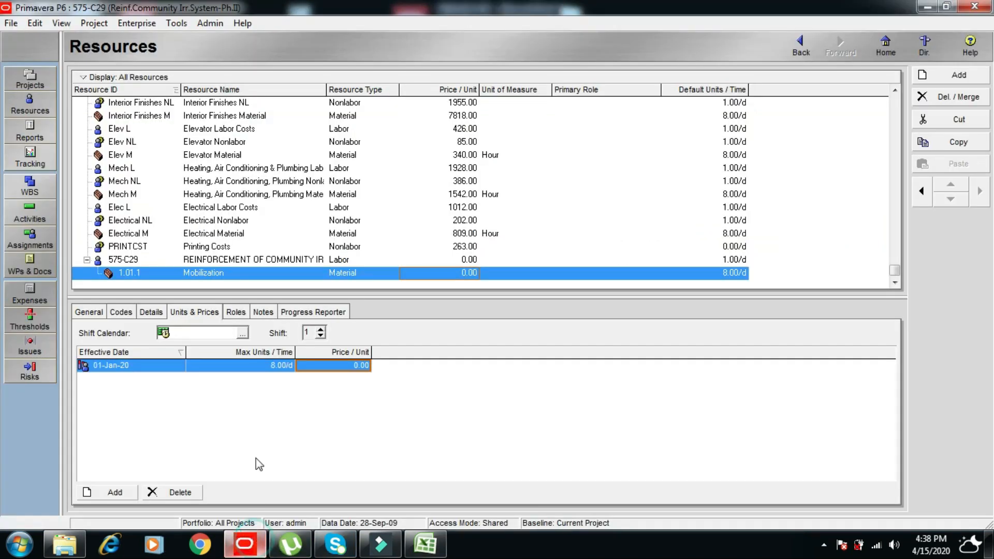
left_click(344, 366)
right_click(338, 368)
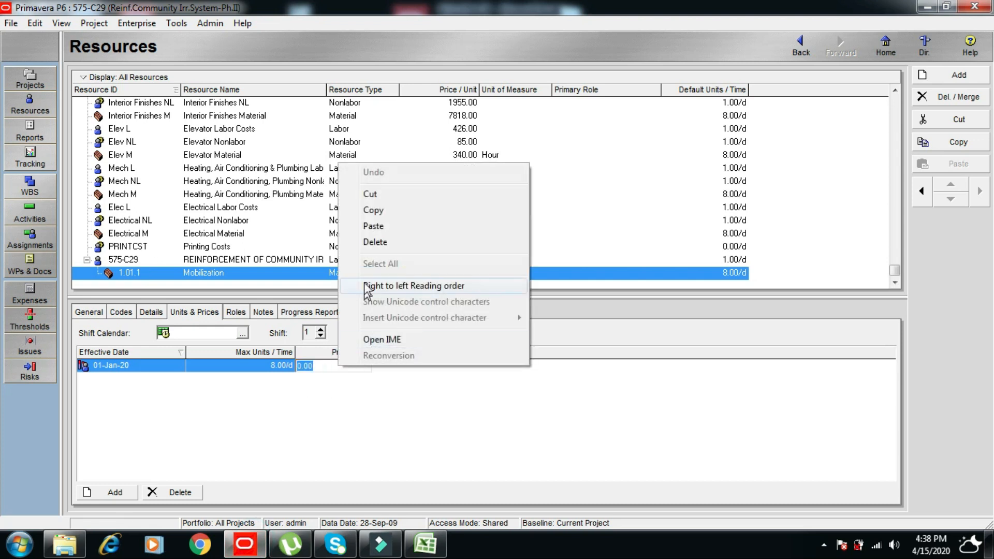
left_click(373, 226)
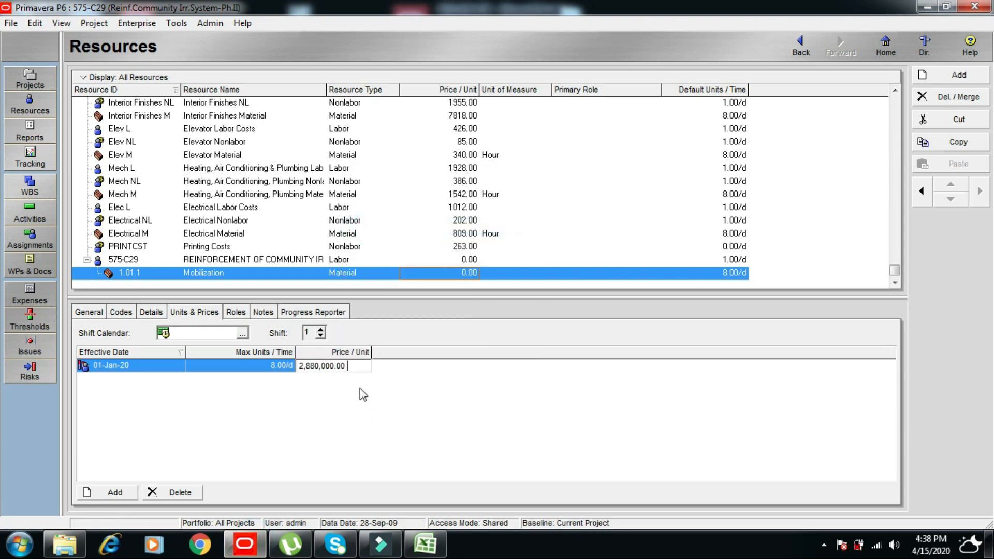
left_click(494, 273)
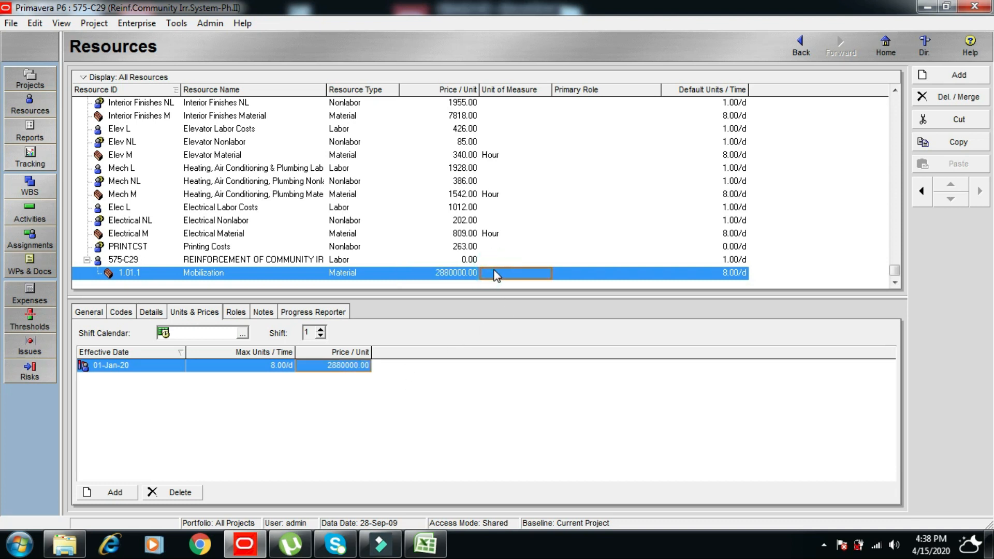
Assign Lump Sum as the unit of measure for the Mobilization resource.
left_click(496, 274)
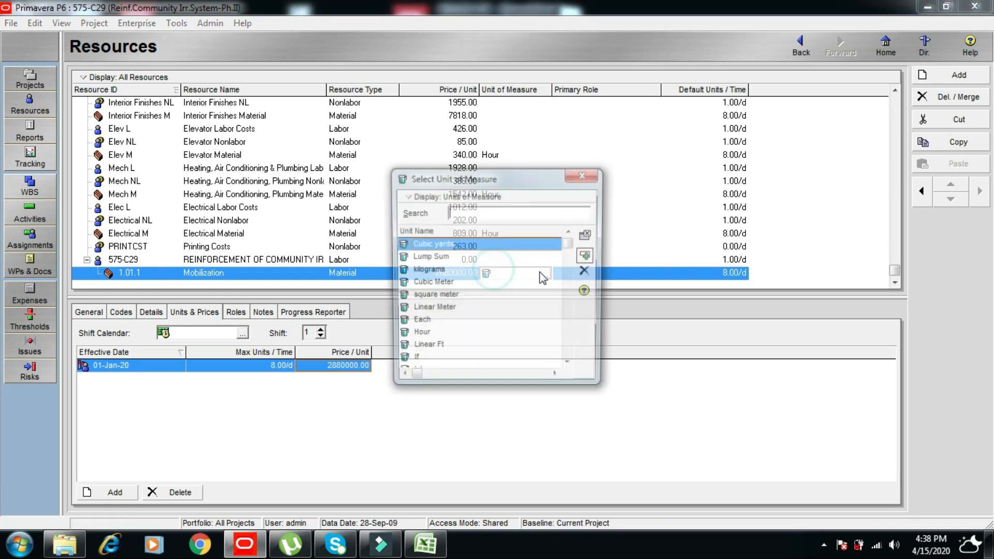
left_click(428, 257)
left_click(587, 257)
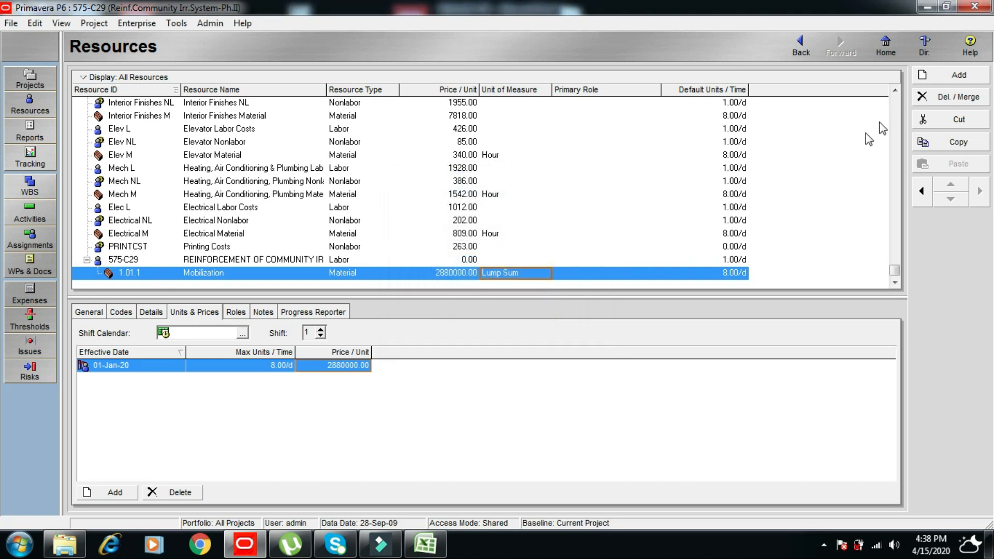
Add a new resource, outdent it to the same level as 1.01.1 under 575-C29 and show its details.
left_click(944, 80)
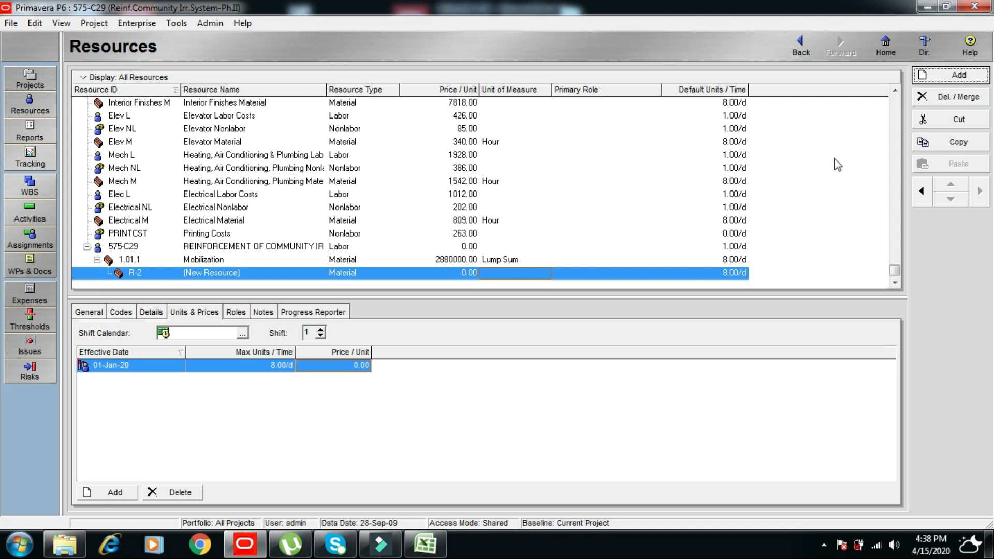
left_click(920, 192)
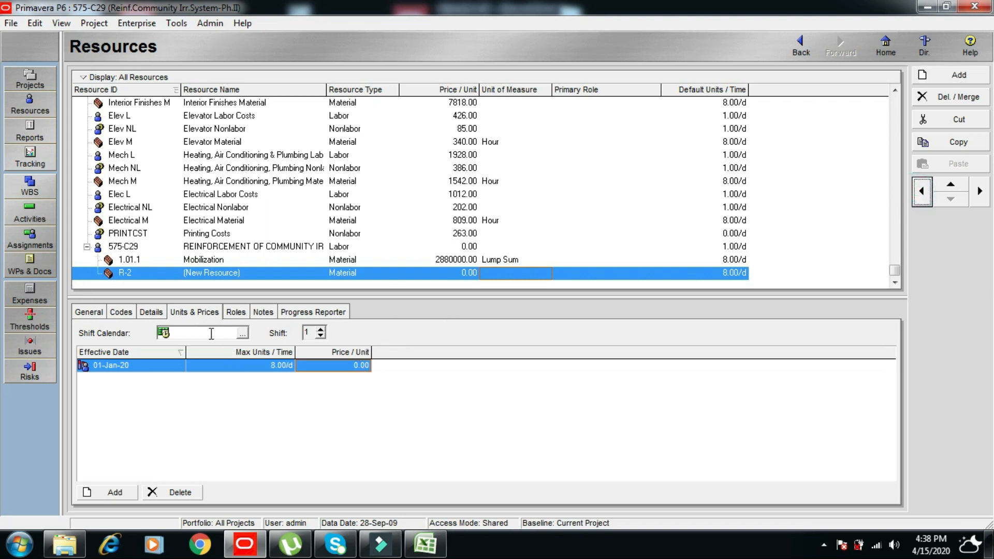
left_click(82, 312)
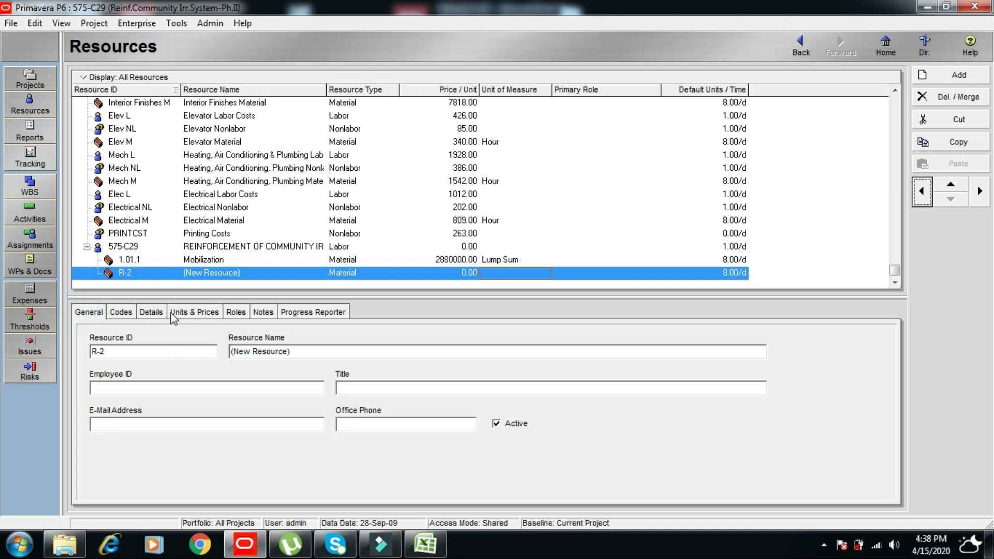
left_click(202, 315)
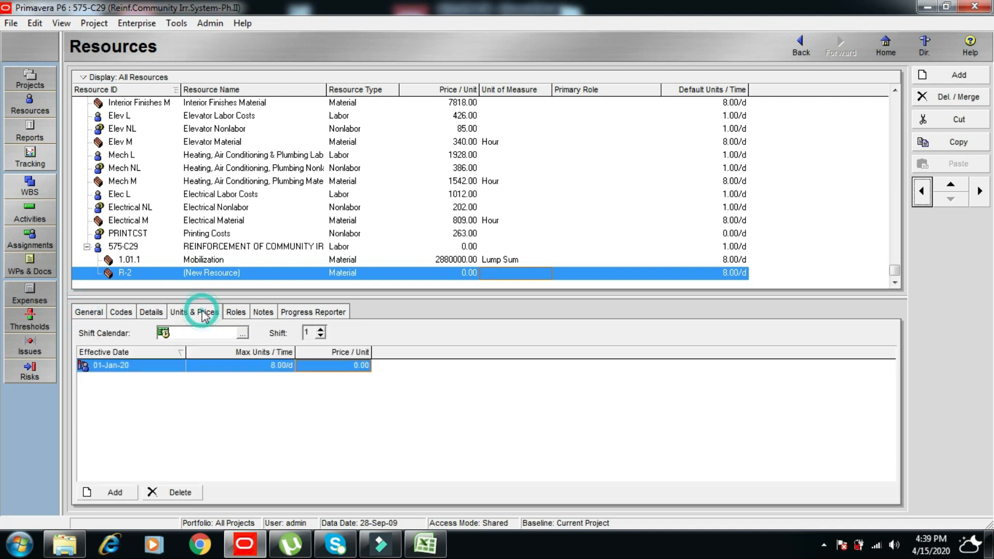
left_click(149, 312)
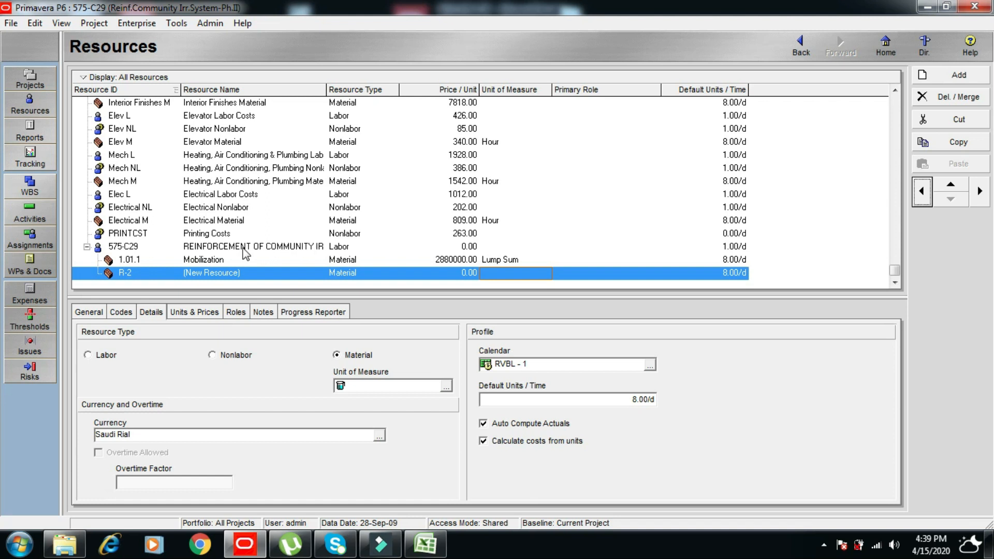
Copy pay item number 1.01.2 from cell D33 of the Excel BOQ and paste it as the new resource's ID in Primavera P6.
left_click(130, 273)
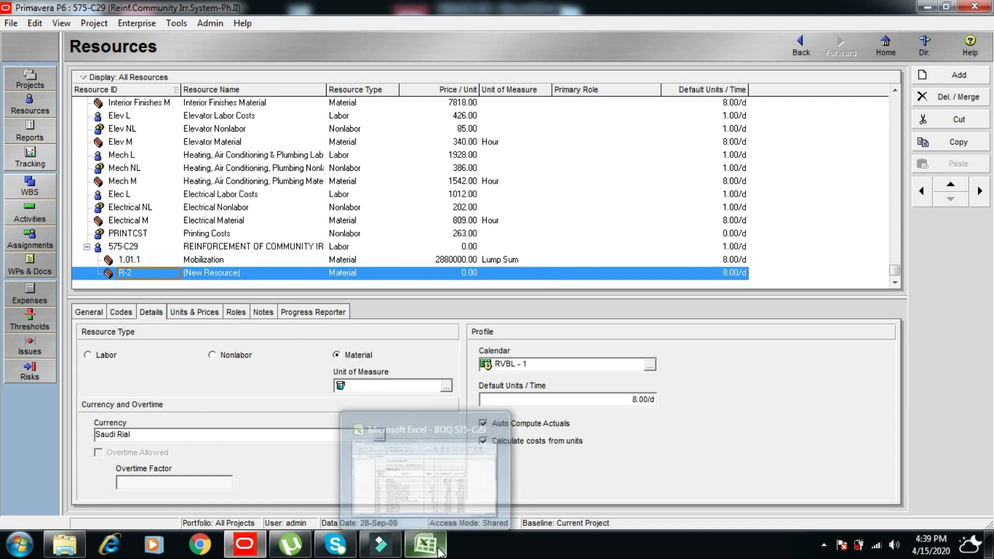
left_click(470, 451)
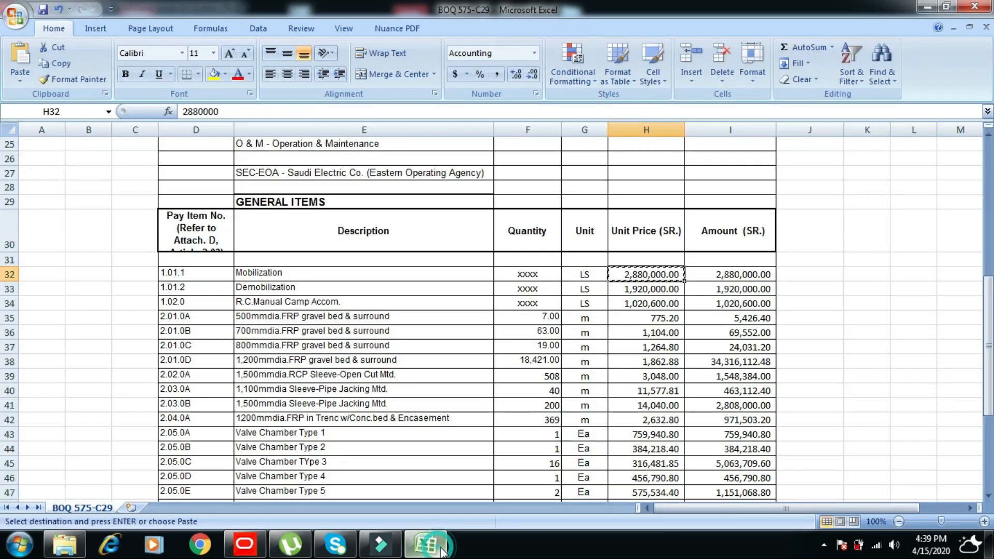
left_click(184, 292)
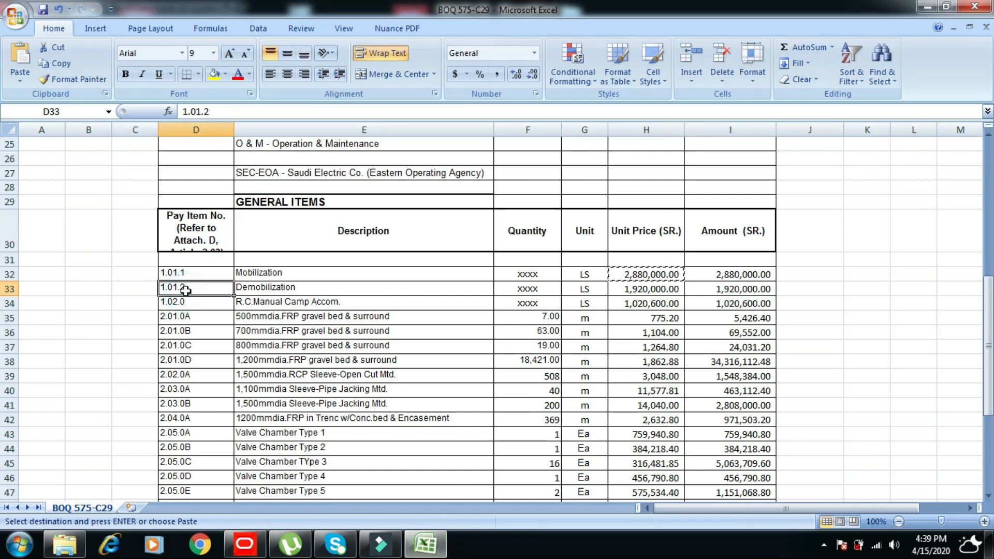
right_click(185, 293)
left_click(233, 326)
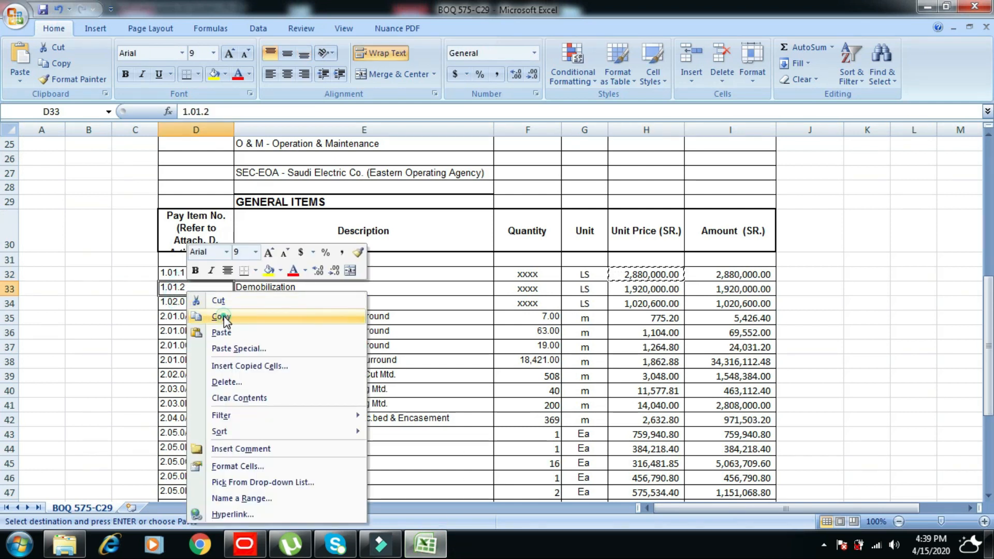
left_click(245, 544)
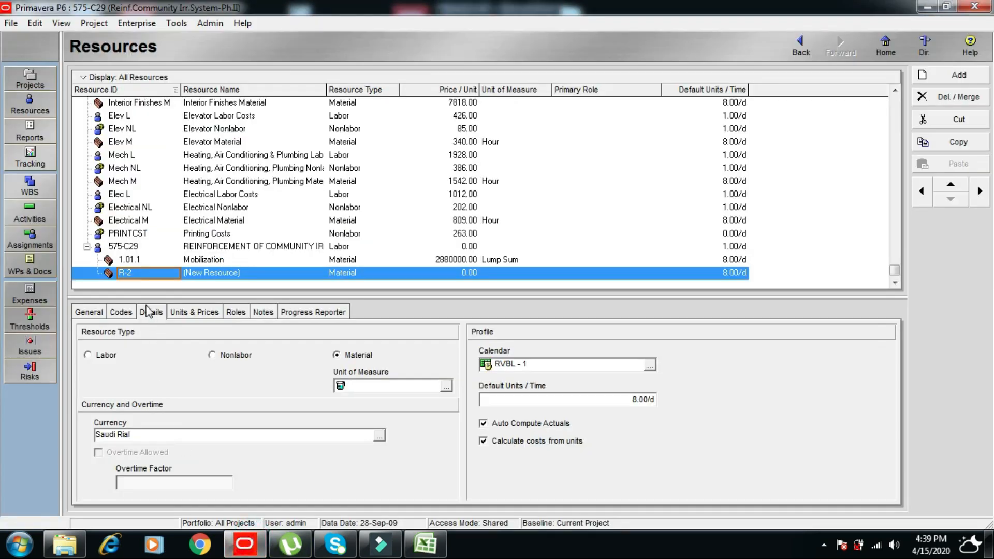
left_click(161, 270)
right_click(154, 275)
left_click(196, 338)
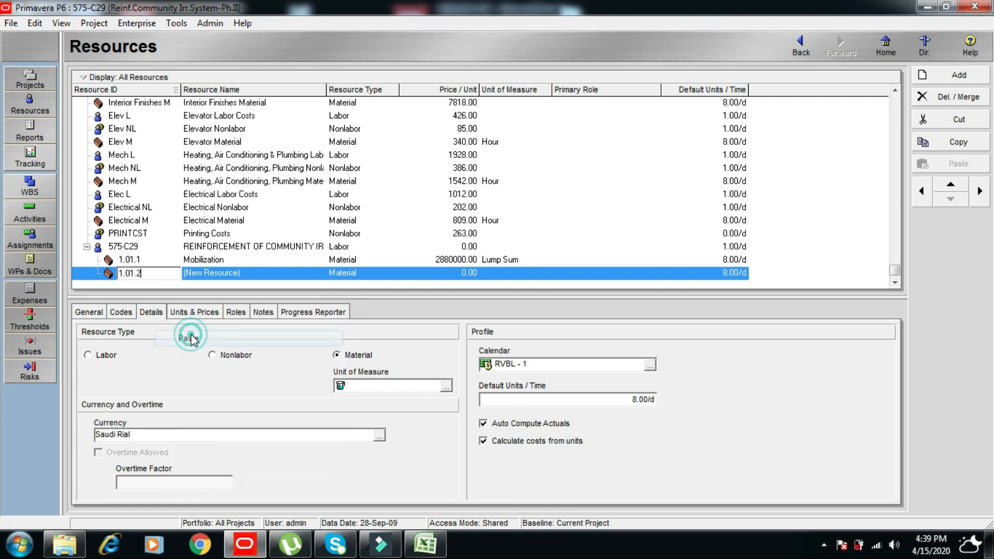
Copy the description "Demobilization" from Excel cell E33 into the resource name of 1.01.2 in Primavera P6.
left_click(254, 272)
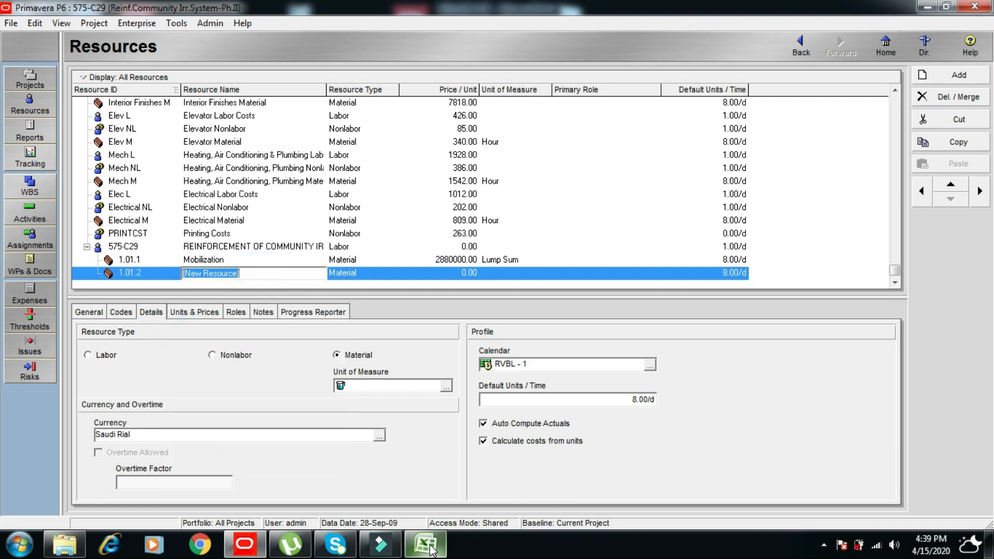
left_click(426, 545)
left_click(258, 289)
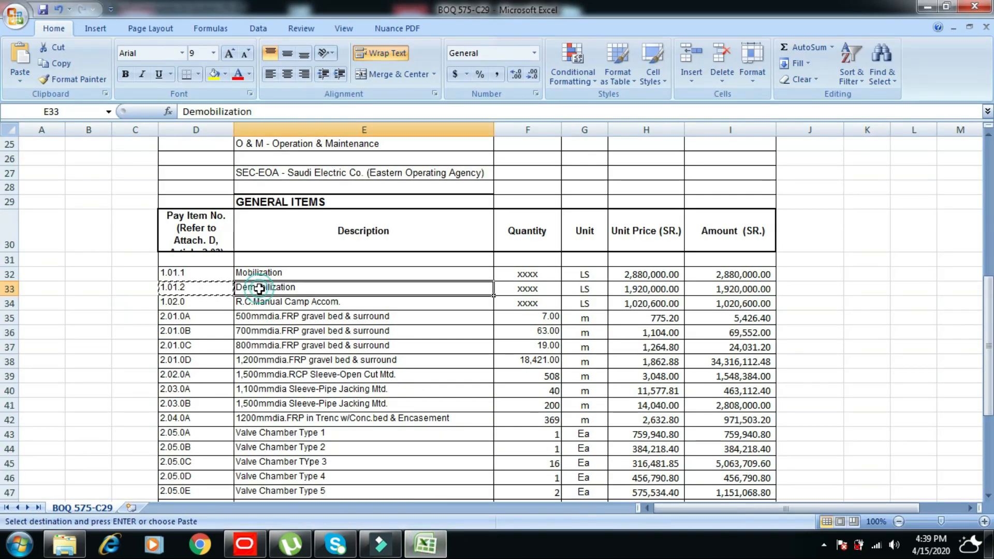
right_click(259, 288)
left_click(290, 318)
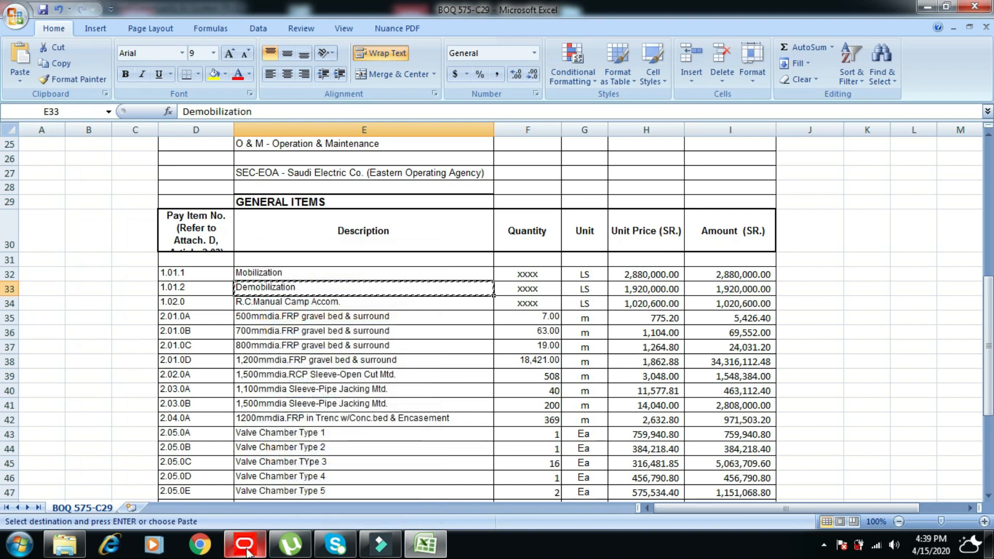
left_click(247, 550)
right_click(258, 273)
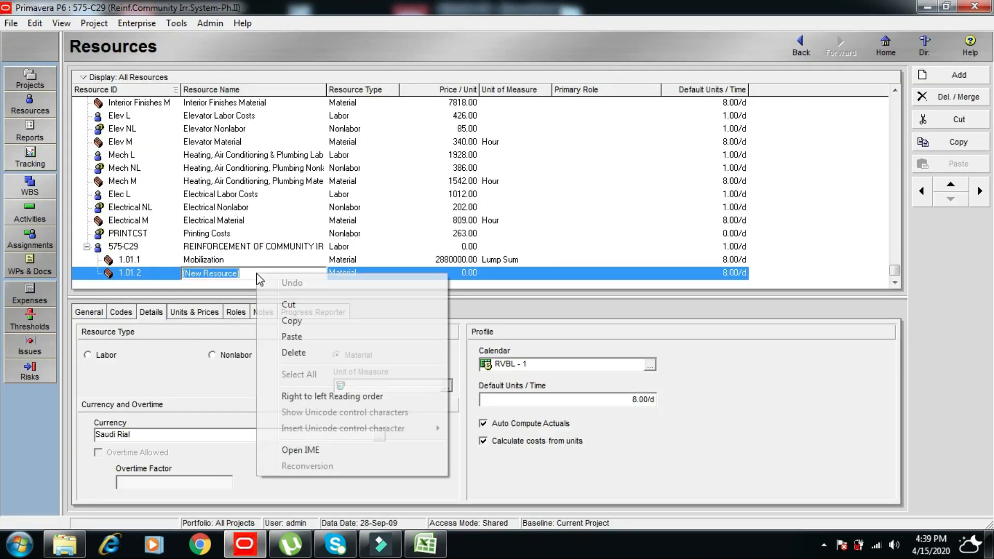
left_click(291, 338)
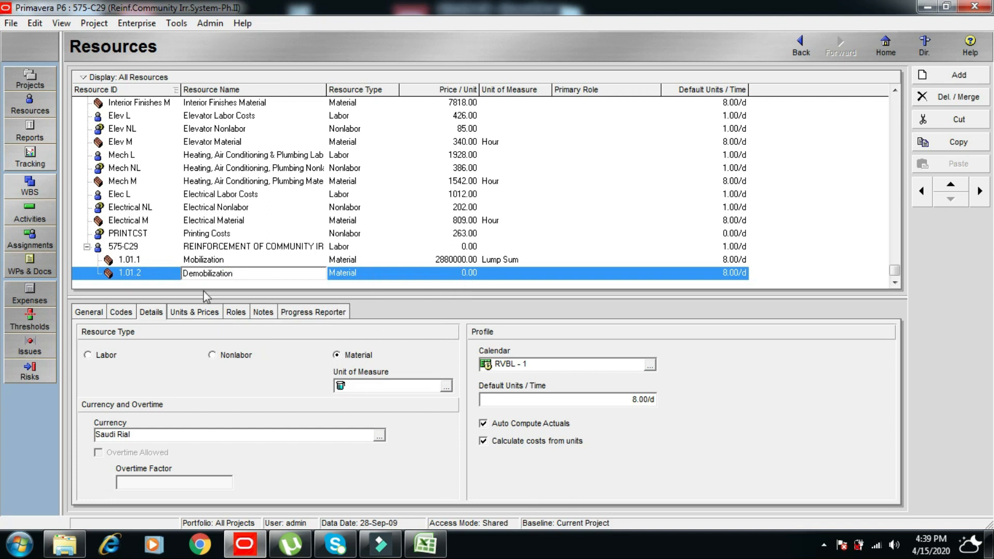
Copy the unit price 1,920,000.00 from Excel cell H33 into the Demobilization resource's price per unit in Primavera P6.
left_click(195, 312)
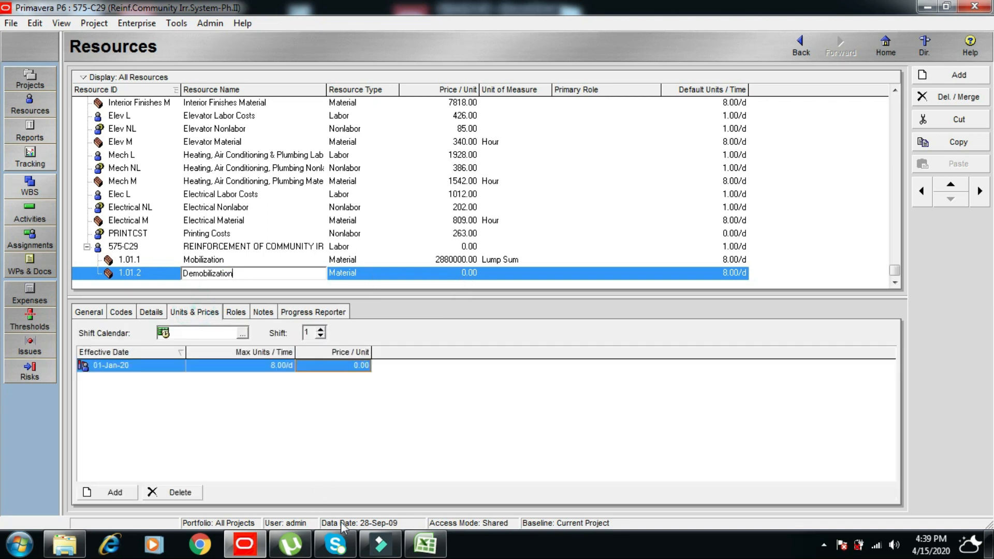
left_click(426, 544)
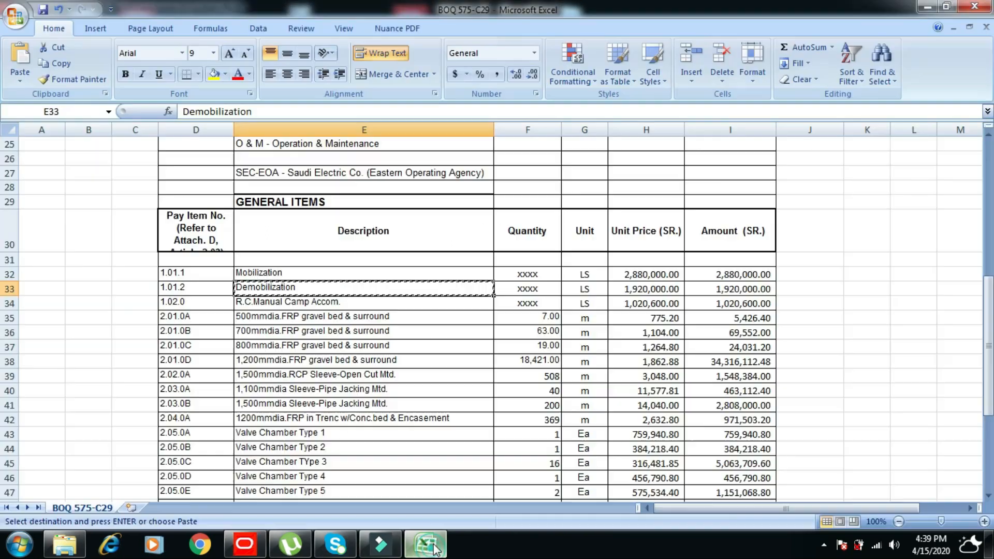
left_click(642, 289)
right_click(653, 293)
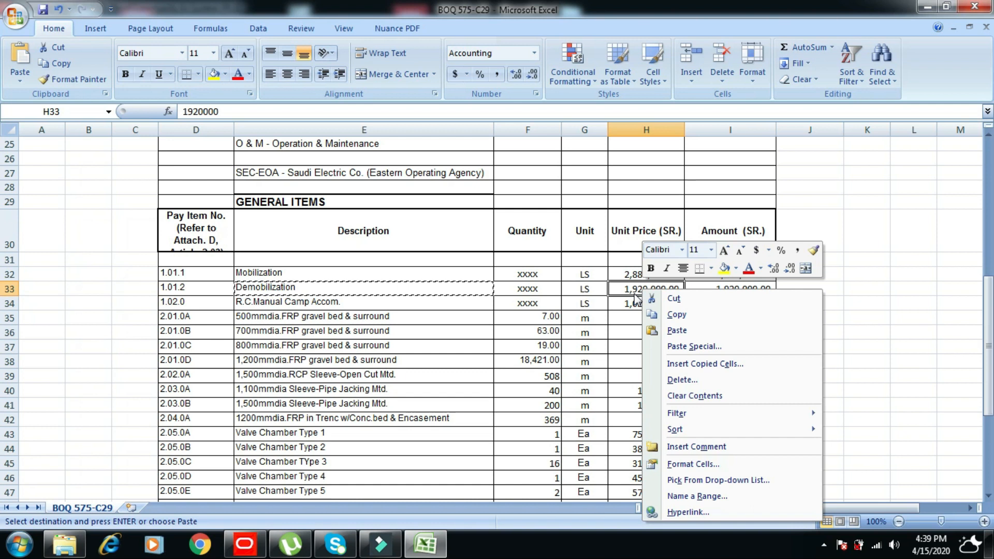
left_click(680, 317)
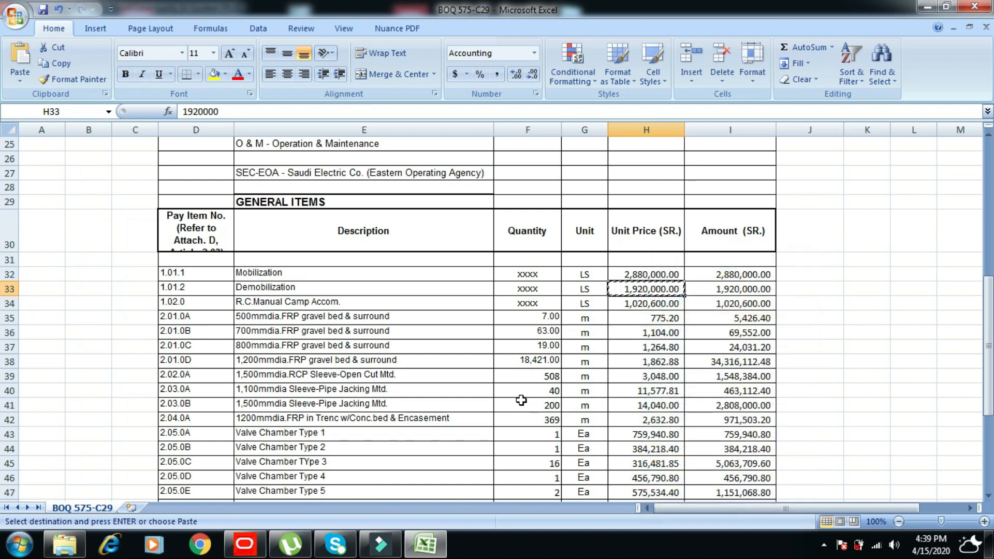
left_click(266, 545)
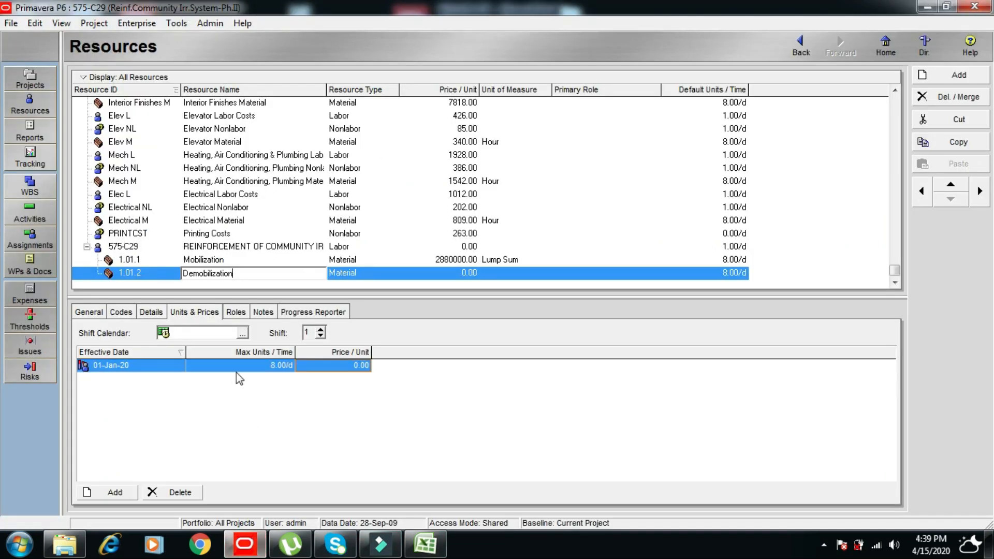
left_click(327, 367)
right_click(328, 367)
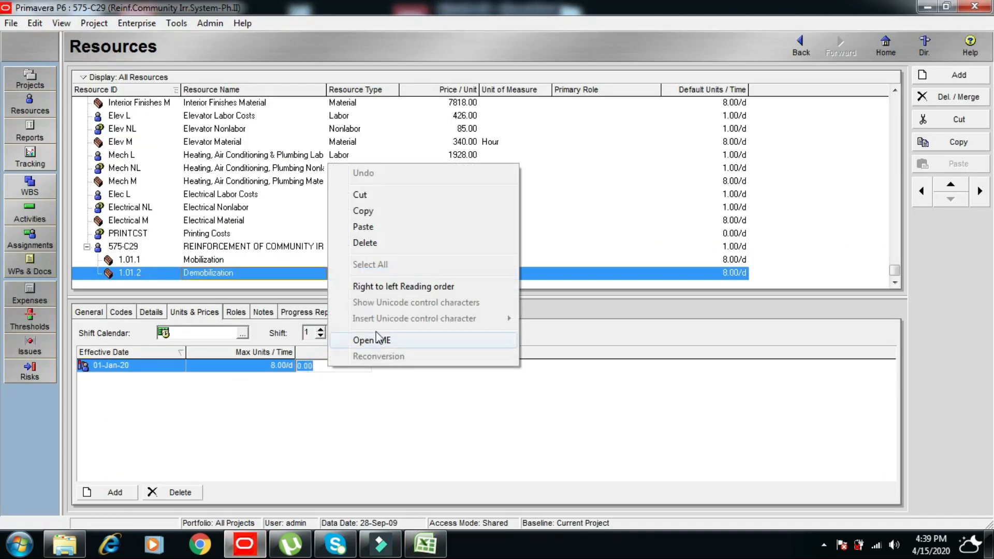
left_click(363, 227)
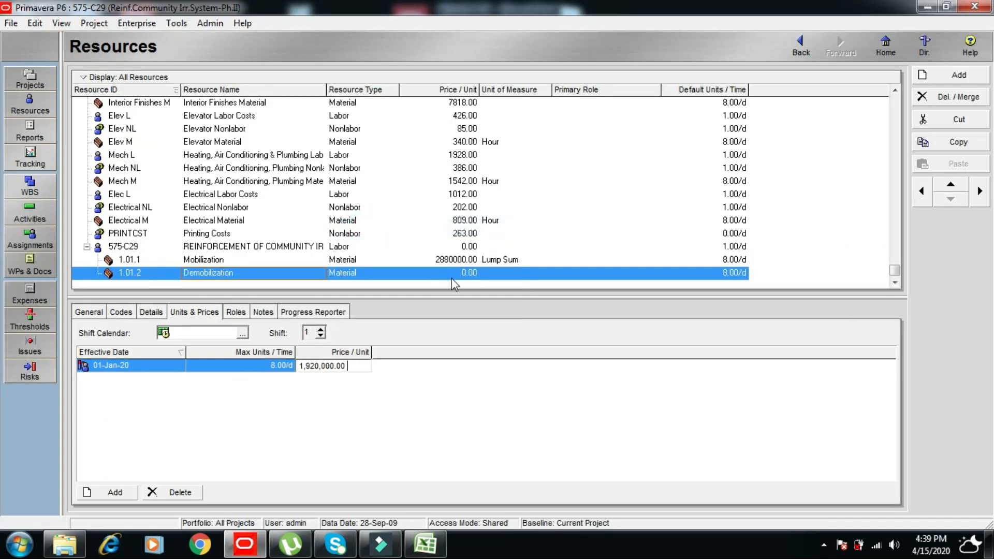
Assign Lump Sum as the unit of measure for the Demobilization resource.
left_click(497, 274)
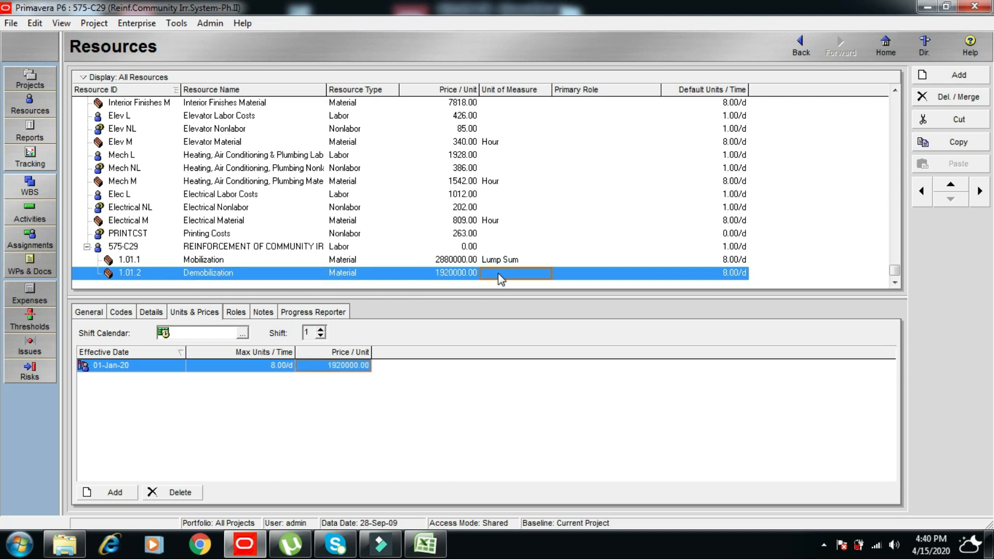
left_click(501, 280)
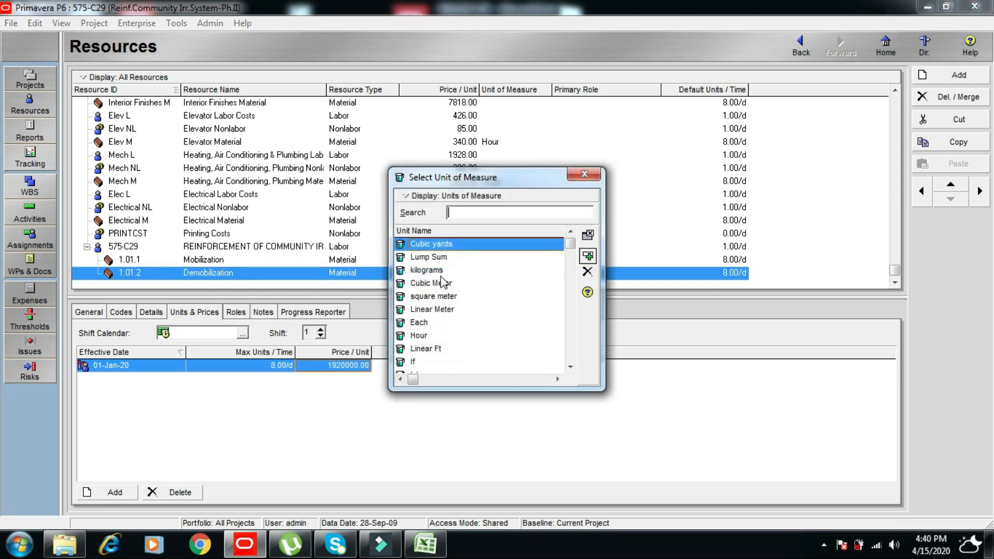
left_click(430, 257)
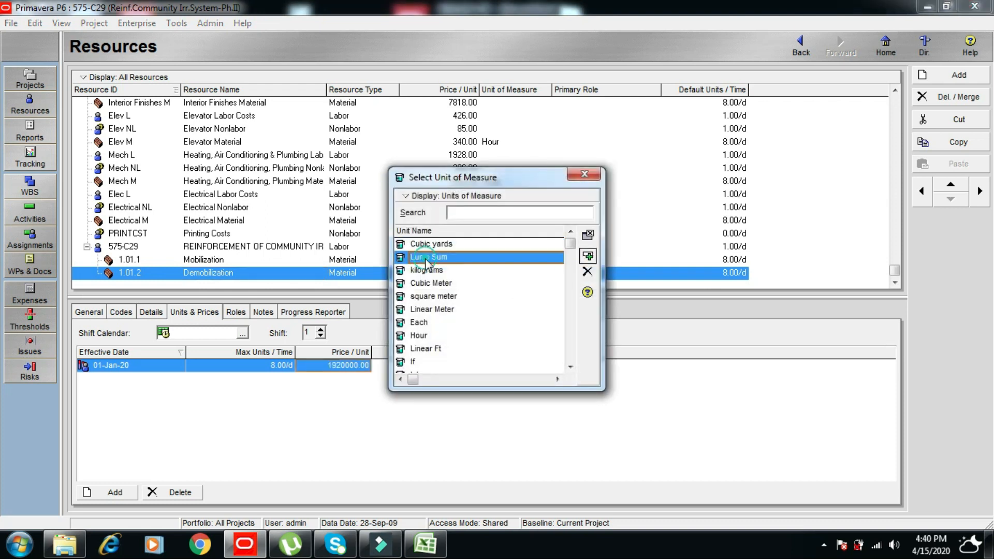
left_click(588, 256)
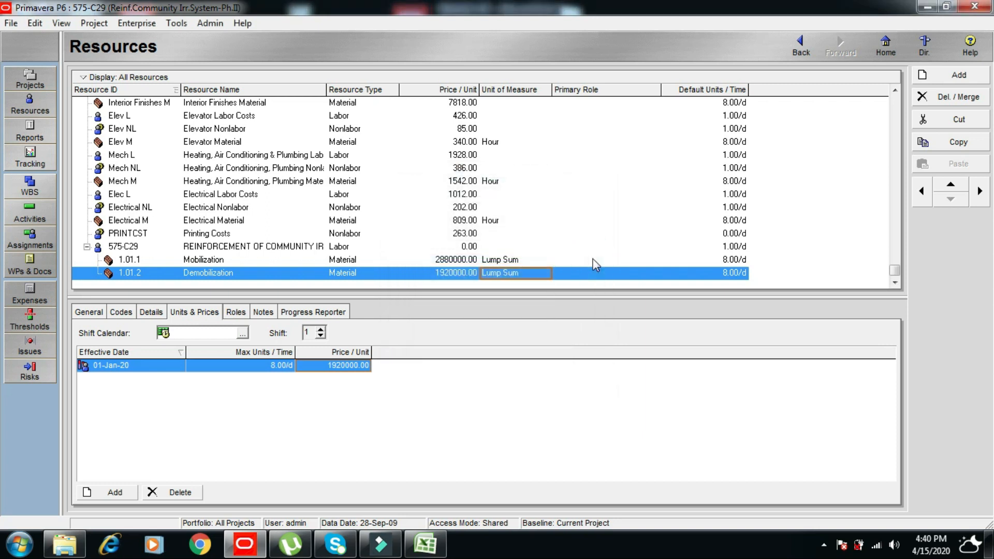
Add another resource at the same level as 1.01.2 under 575-C29, and select pay item 1.02.0 in cell D34 of the Excel BOQ.
left_click(958, 76)
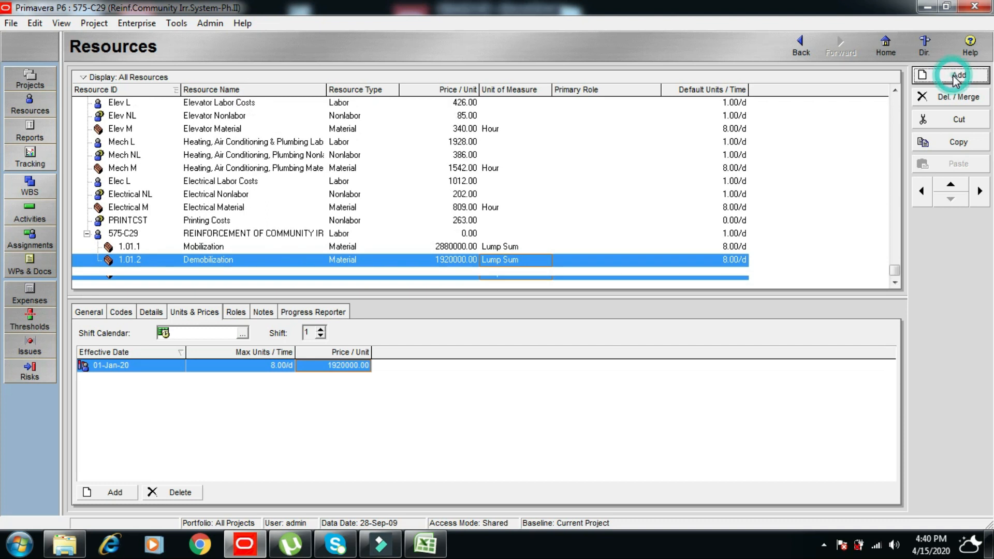
left_click(921, 191)
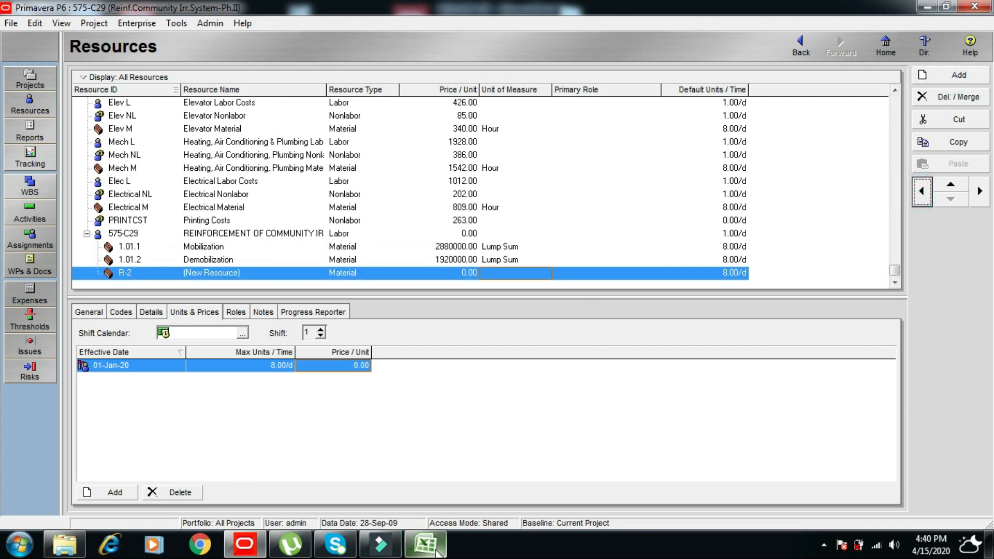
left_click(424, 544)
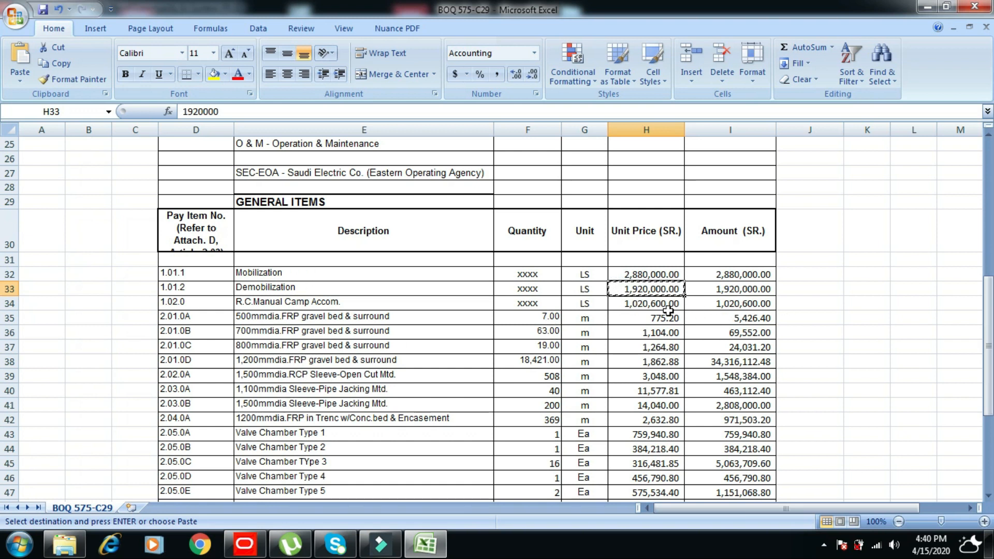
left_click(178, 306)
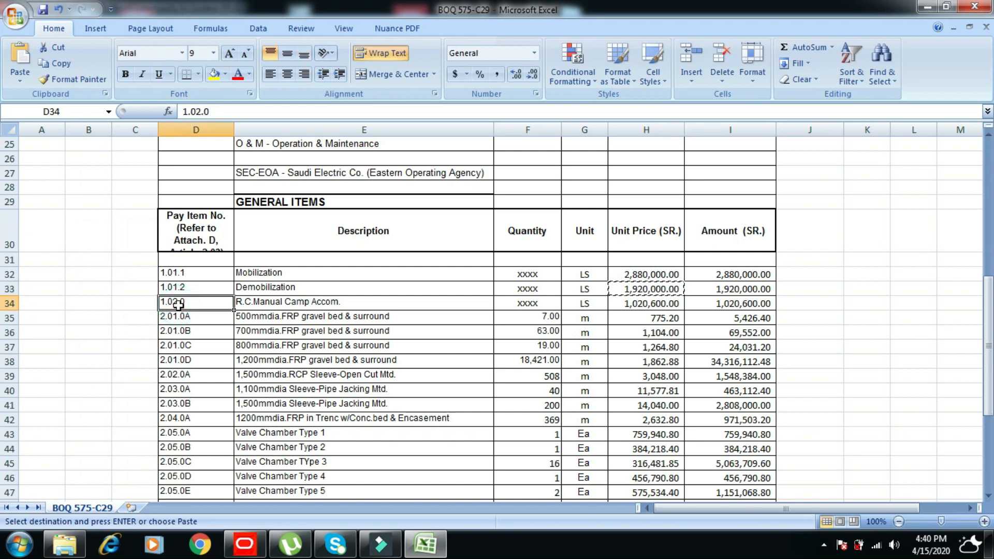
right_click(180, 305)
left_click(218, 115)
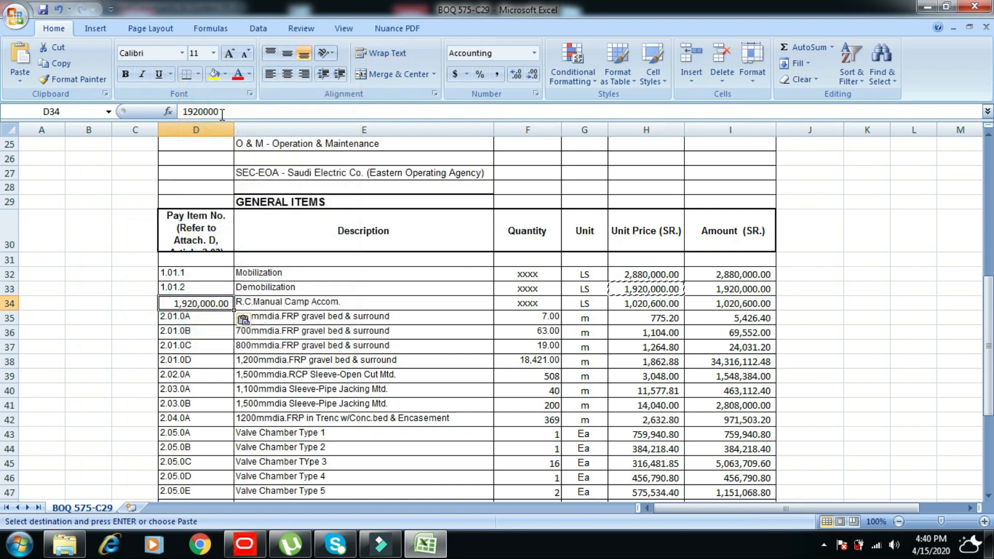
left_click(59, 12)
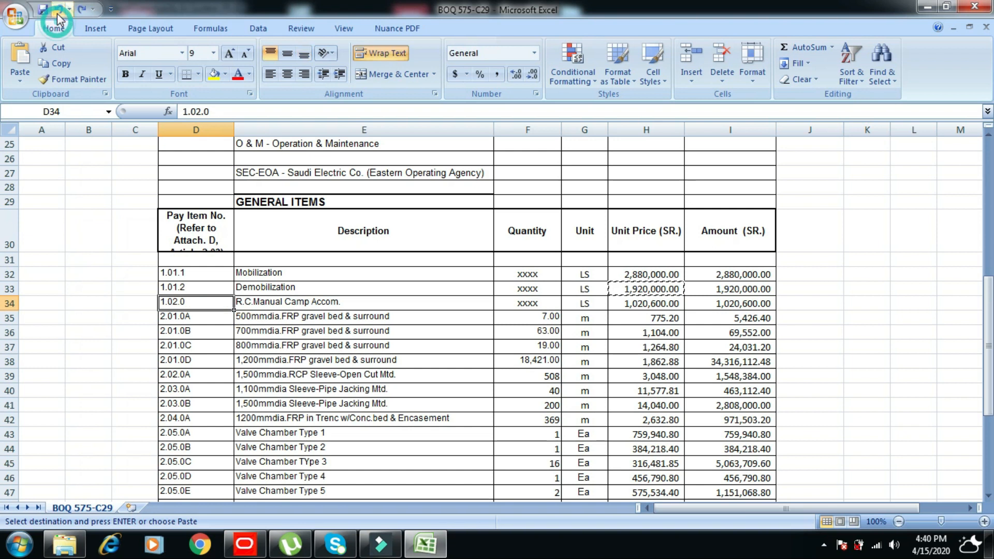
Copy pay item number 1.02.0 from Excel cell D34 into the new resource's ID in Primavera P6.
right_click(183, 302)
left_click(219, 97)
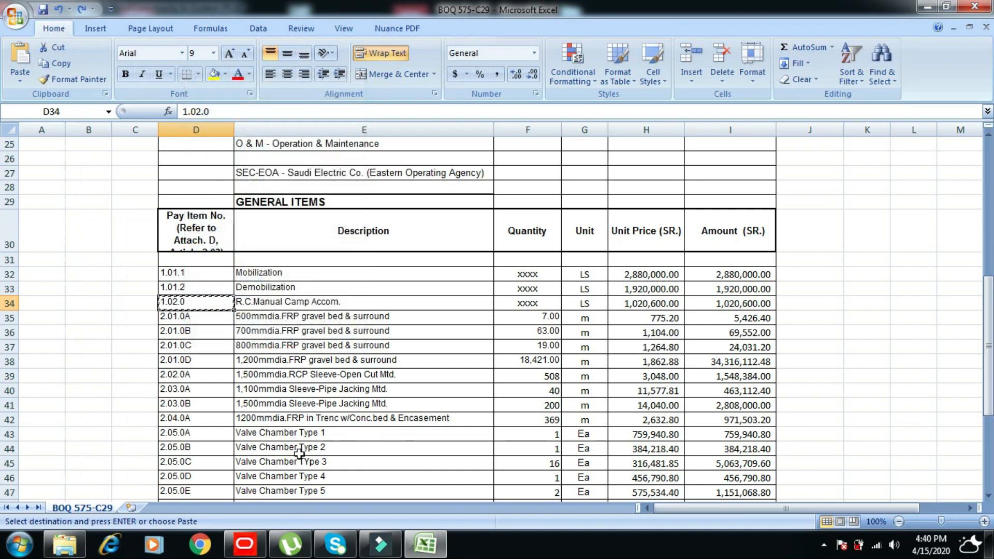
left_click(244, 544)
left_click(143, 274)
right_click(142, 275)
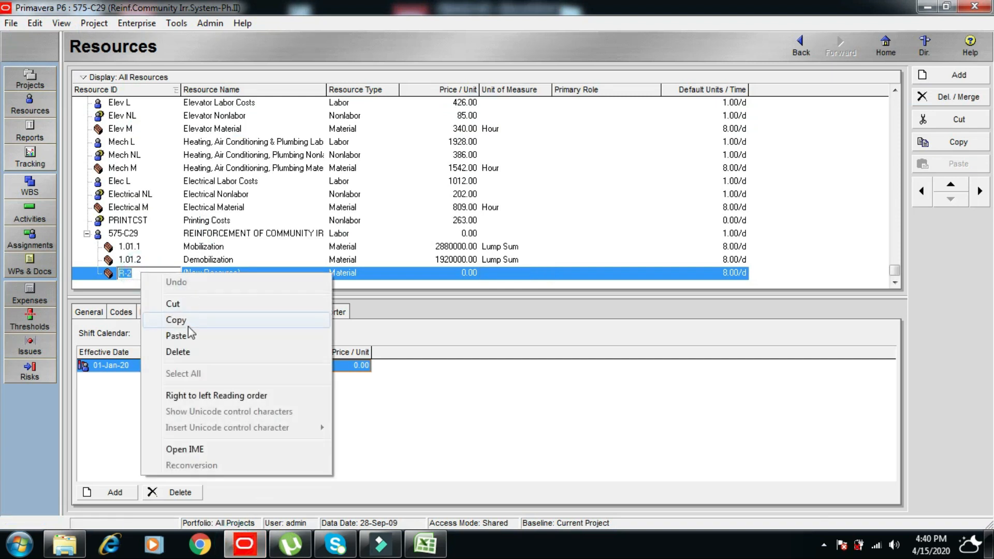
left_click(187, 336)
Copy the description "R.C.Manual Camp Accom." from Excel cell E34 into the resource name of 1.02.0 in Primavera P6.
left_click(254, 266)
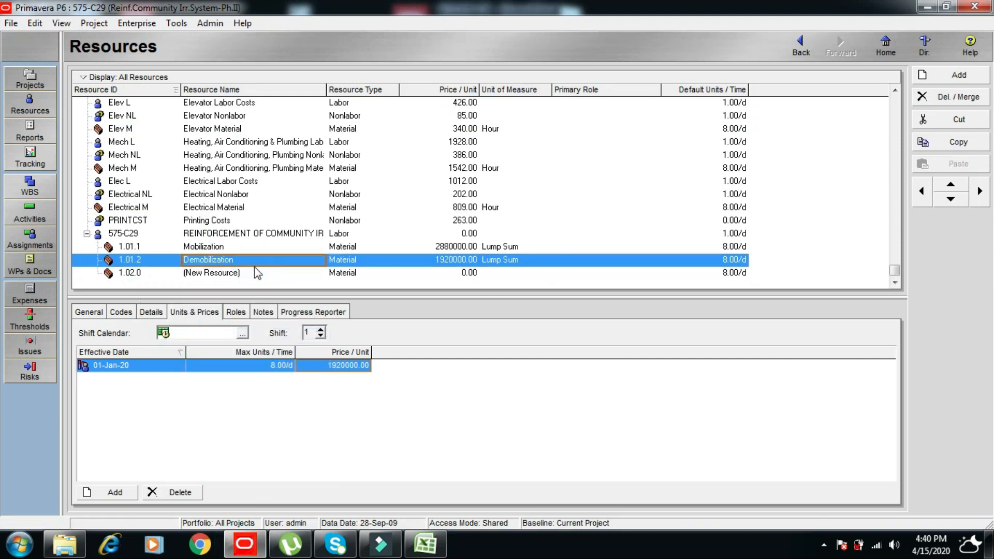
left_click(253, 273)
left_click(253, 273)
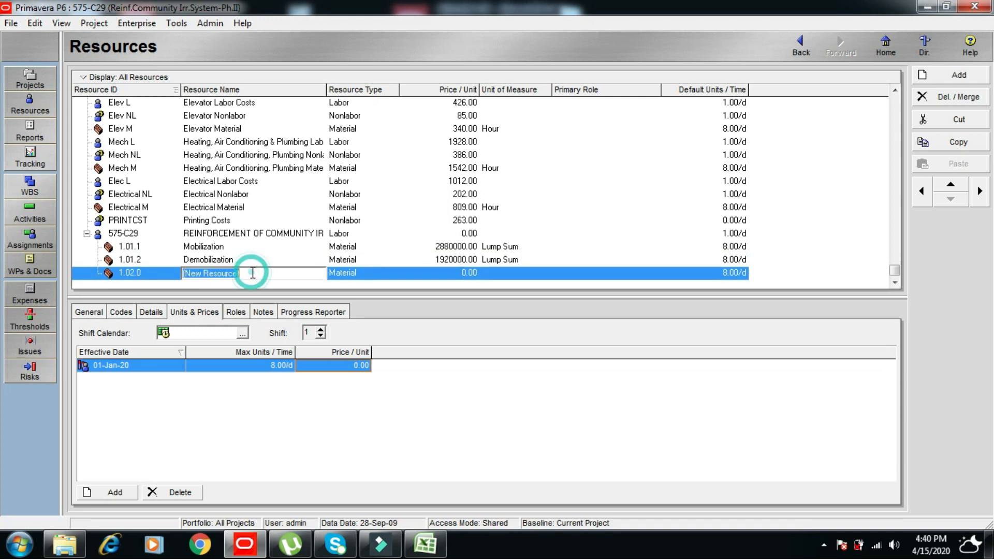
left_click(444, 549)
left_click(295, 304)
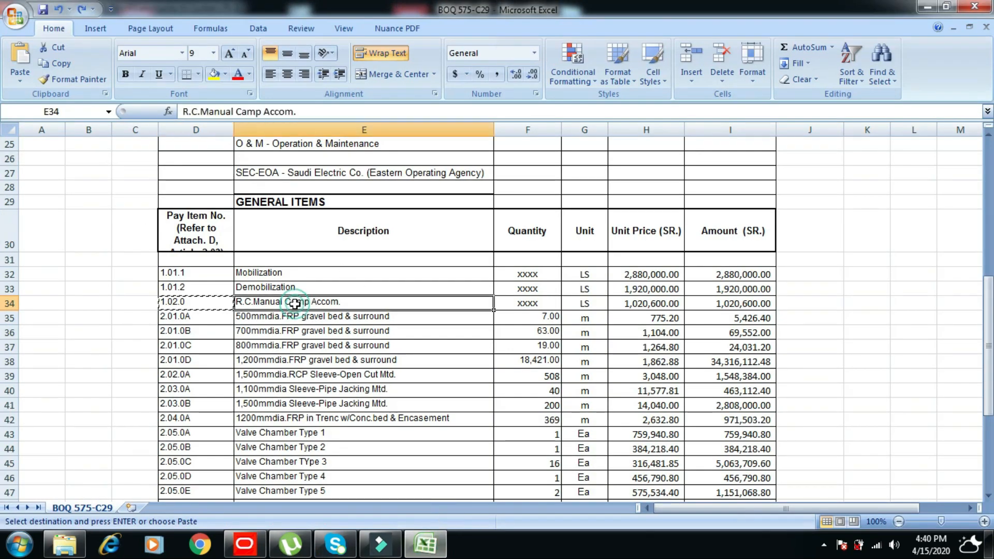
right_click(306, 306)
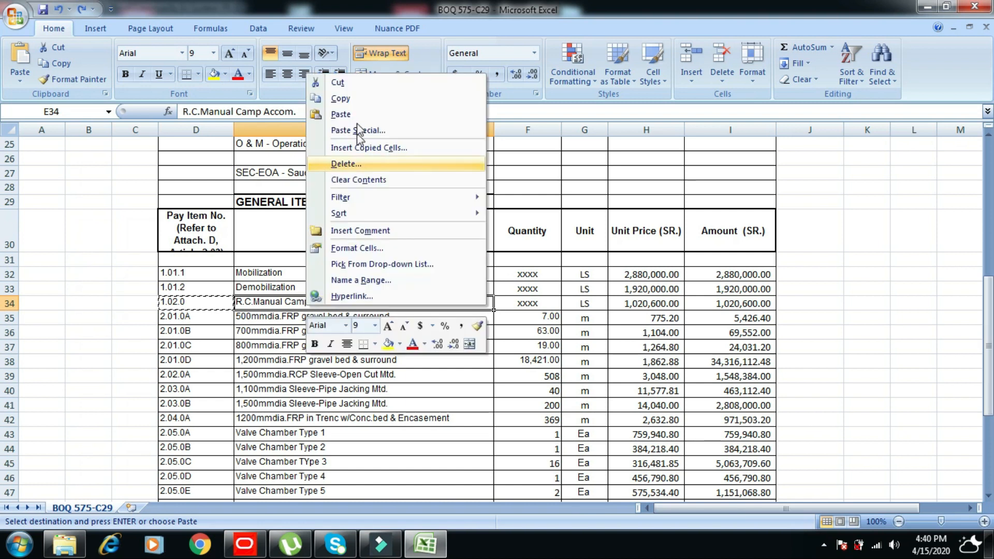
left_click(340, 98)
key("alt+Tab")
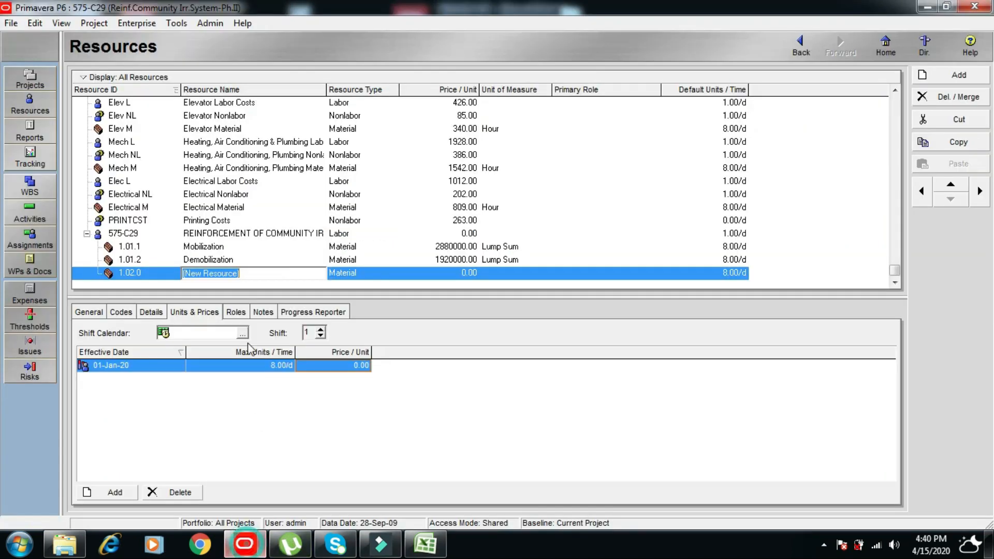
right_click(259, 273)
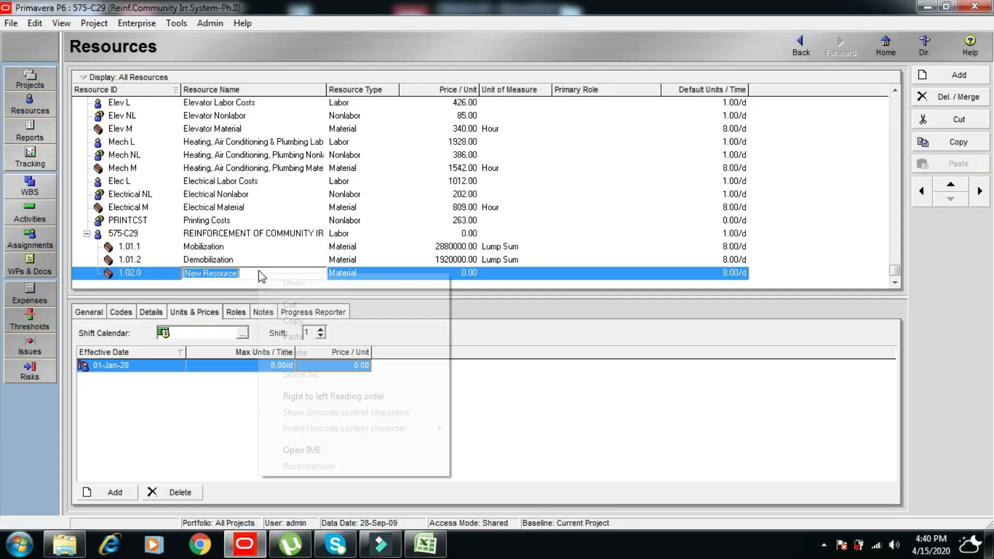
left_click(319, 335)
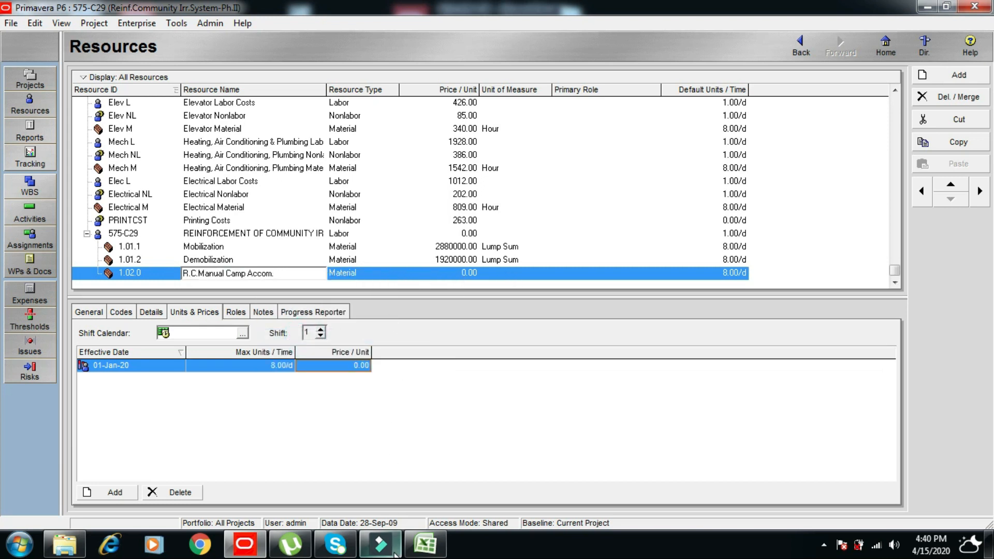
Copy the unit price 1,020,600.00 from Excel cell H34 into the price per unit of resource 1.02.0 in Primavera P6.
left_click(425, 543)
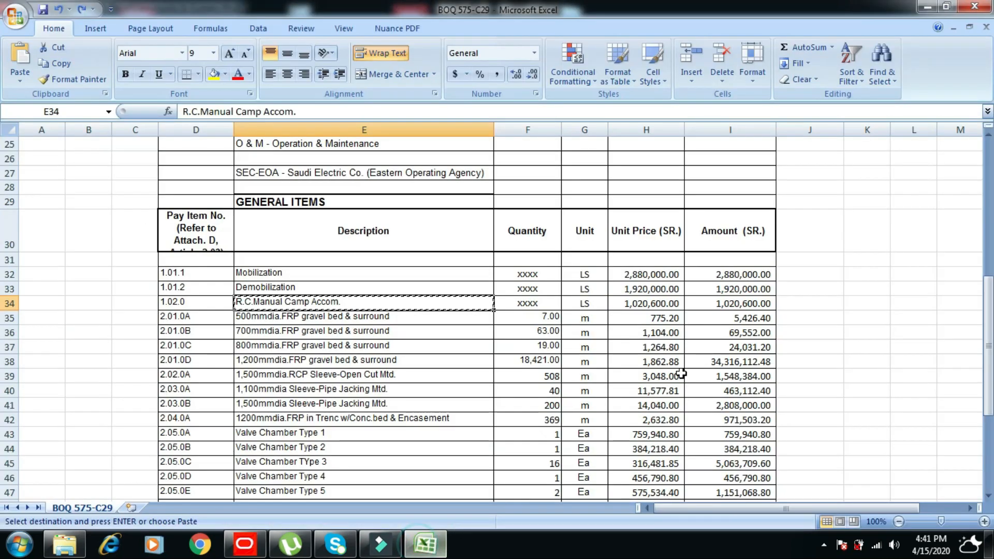
left_click(637, 304)
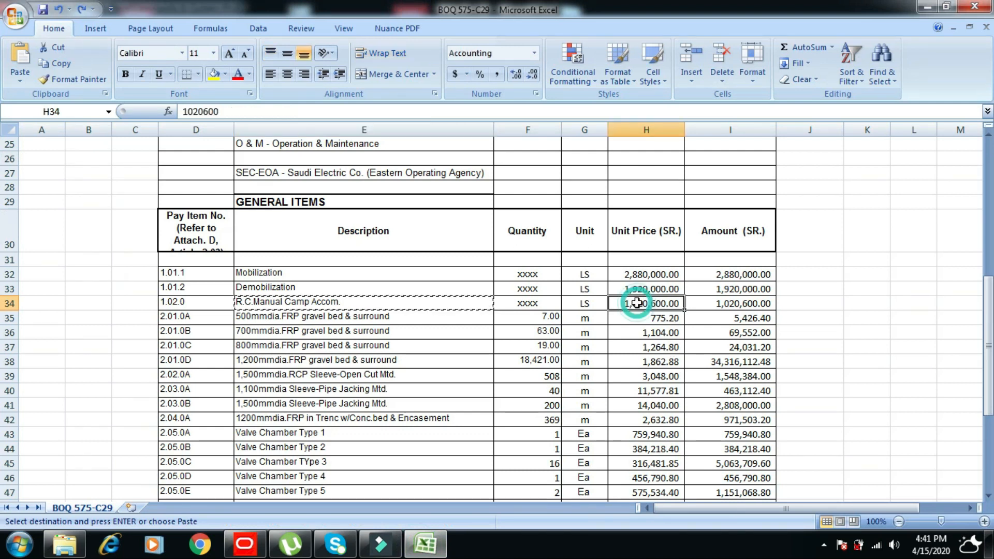
right_click(638, 306)
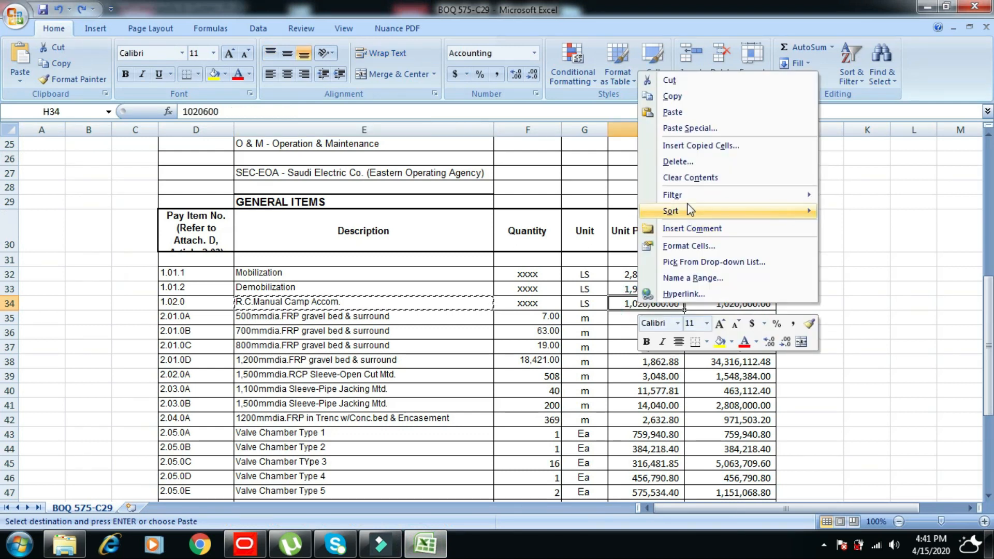
left_click(678, 97)
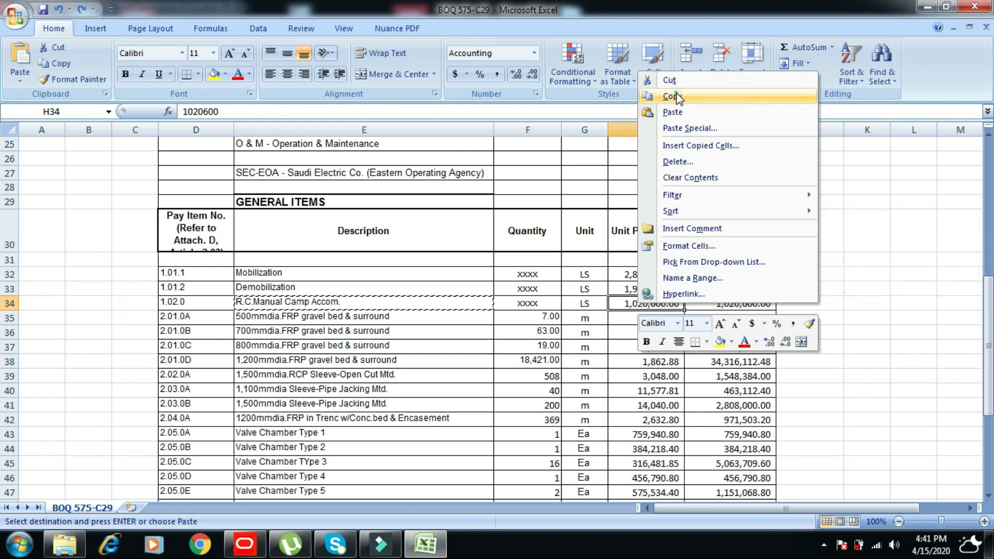
left_click(254, 544)
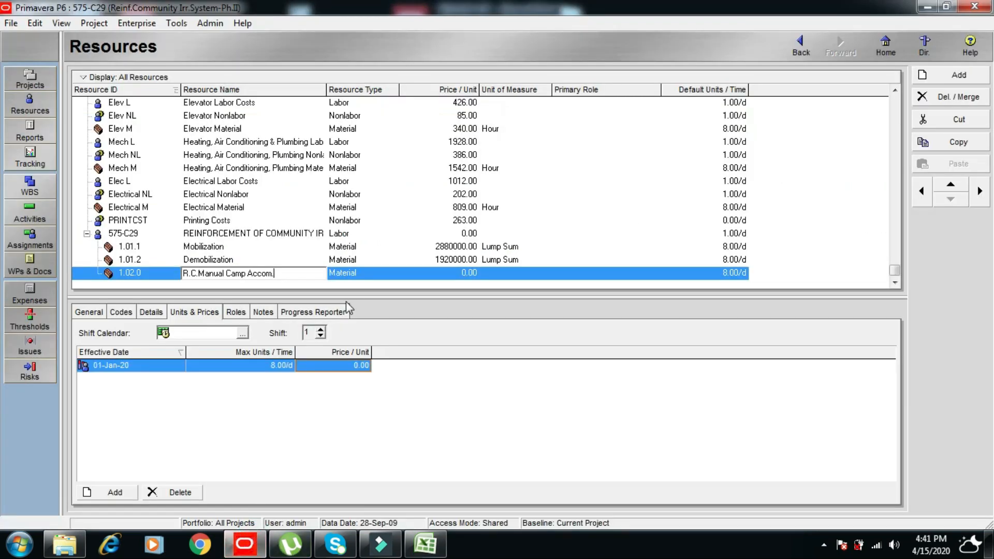
left_click(343, 367)
right_click(342, 366)
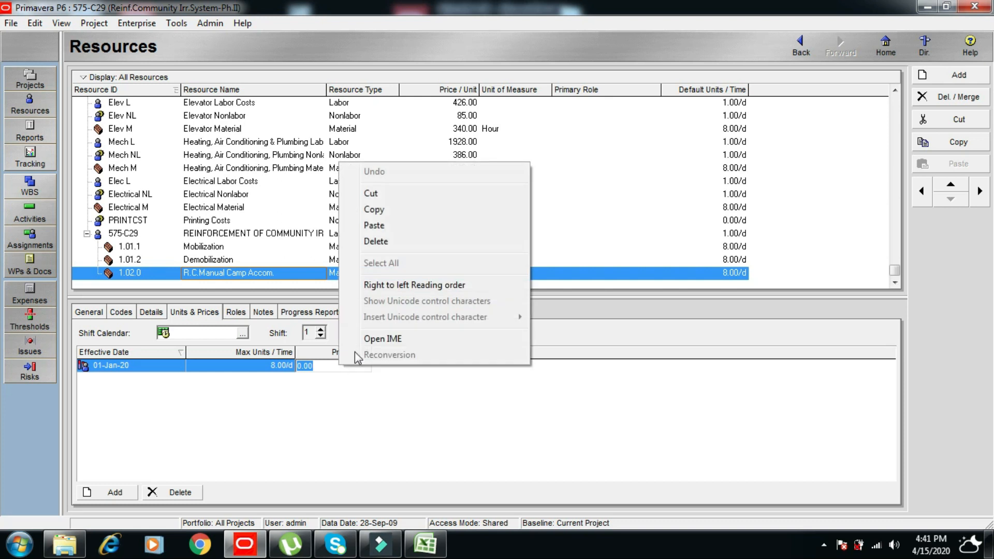
left_click(373, 226)
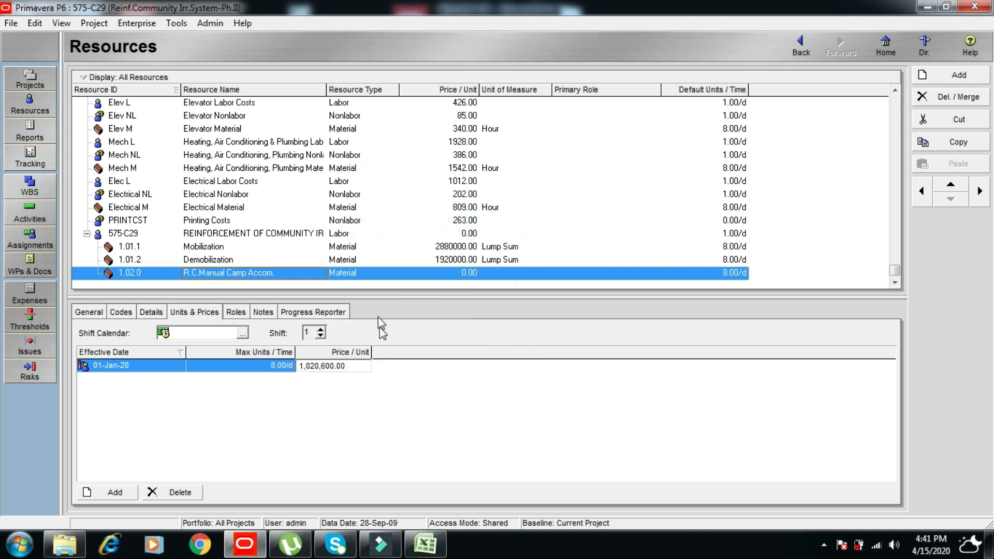
Assign Lump Sum as the unit of measure for the R.C.Manual Camp Accom. resource.
left_click(502, 273)
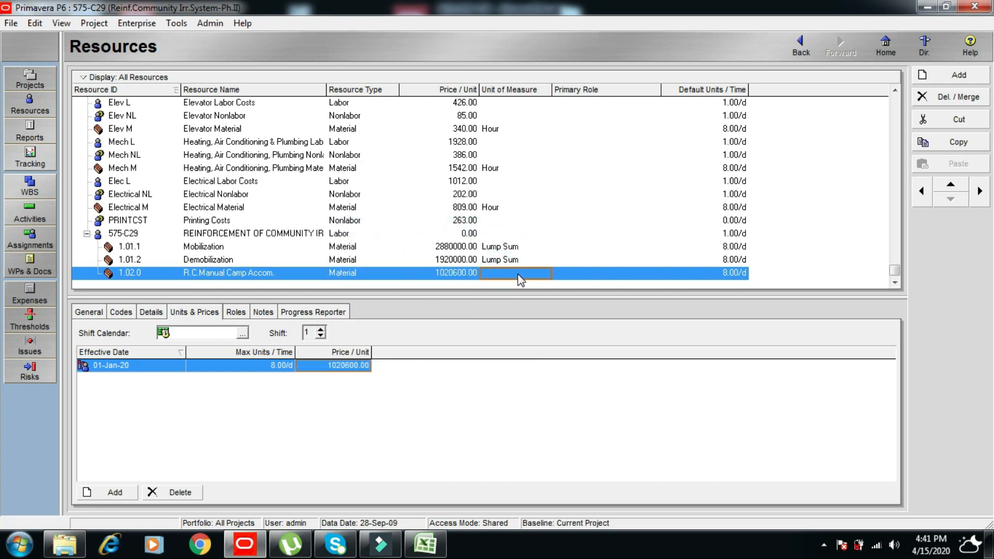
left_click(521, 274)
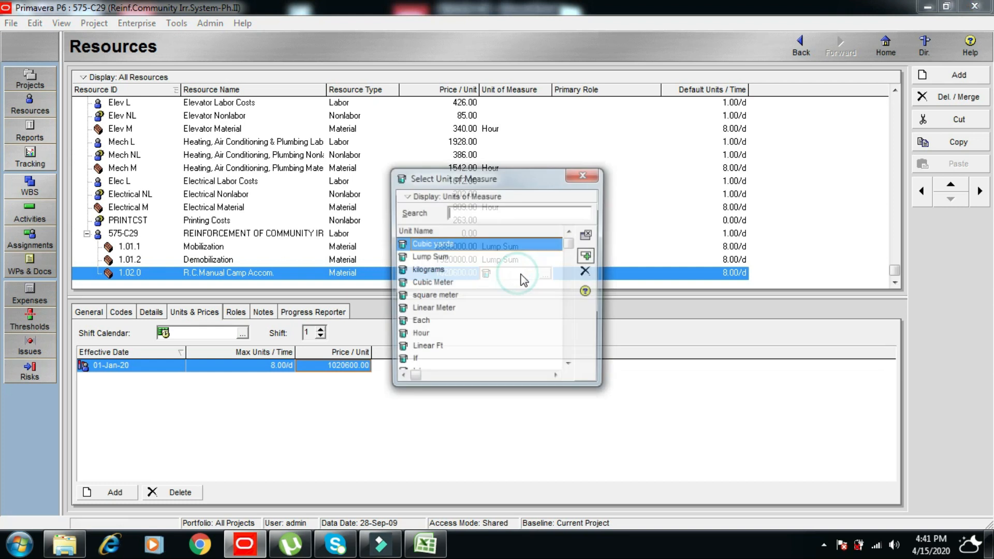
left_click(429, 257)
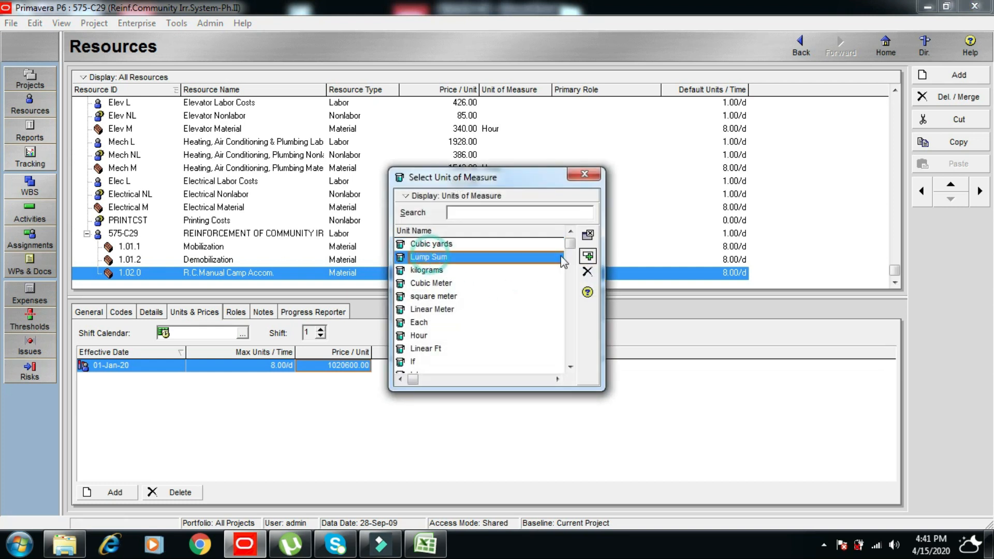
left_click(588, 256)
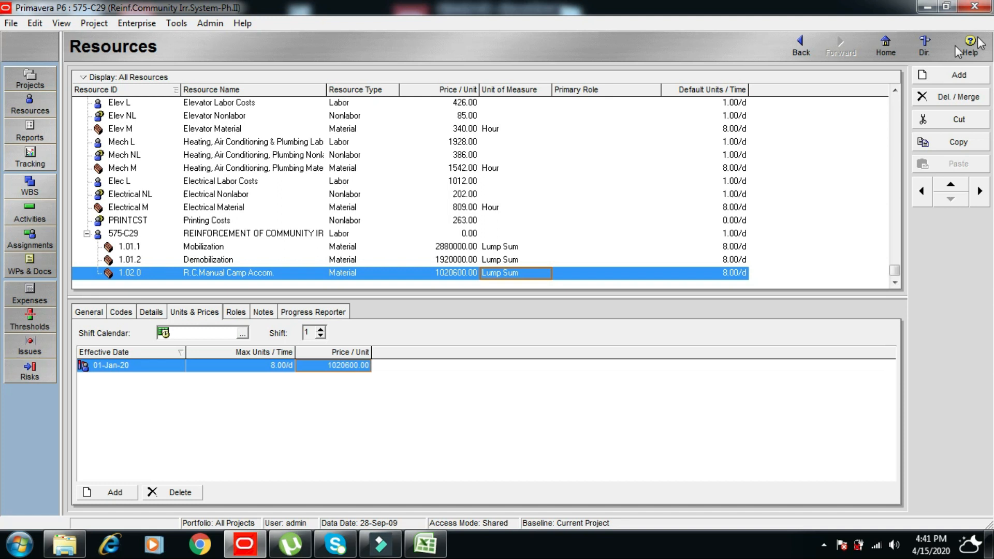
Add another resource under 575-C29 and copy pay item number 2.01.0A from Excel cell D35 into its resource ID in Primavera P6.
left_click(953, 76)
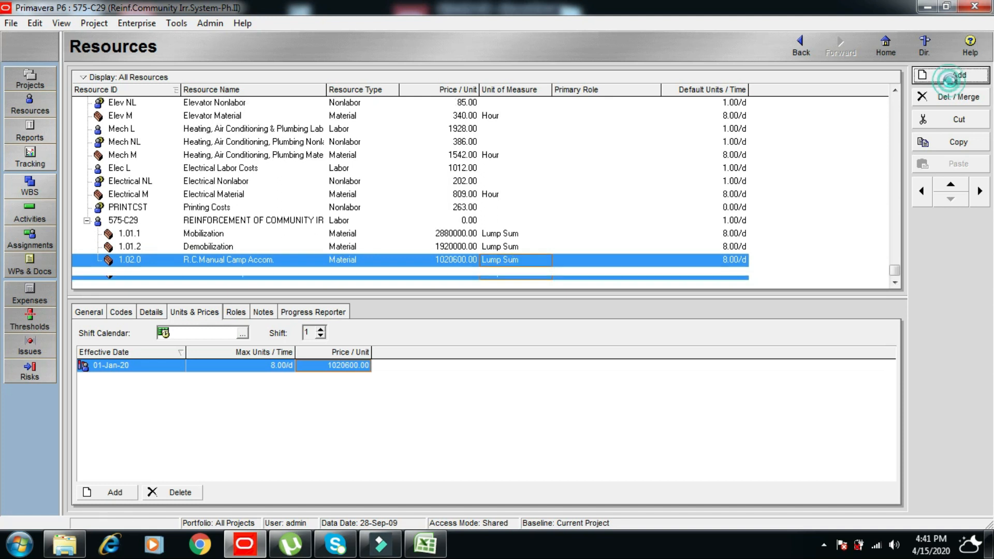
left_click(921, 196)
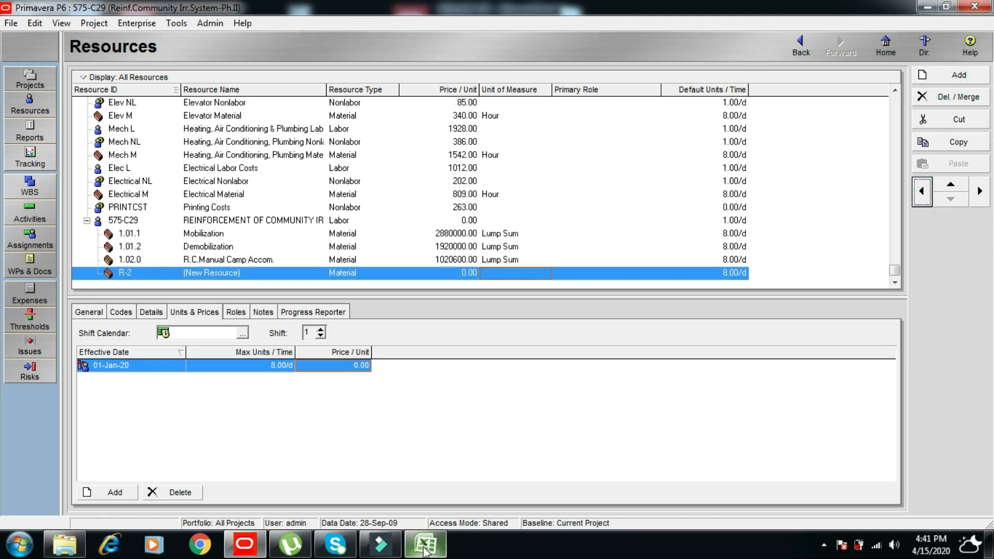
left_click(425, 544)
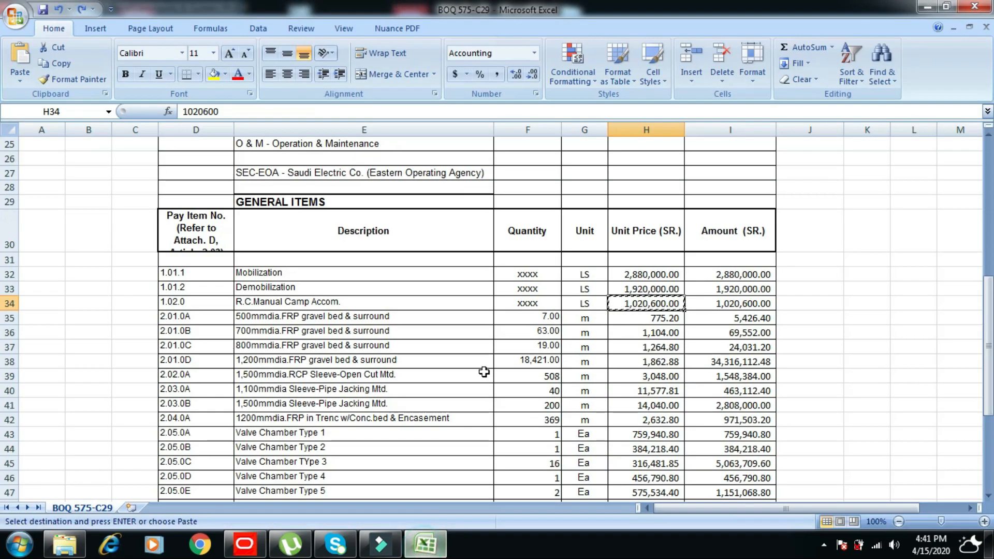
left_click(196, 319)
right_click(196, 319)
left_click(239, 115)
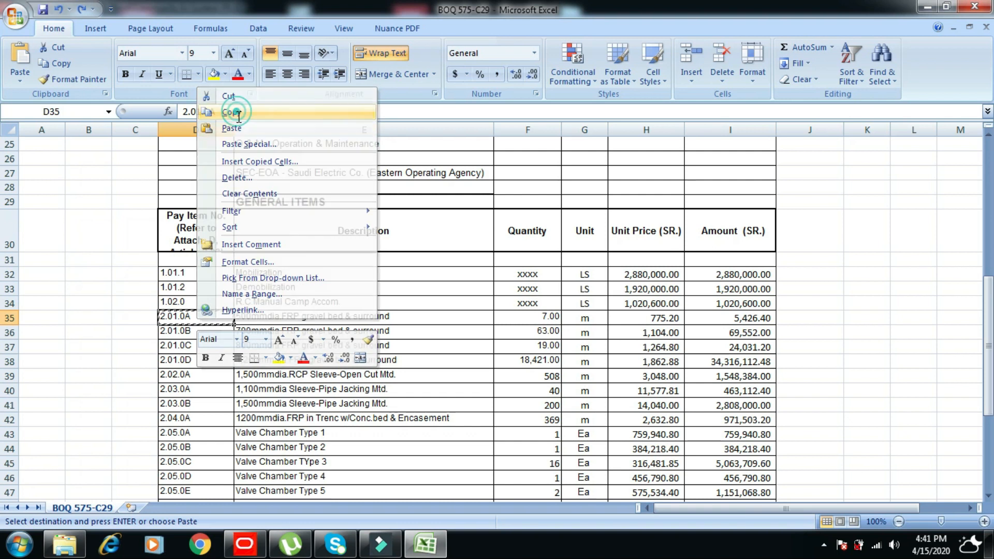
left_click(254, 550)
left_click(138, 265)
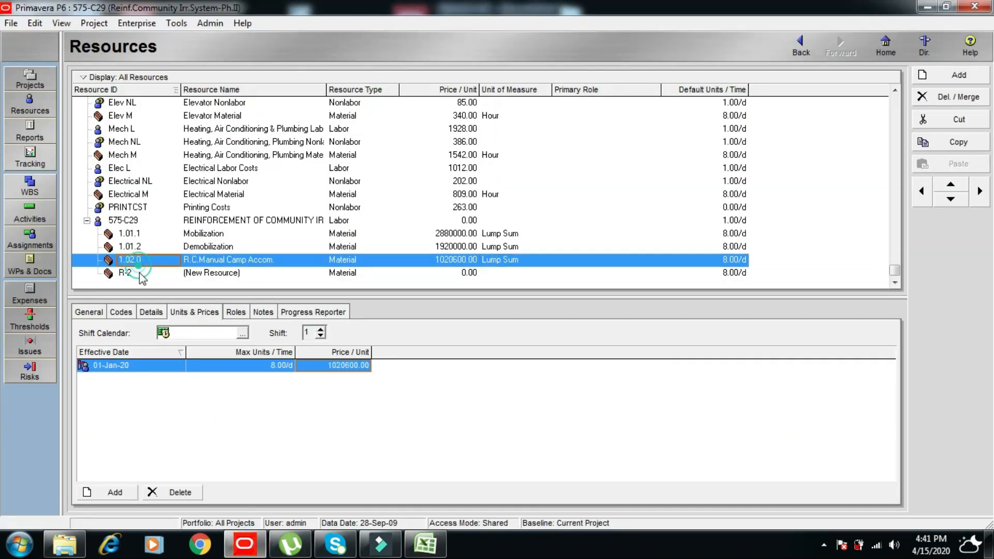
double_click(138, 271)
right_click(141, 272)
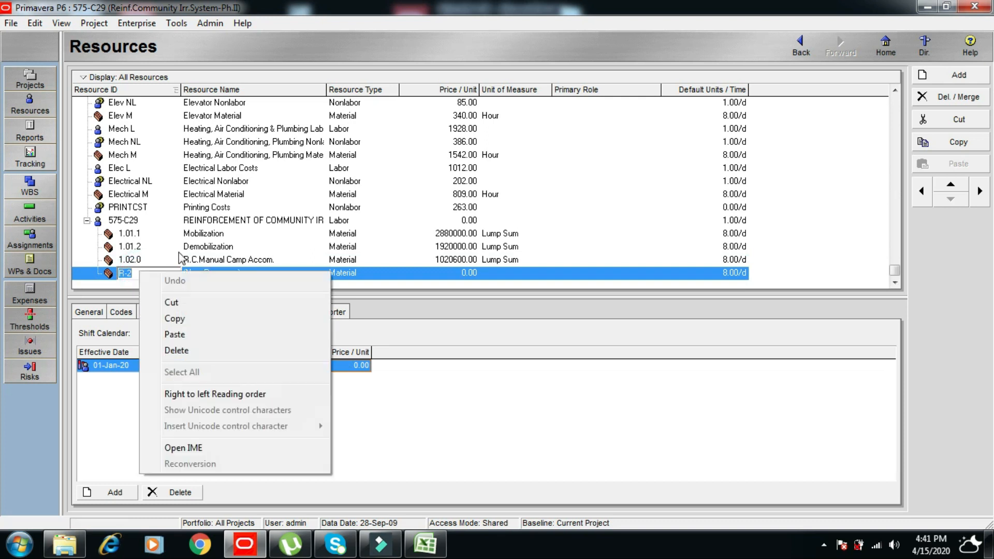
left_click(178, 336)
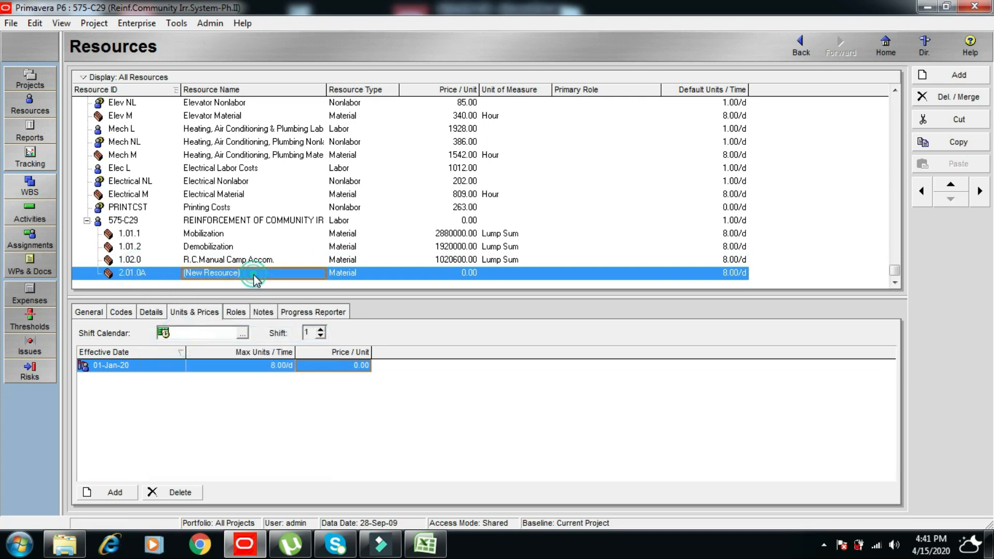
Copy the description "500mmdia.FRP gravel bed & surround" from Excel cell E35 into the resource name of 2.01.0A in Primavera P6.
left_click(262, 273)
left_click(425, 544)
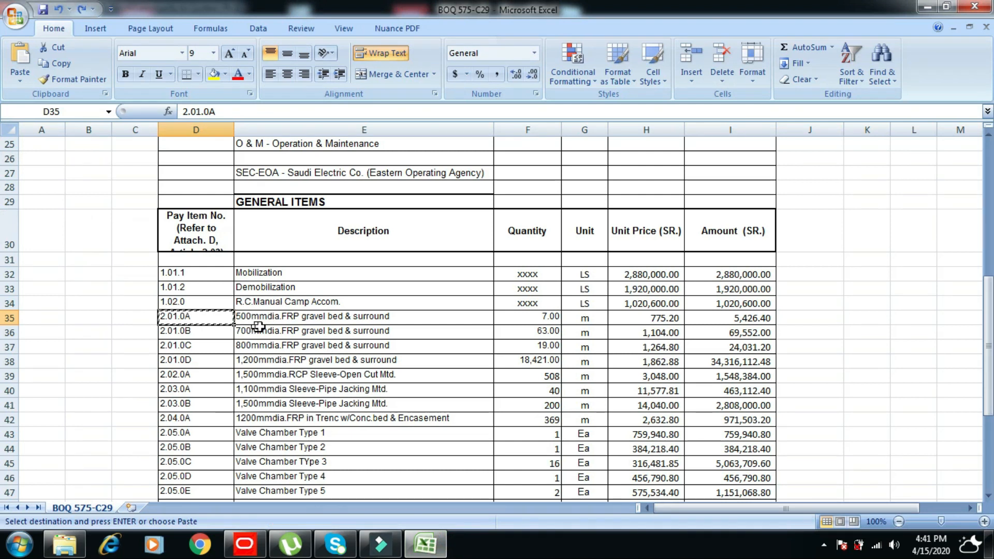
left_click(306, 317)
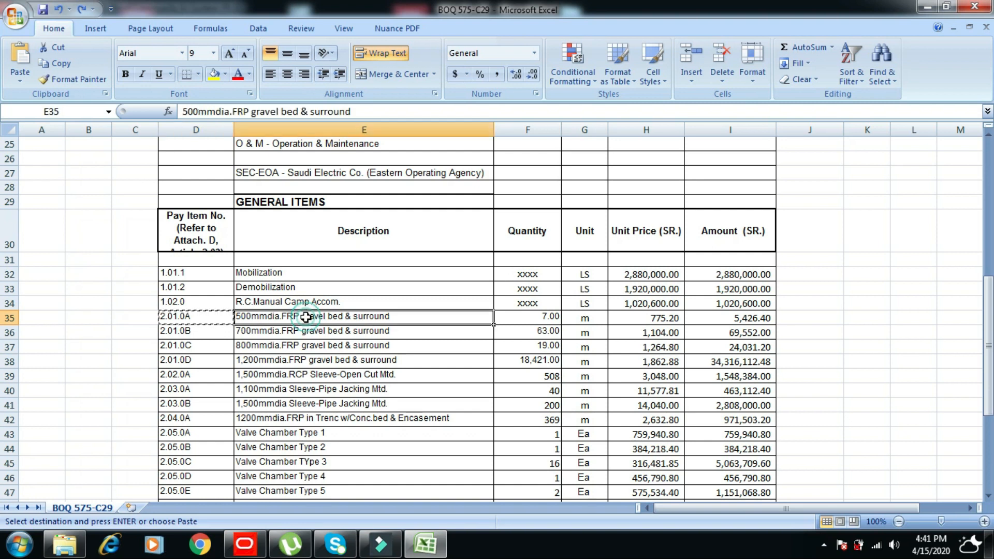
right_click(306, 317)
left_click(342, 111)
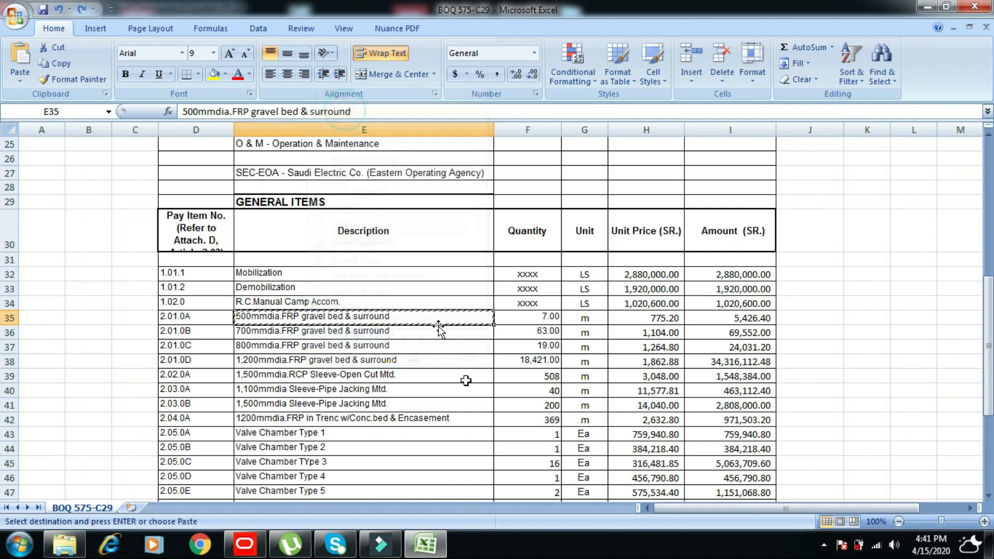
left_click(245, 544)
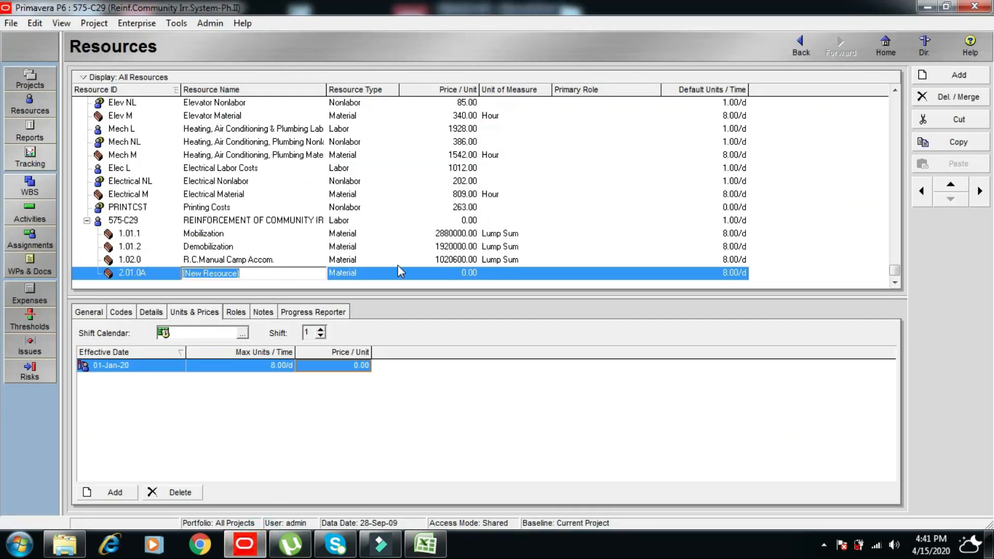
right_click(271, 273)
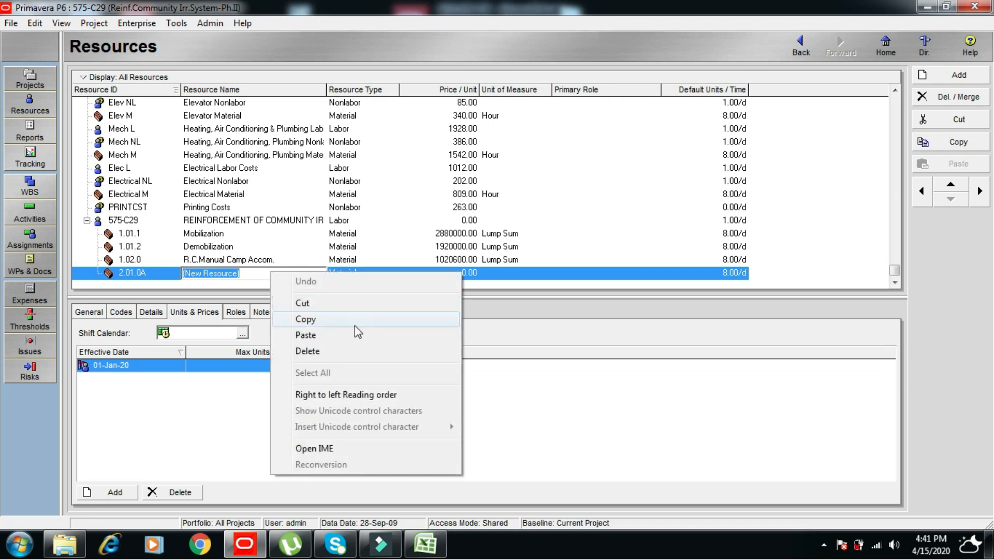
left_click(328, 337)
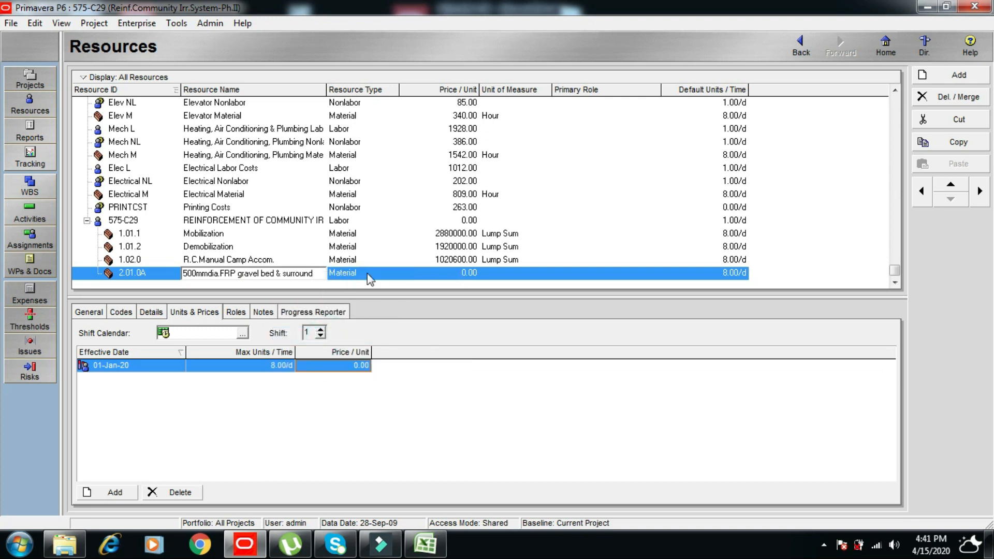
Copy the unit price 775.20 from Excel cell H35 into the price per unit of resource 2.01.0A in Primavera P6.
left_click(469, 277)
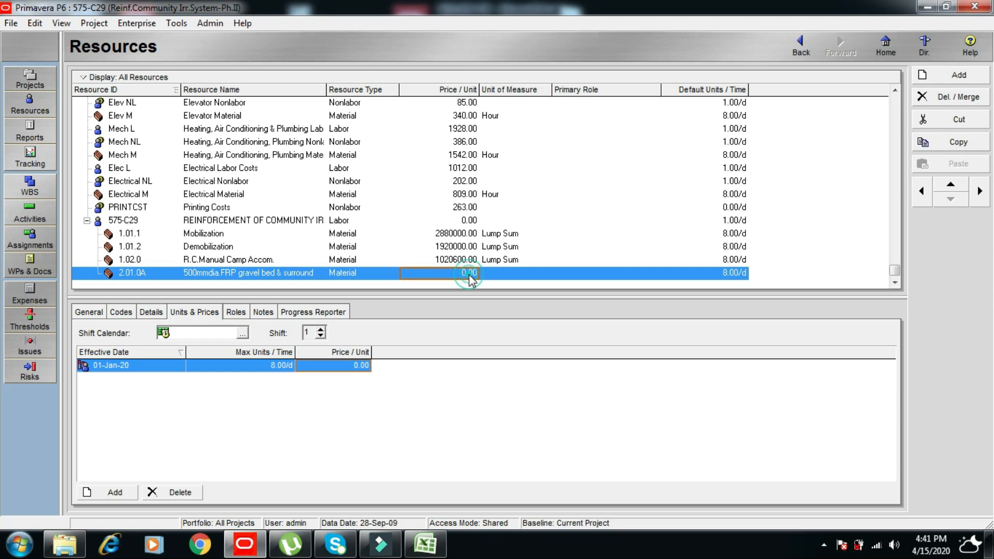
left_click(426, 544)
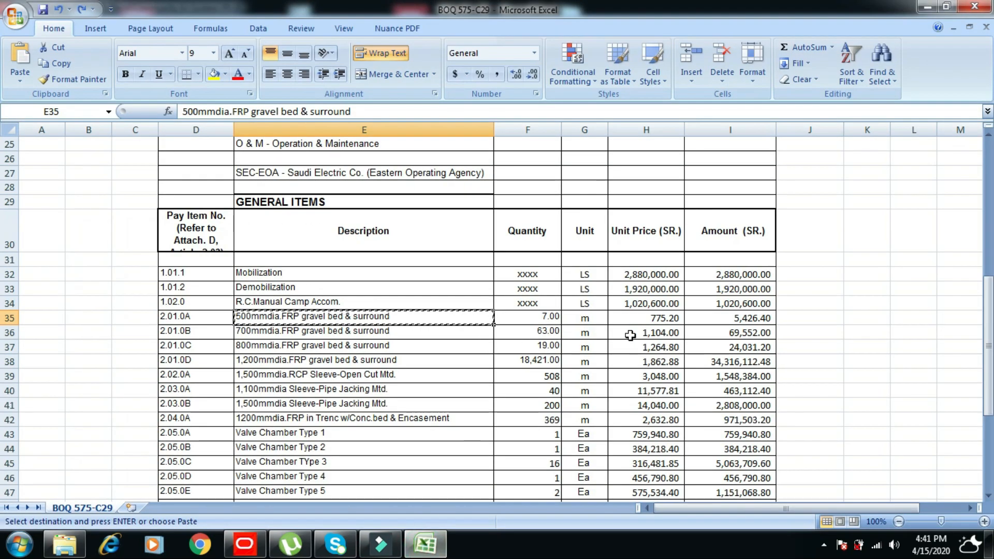
left_click(651, 318)
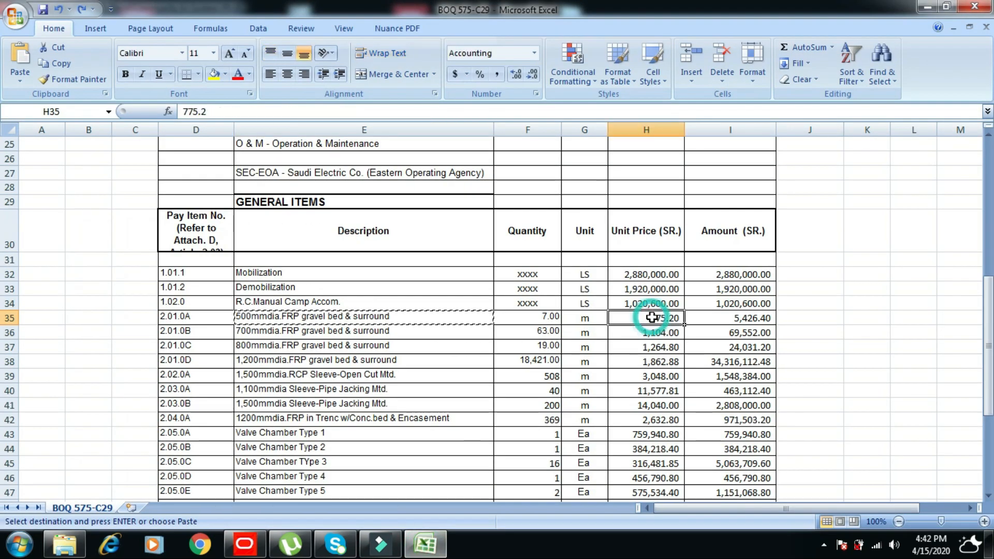
right_click(651, 318)
left_click(689, 110)
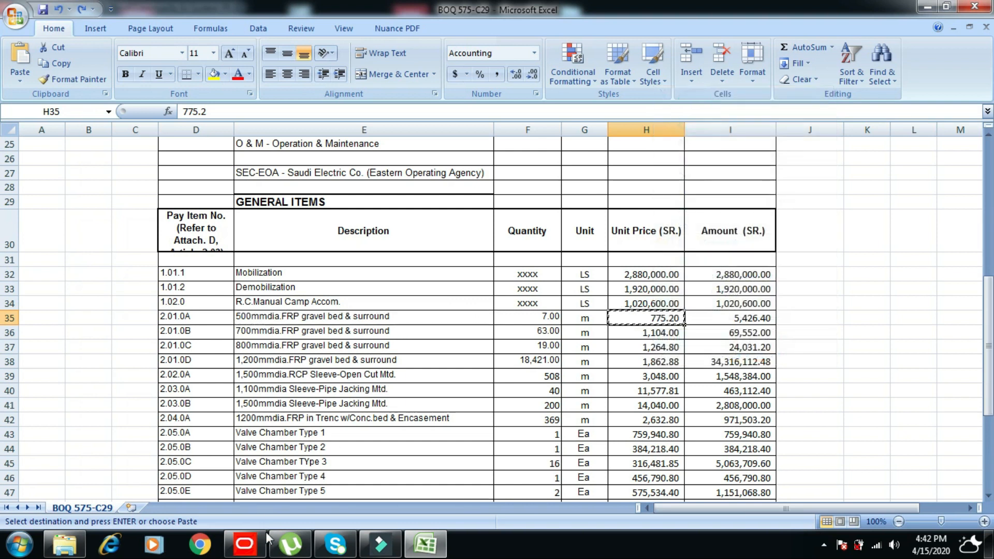
left_click(243, 543)
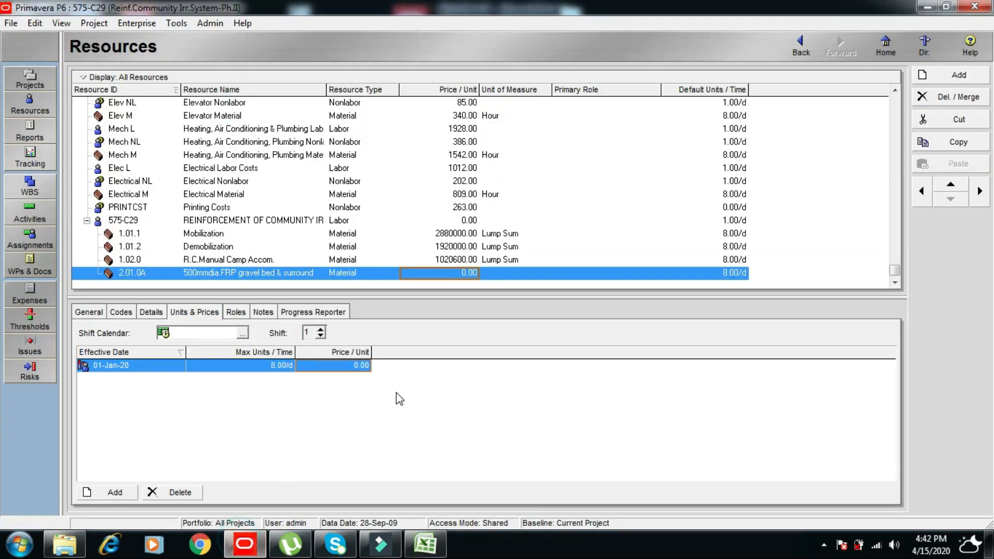
right_click(328, 366)
left_click(372, 230)
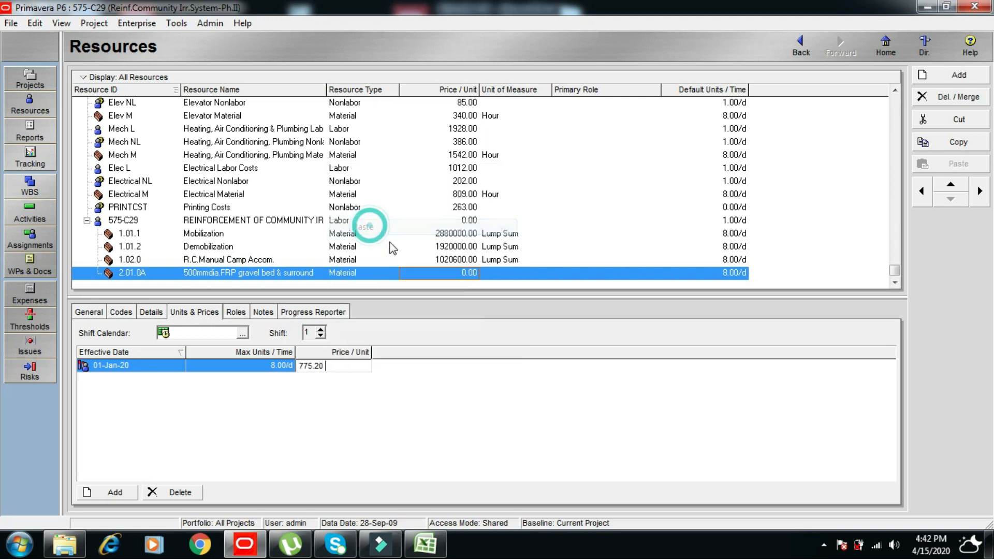
Assign Linear Meter as the unit of measure for the 500mmdia.FRP gravel bed & surround resource.
left_click(508, 274)
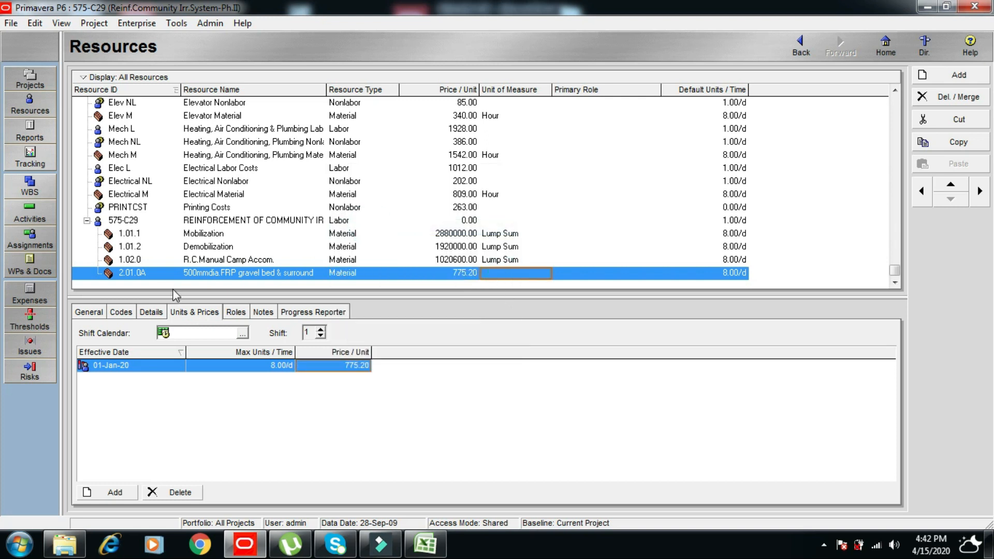
left_click(535, 278)
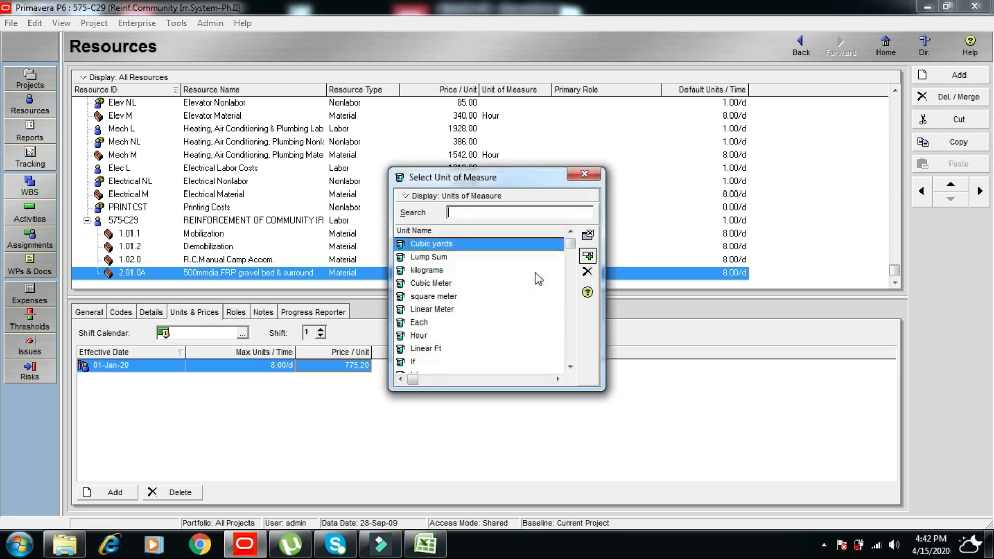
left_click(430, 309)
left_click(587, 257)
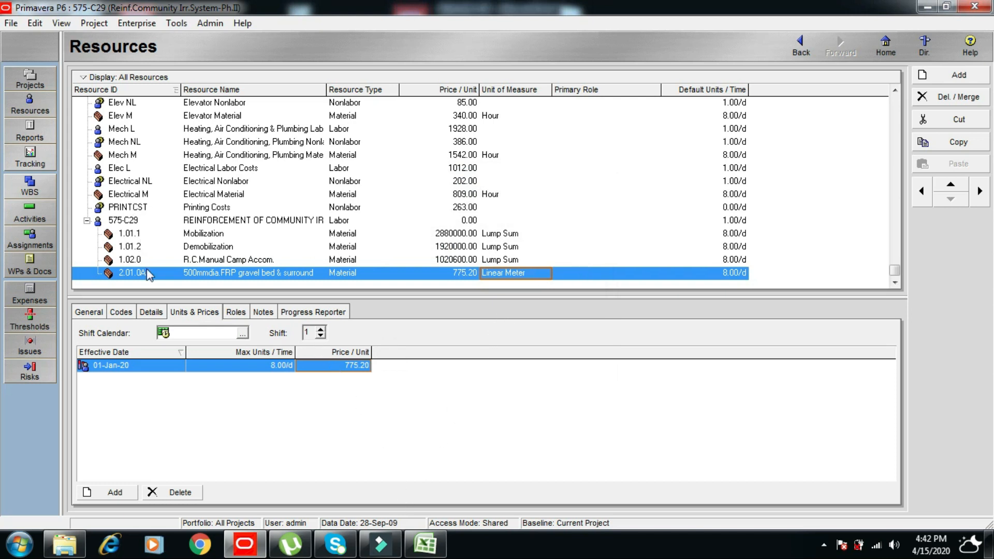
Review the remaining pay items below 2.01.0A in the Excel bill of quantities.
left_click(438, 550)
left_click_drag(990, 295, 984, 350)
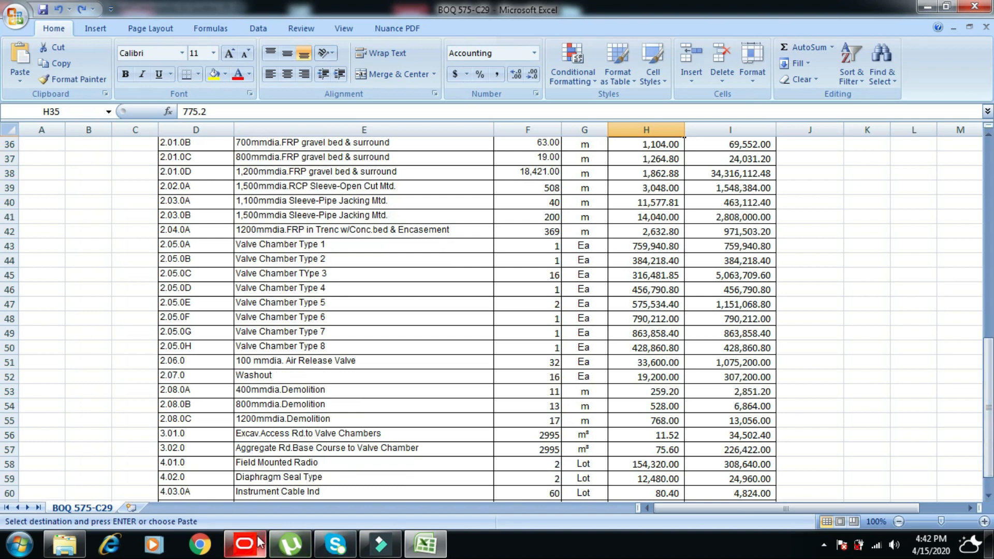
scroll(344, 291, "up", 2)
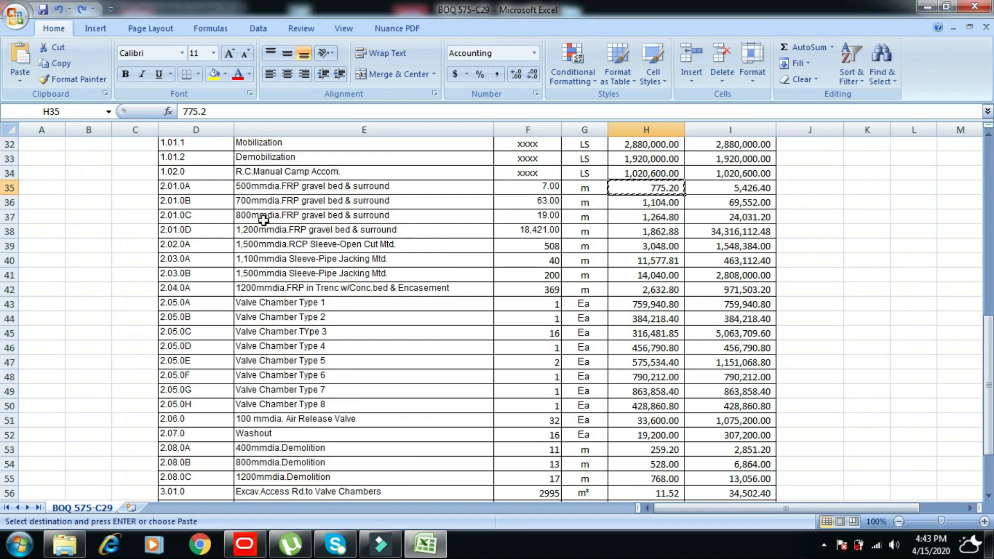
scroll(3, 358, "up", 2)
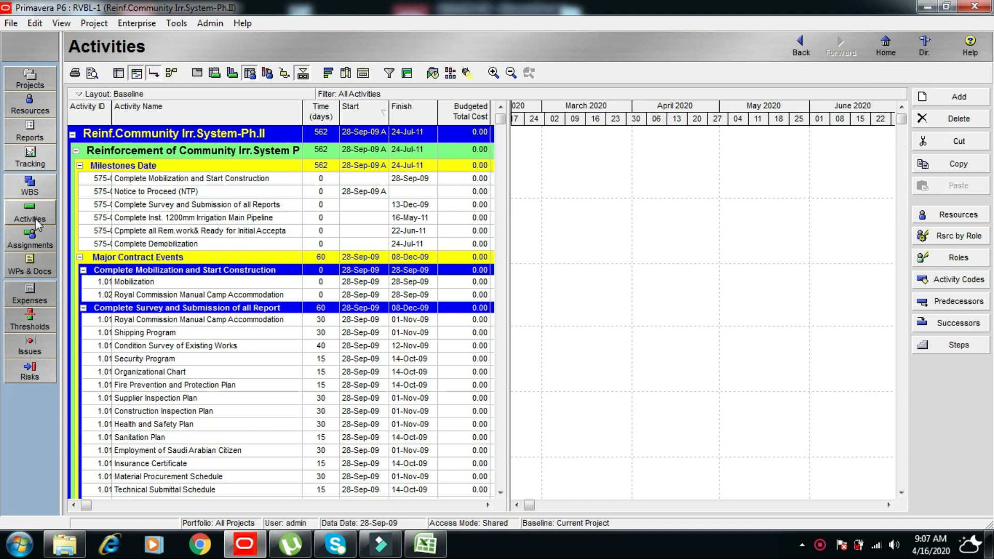
Compare the first resources under 575-C29 in Primavera P6 with the general items in the Excel bill of quantities.
left_click(36, 223)
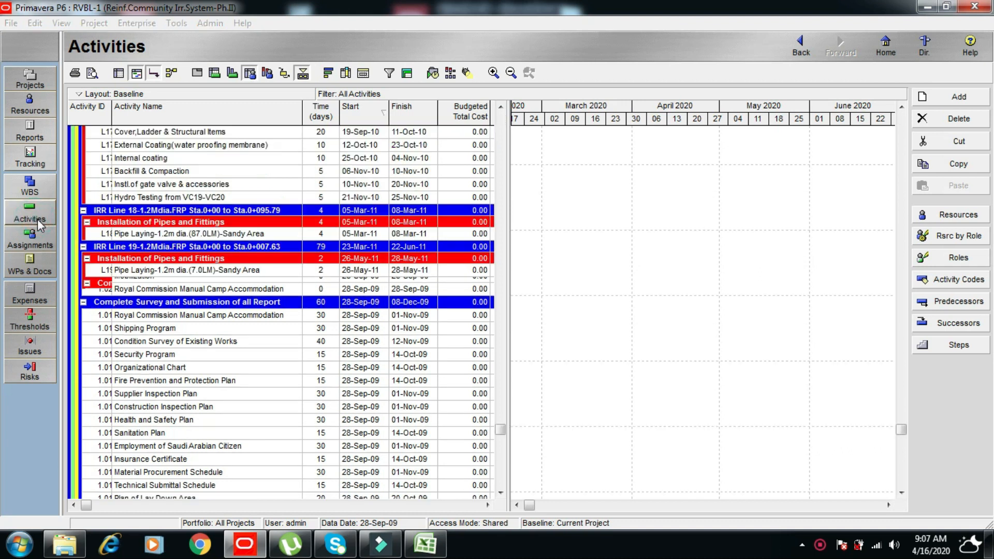
left_click(31, 114)
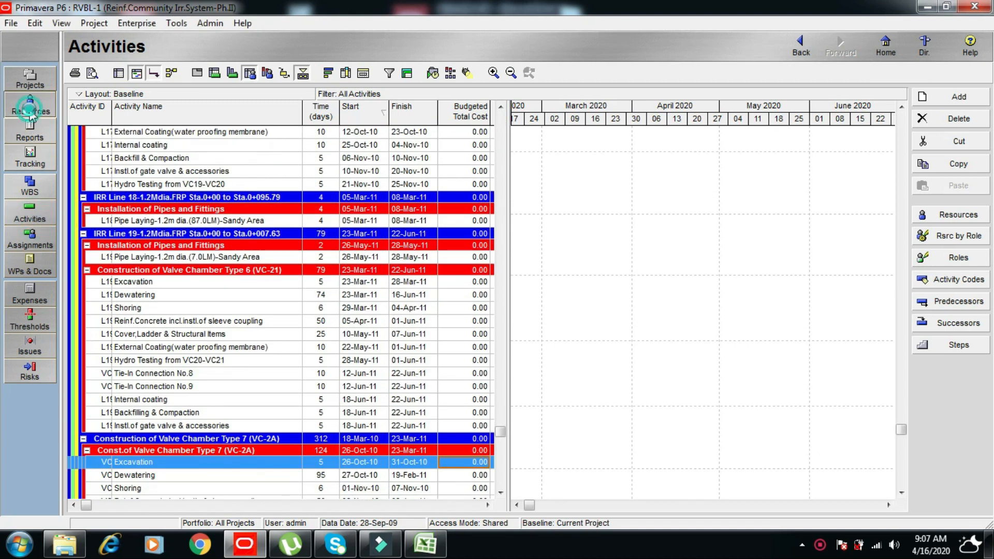
scroll(119, 130, "up", 3)
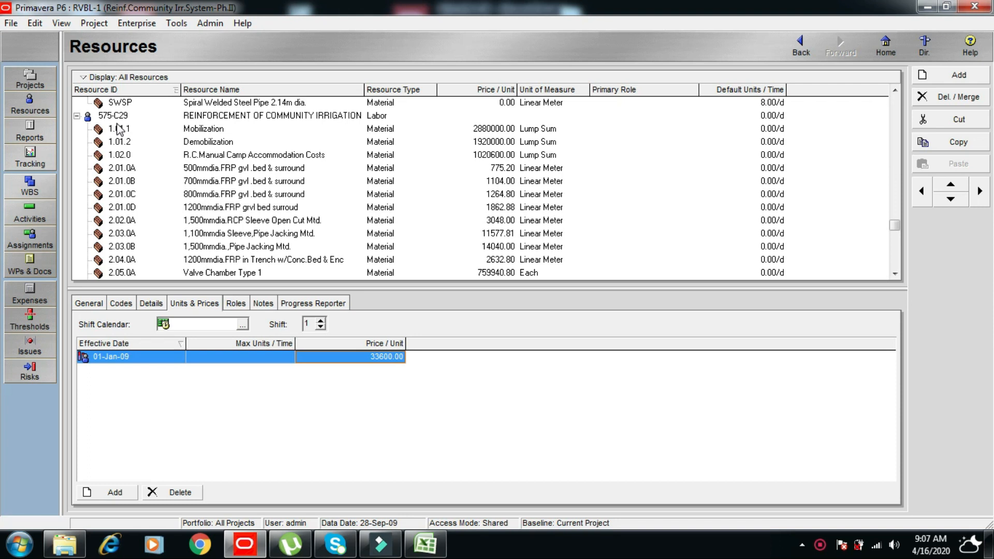
left_click(438, 552)
left_click_drag(985, 378, 4, 282)
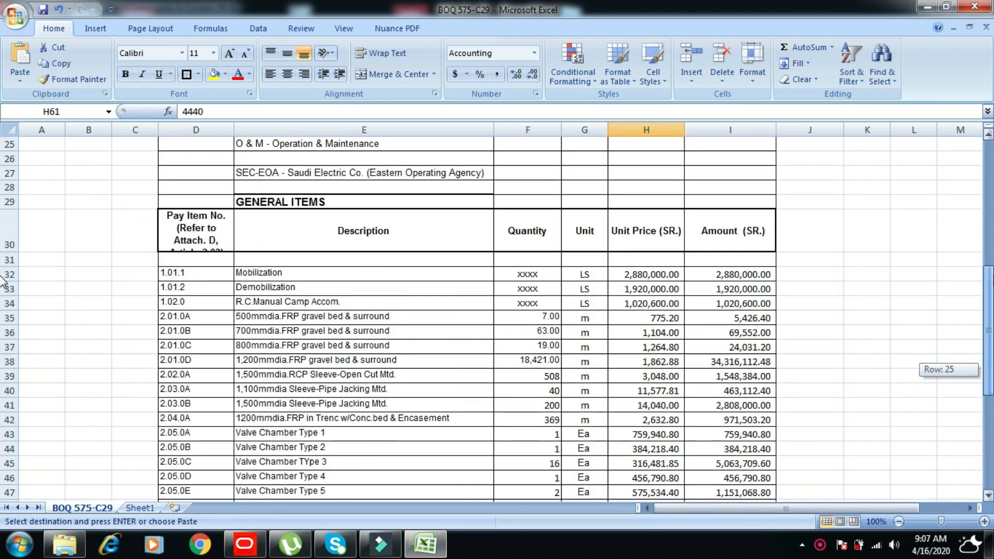
left_click(245, 544)
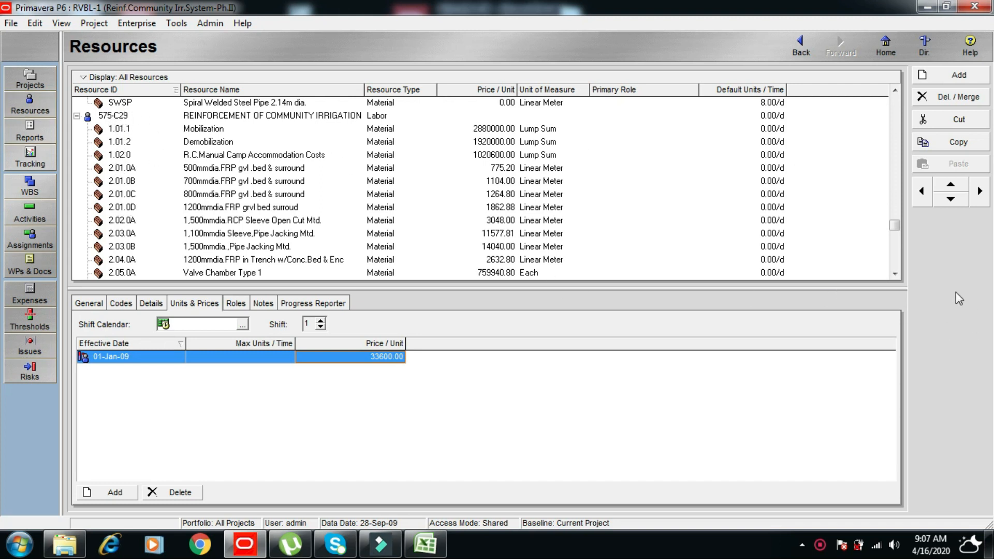
Check the 575-C29 resources in Primavera P6 down to 4.03.0B Cable Glands & Access. against the last pay items in Excel.
left_click(895, 274)
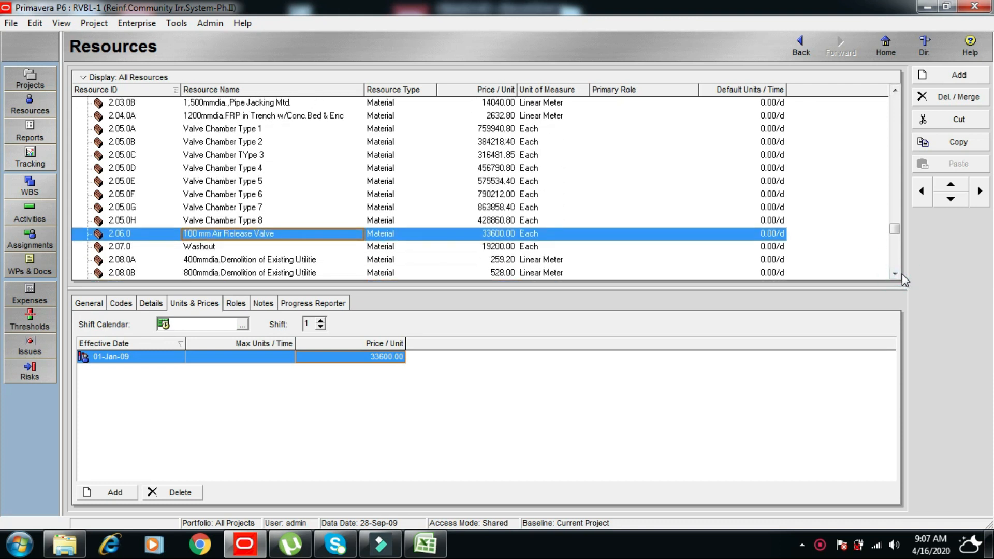
left_click(895, 274)
left_click(895, 274)
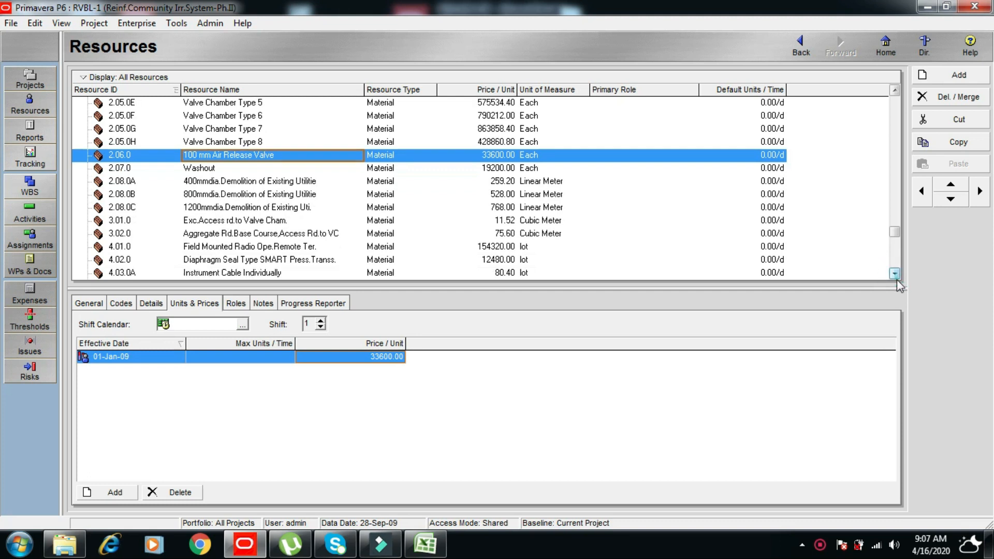
left_click(896, 274)
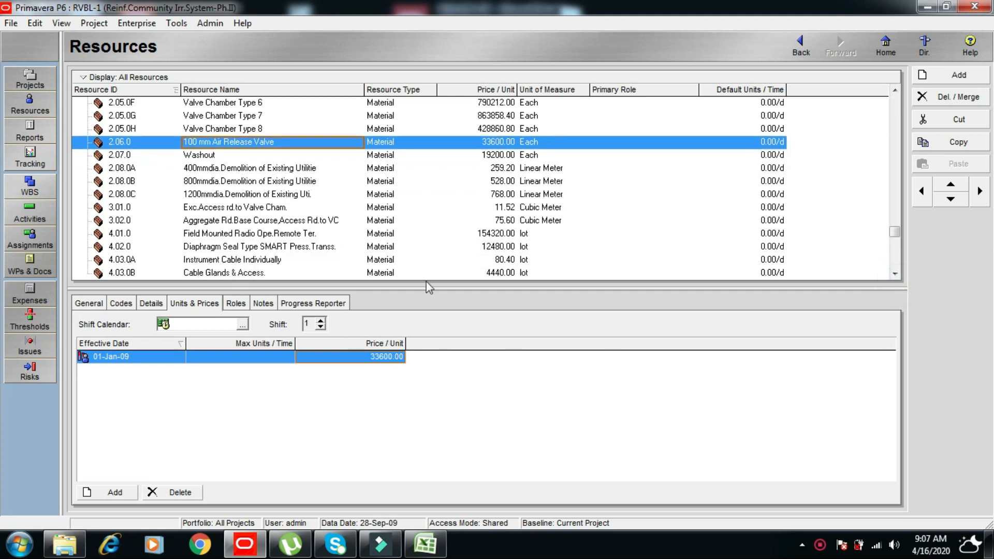
left_click(895, 274)
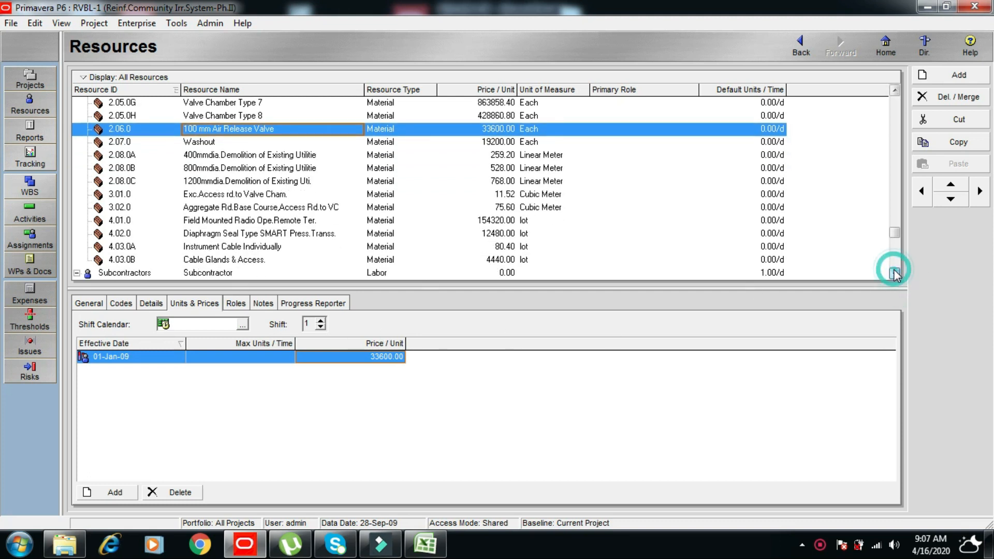
left_click(895, 274)
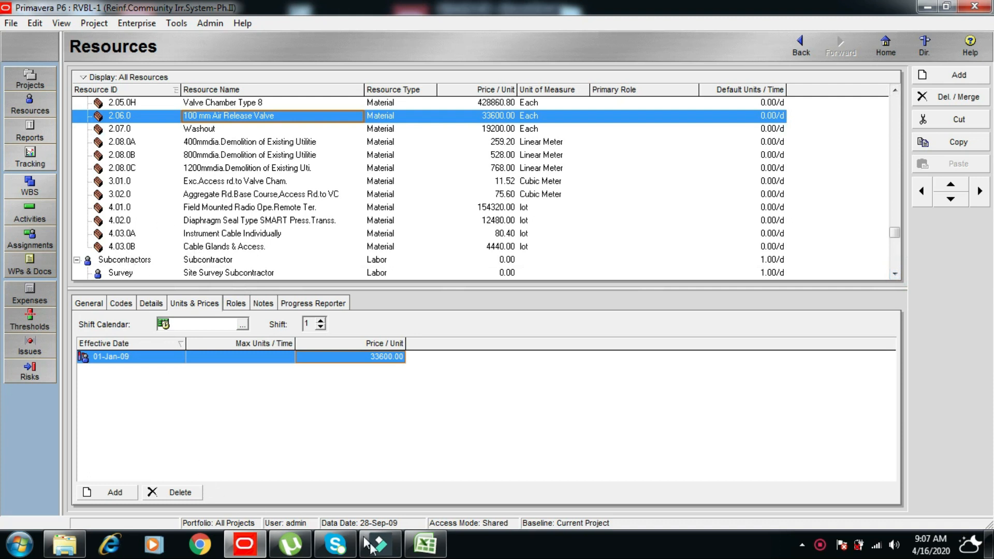
left_click(425, 545)
left_click_drag(988, 274, 988, 350)
left_click(276, 480)
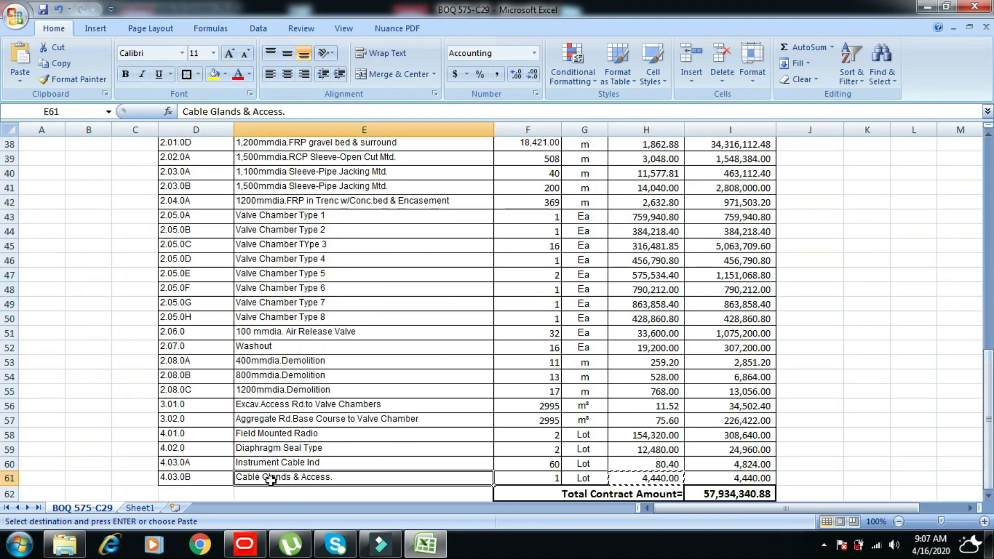
left_click(239, 548)
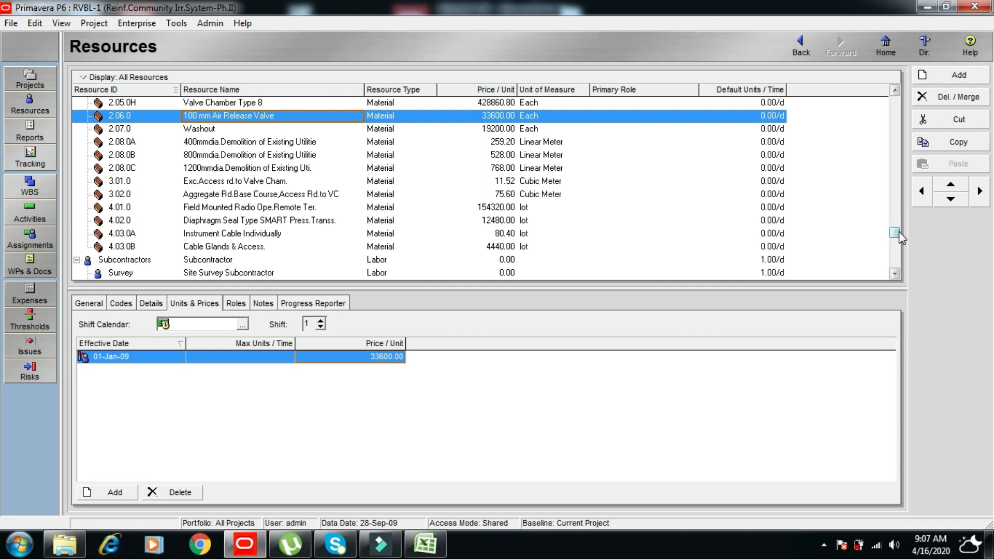
left_click(895, 91)
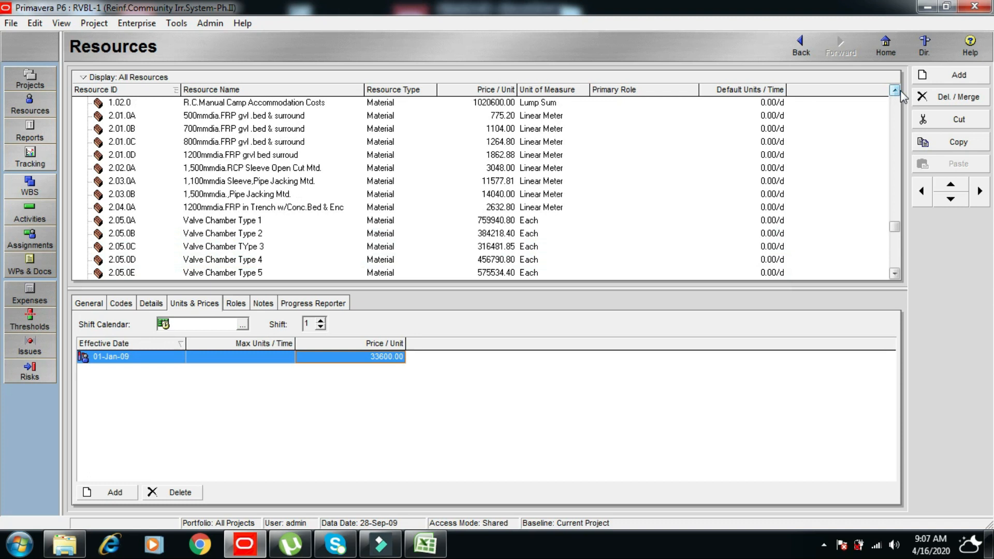
left_click(900, 91)
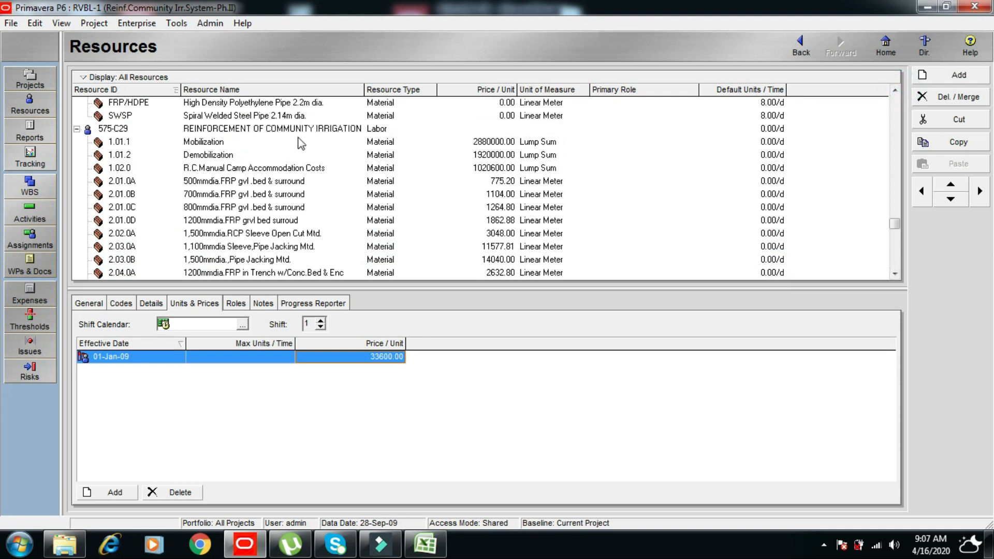
Return to the start of the project's activity list, then widen the Activity ID column and extend the table to show Total Float.
left_click(40, 222)
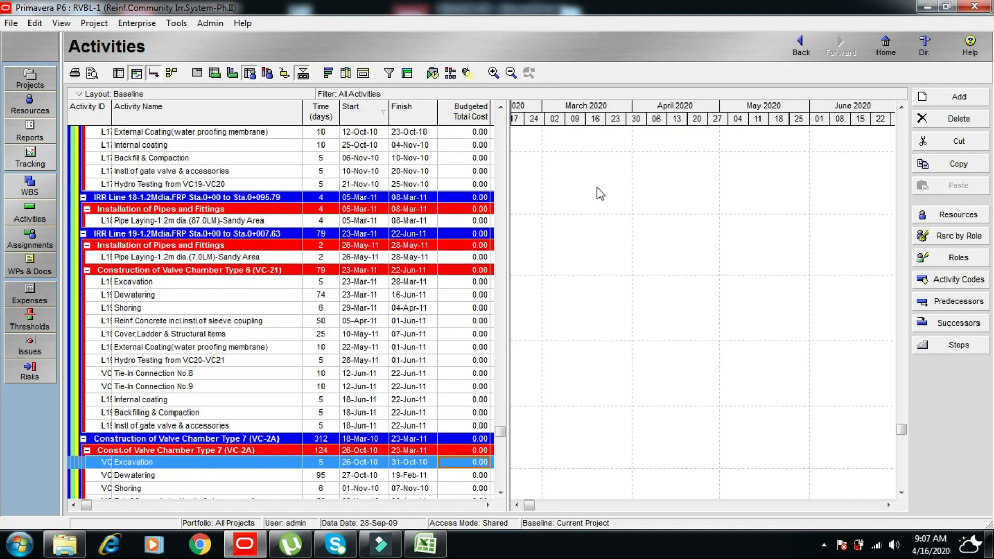
left_click_drag(502, 434, 514, 106)
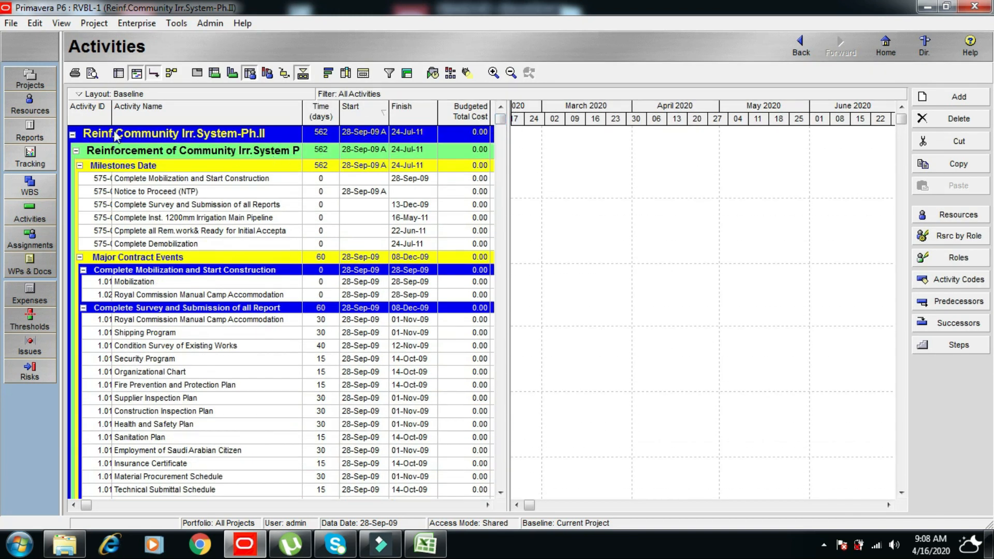
left_click_drag(110, 107, 130, 113)
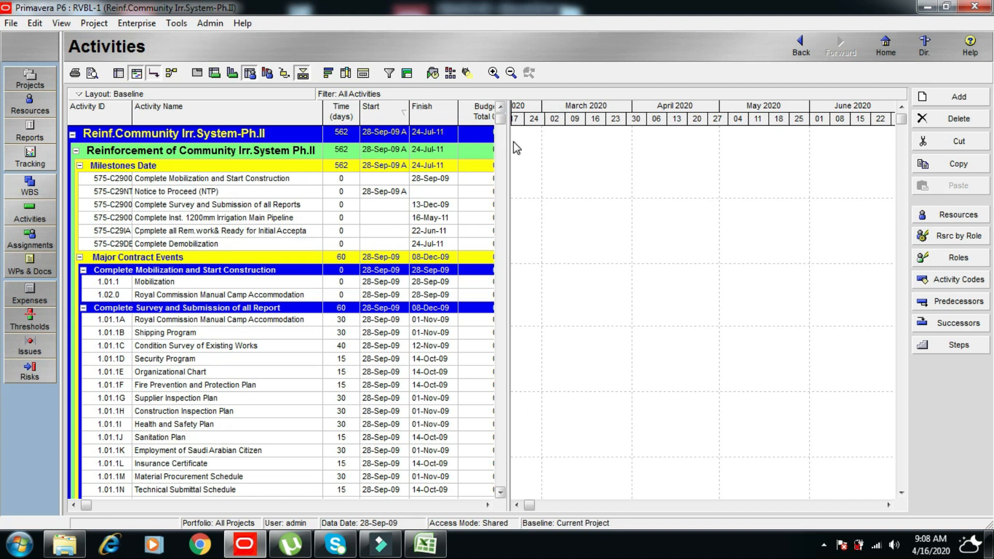
left_click_drag(508, 143, 570, 140)
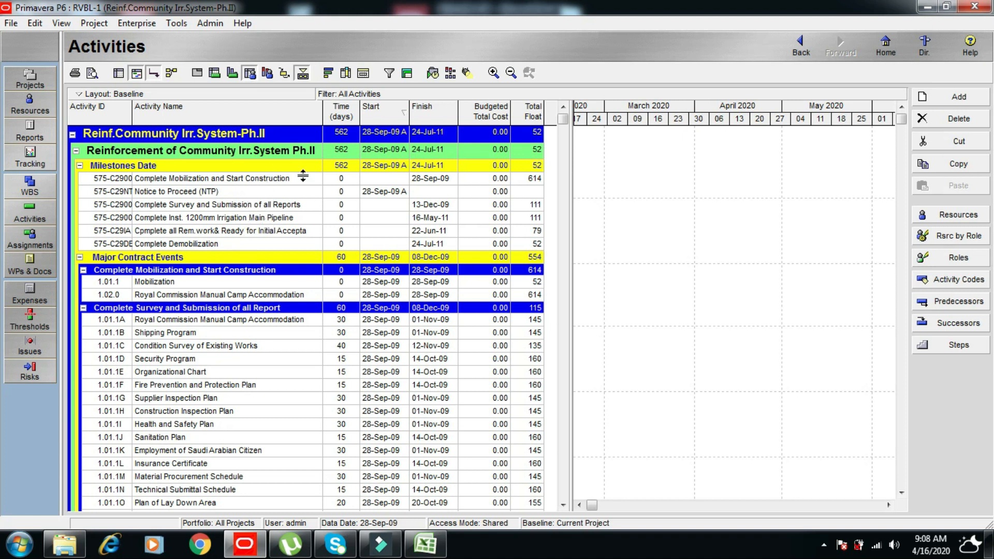
Show the activity details below the activity table and display the resource assignments of activity 1.01.1 Mobilization.
left_click(163, 285)
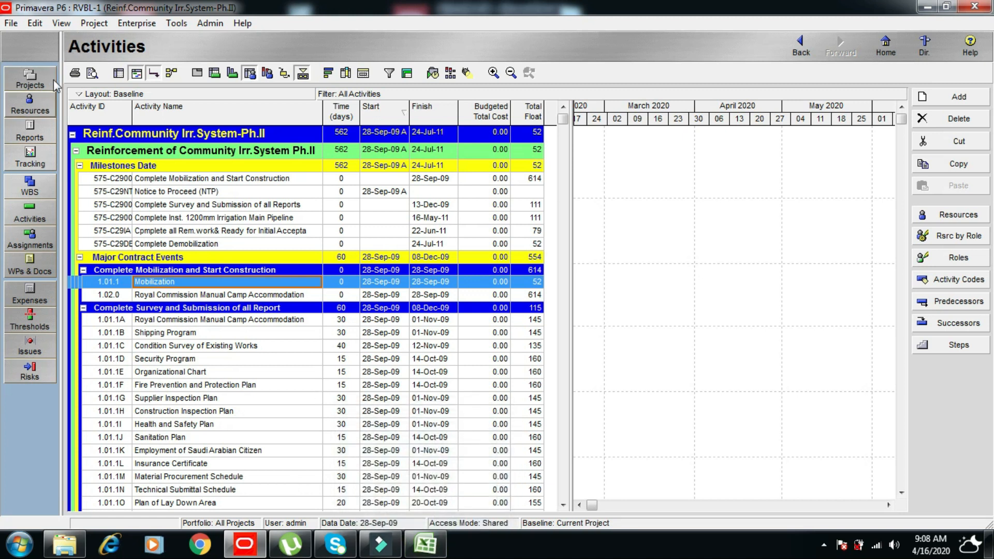
left_click(60, 23)
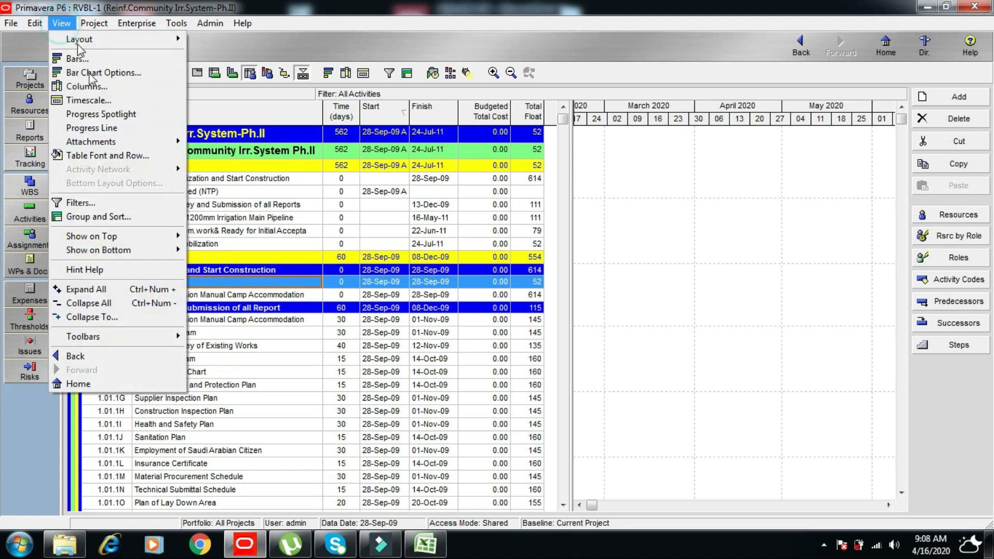
mouse_move(151, 251)
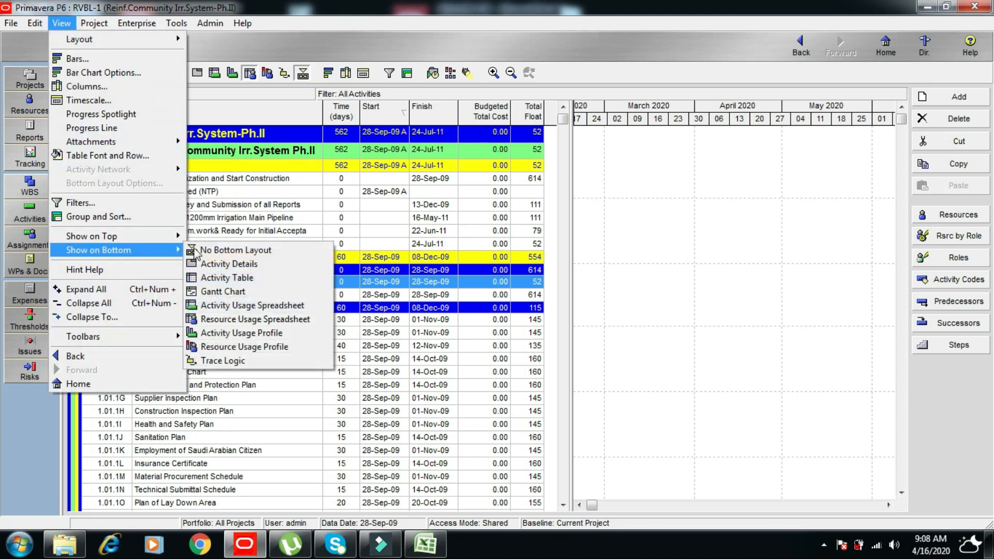
left_click(241, 265)
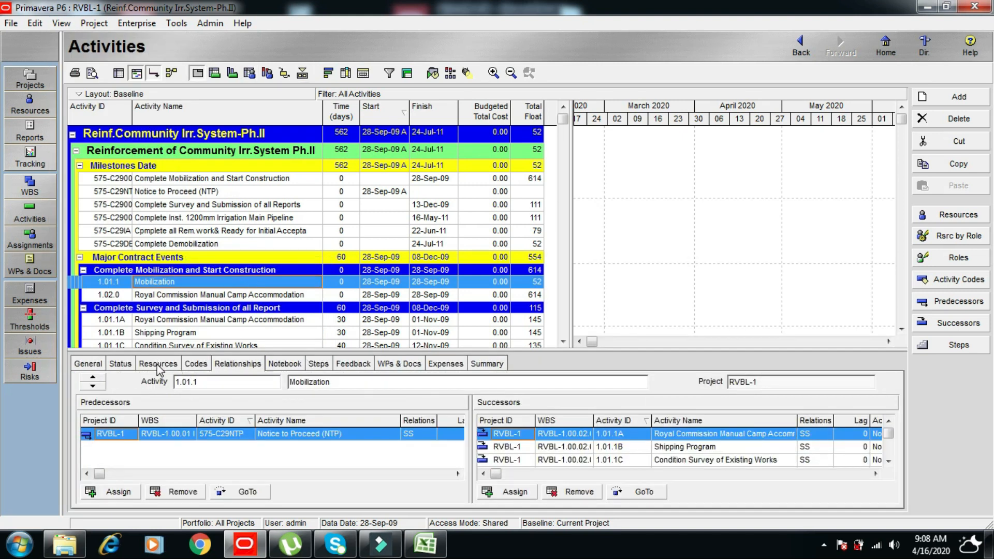
left_click(159, 365)
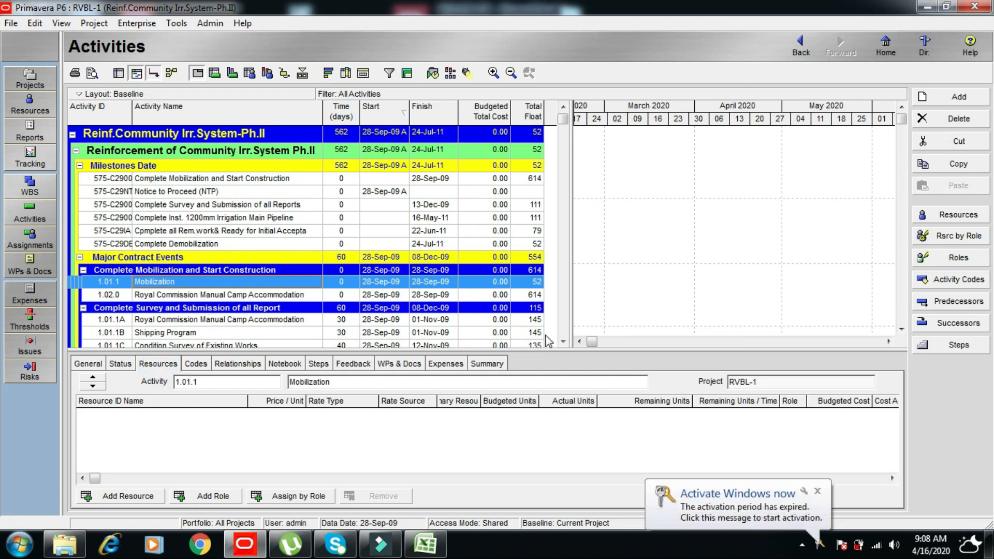
Assign the 575-C29 resource 1.01.1 Mobilization to activity 1.01.1 Mobilization and set its budgeted units to 1.
scroll(566, 340, "down", 3)
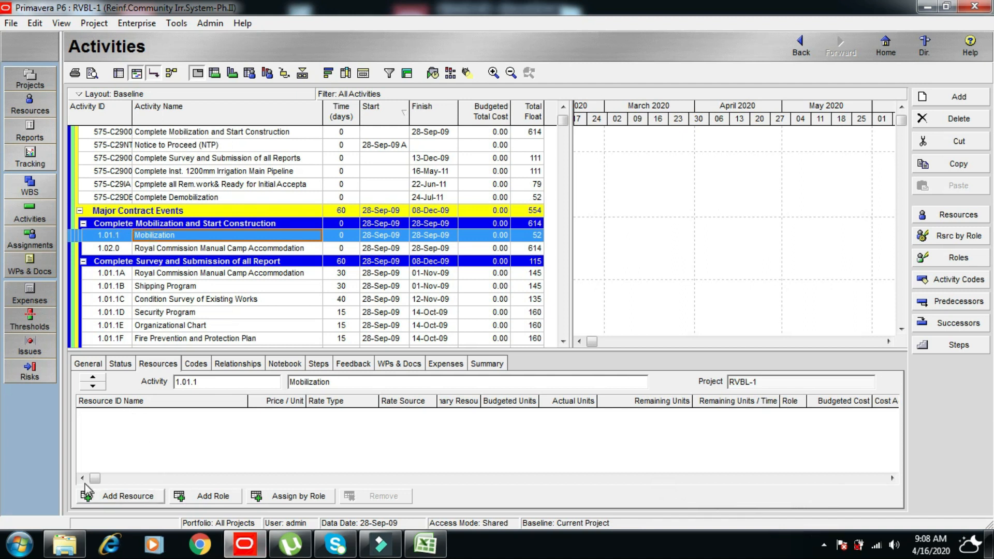
left_click(120, 496)
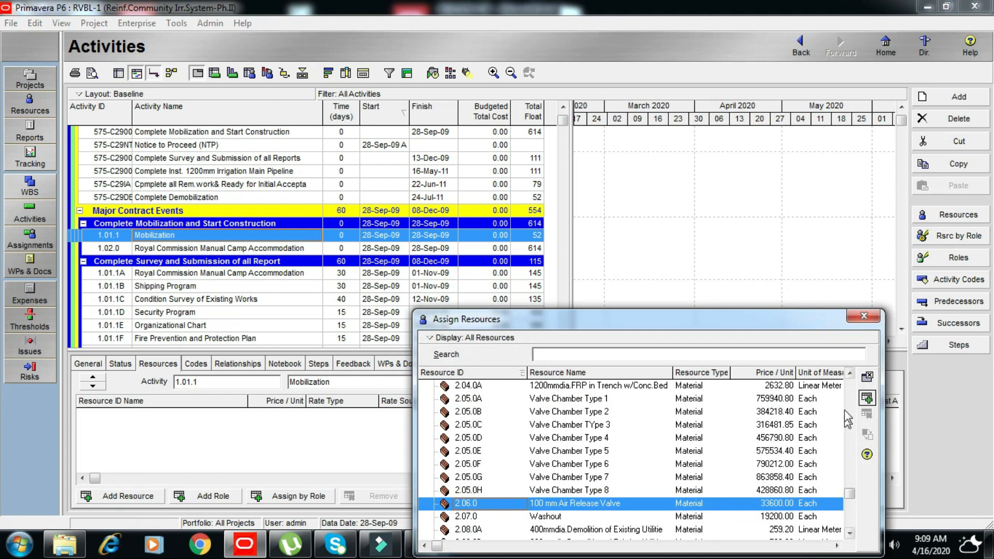
left_click(850, 374)
left_click(850, 374)
left_click(850, 374)
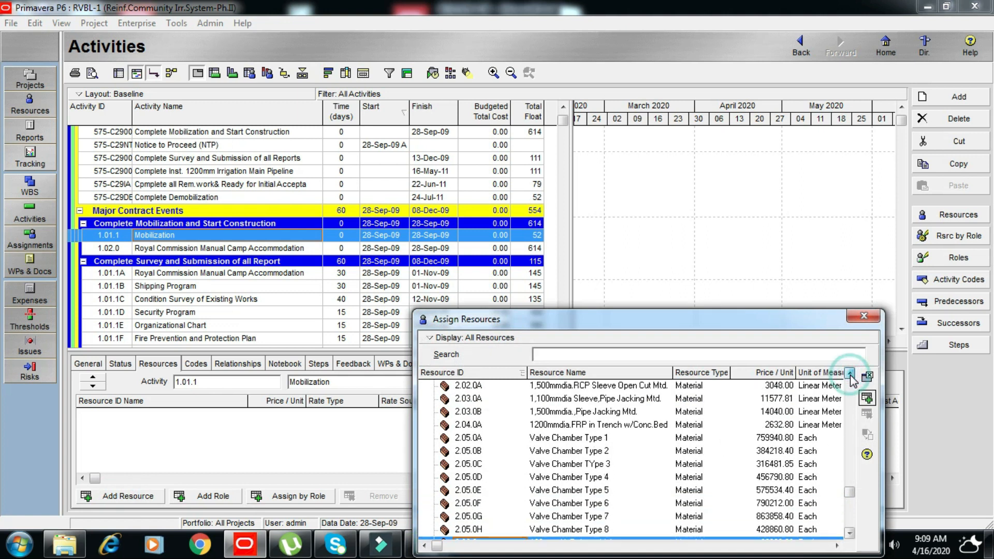
left_click(850, 374)
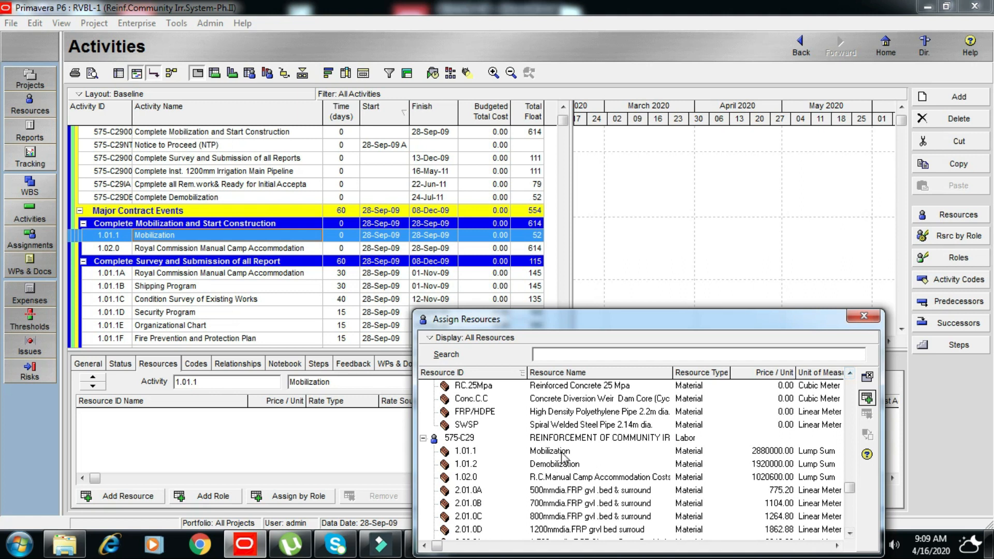
left_click(557, 456)
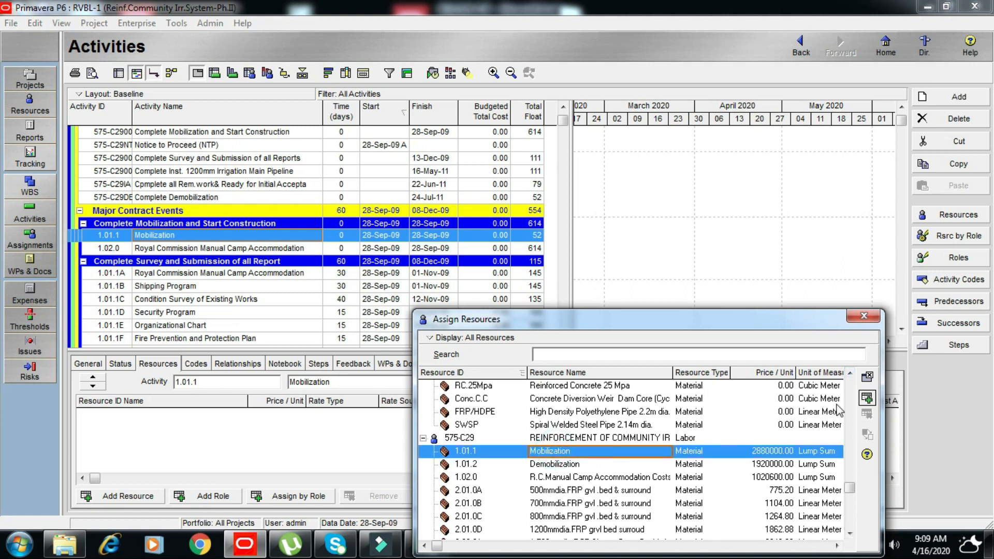
left_click(866, 399)
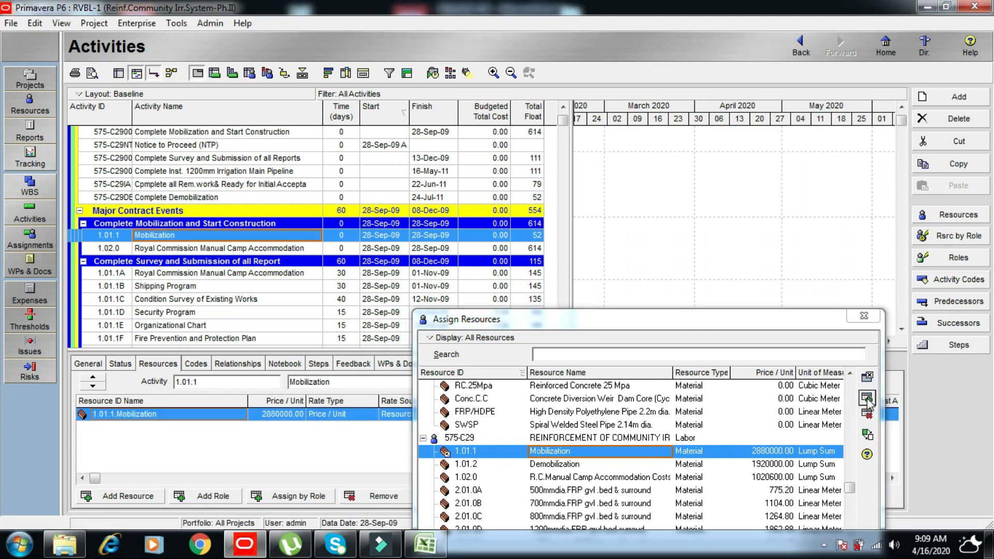
left_click(863, 317)
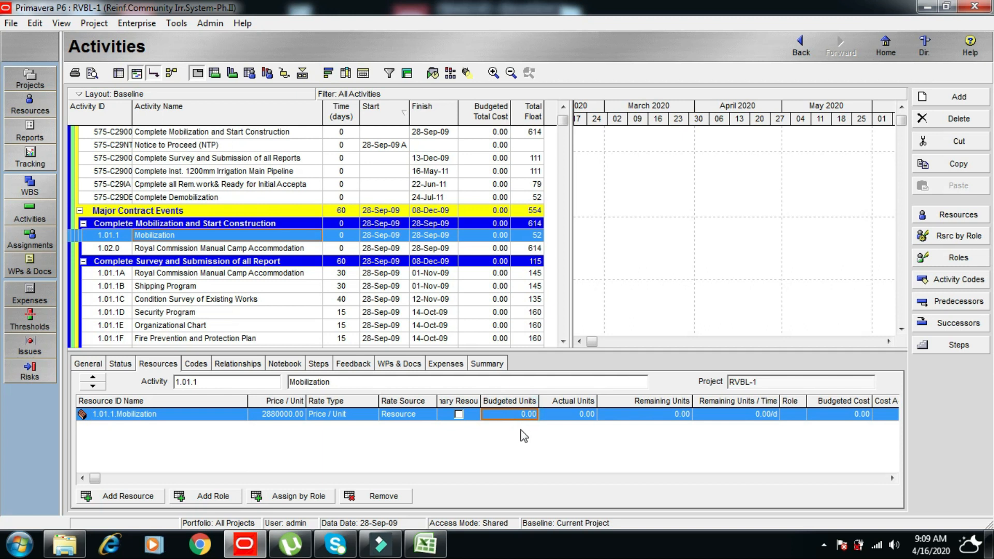
type("1")
left_click(365, 415)
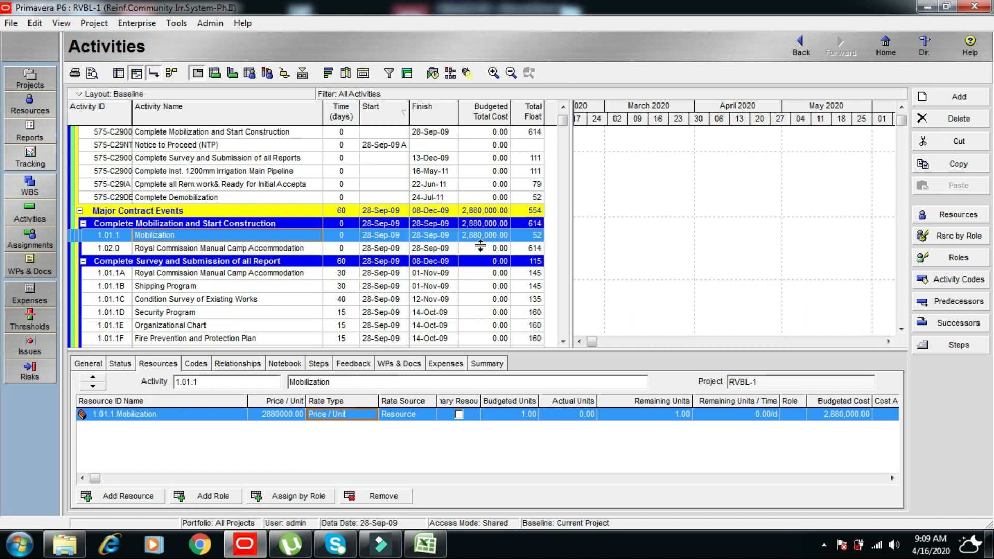
Assign the 575-C29 resource 1.02.0 R.C.Manual Camp Accommodation Costs to activity 1.02.0 Royal Commission Manual Camp Accommodation.
left_click(217, 248)
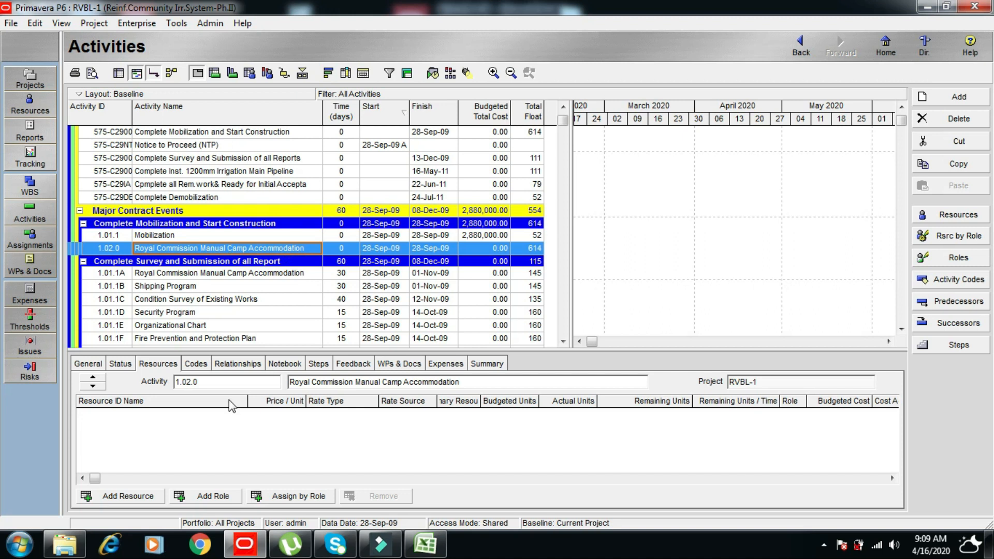
left_click(128, 496)
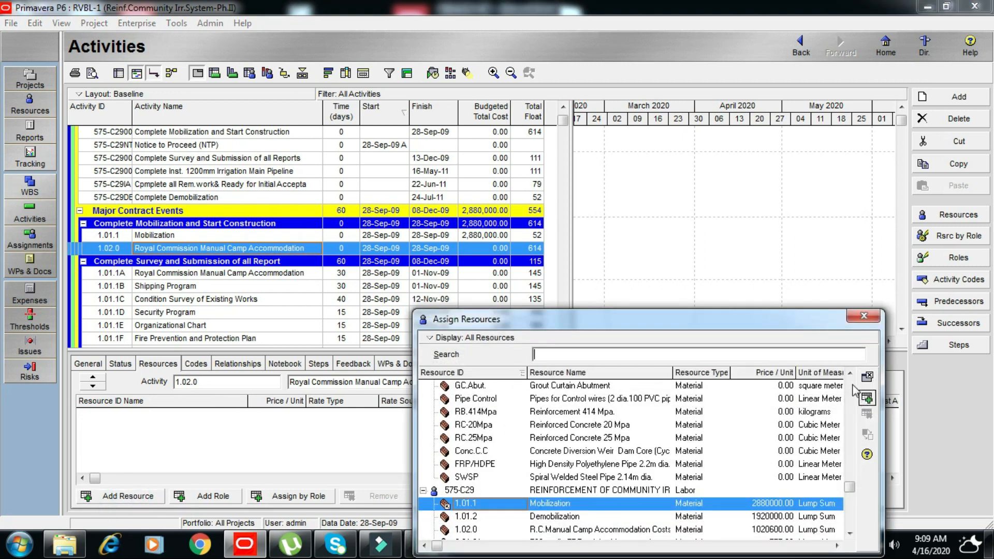
left_click(849, 373)
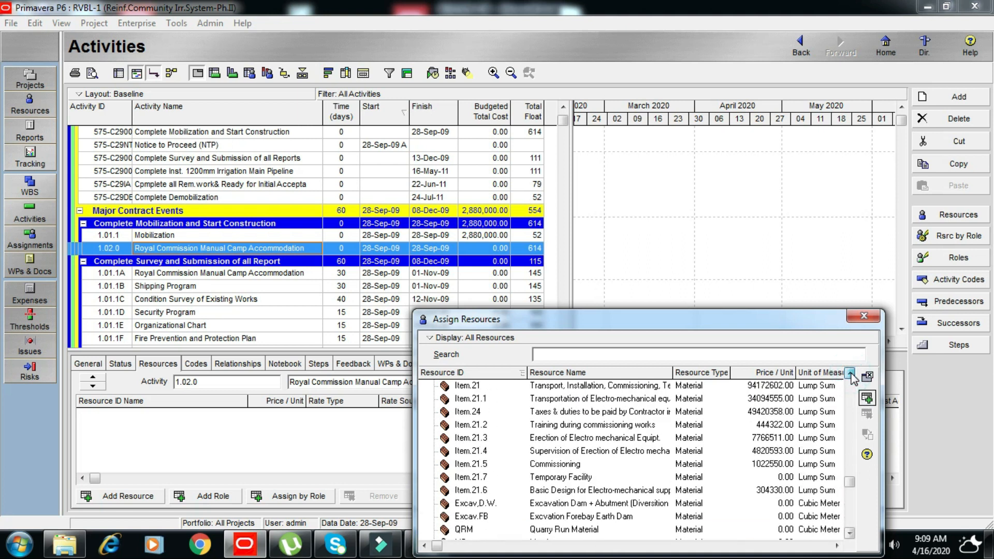
left_click(850, 373)
left_click(850, 373)
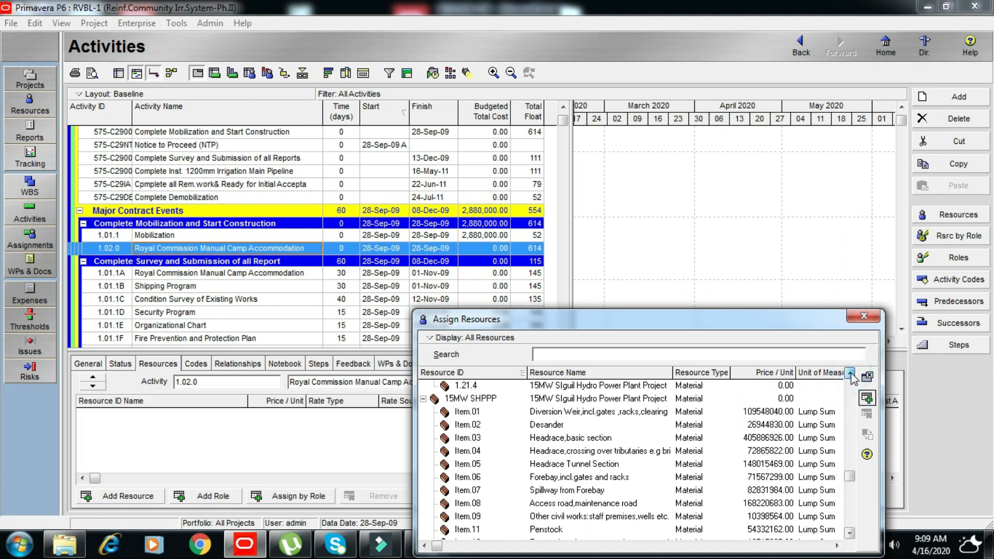
left_click(850, 533)
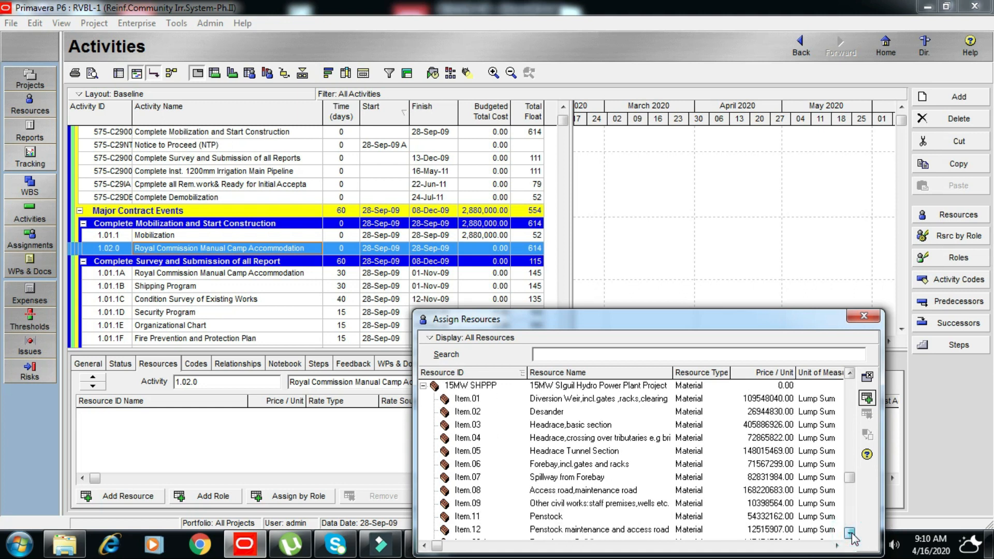
left_click(850, 534)
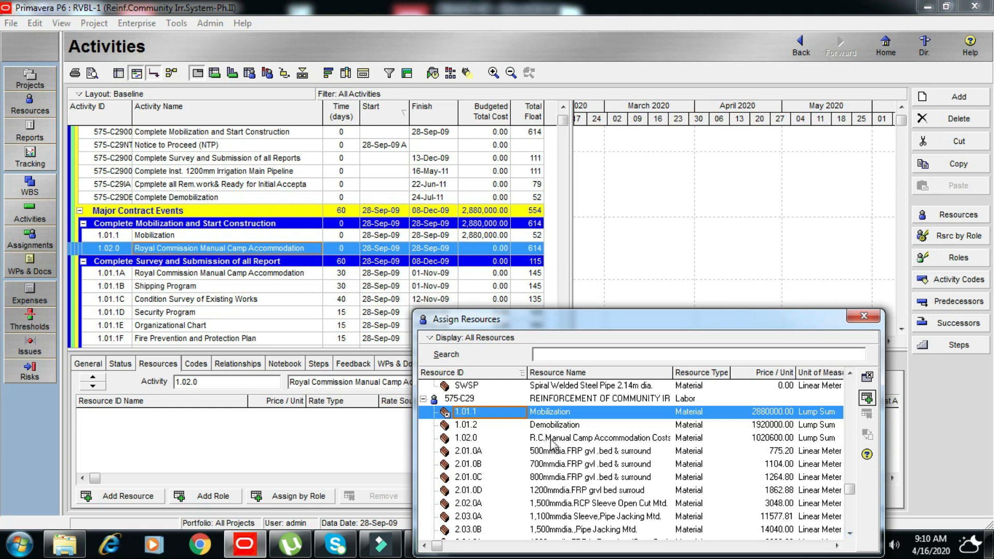
left_click(553, 439)
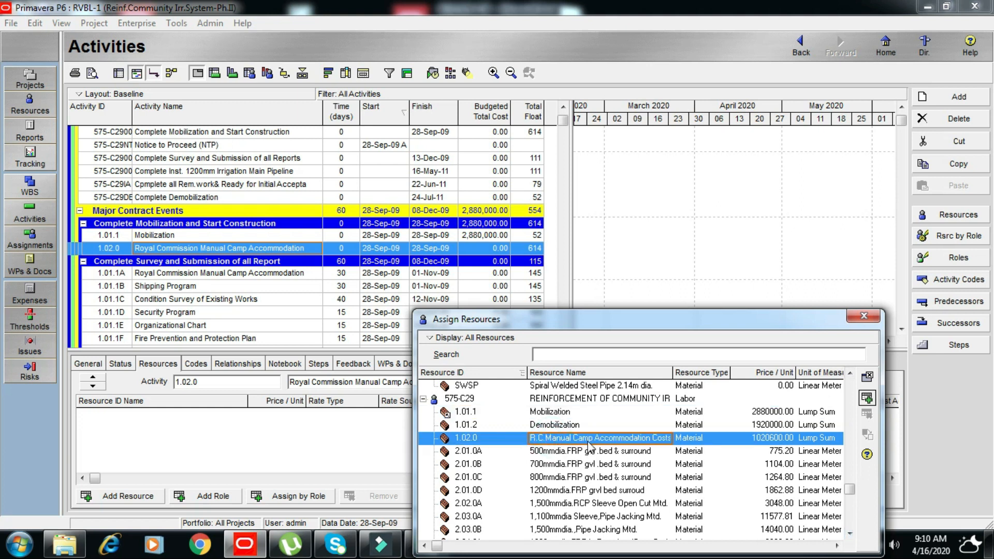
left_click(868, 398)
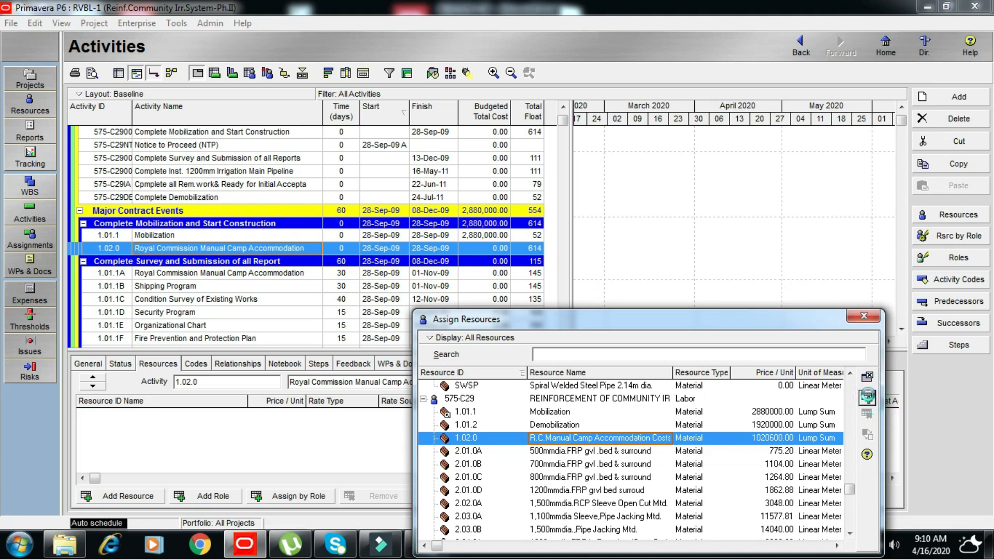
left_click(864, 315)
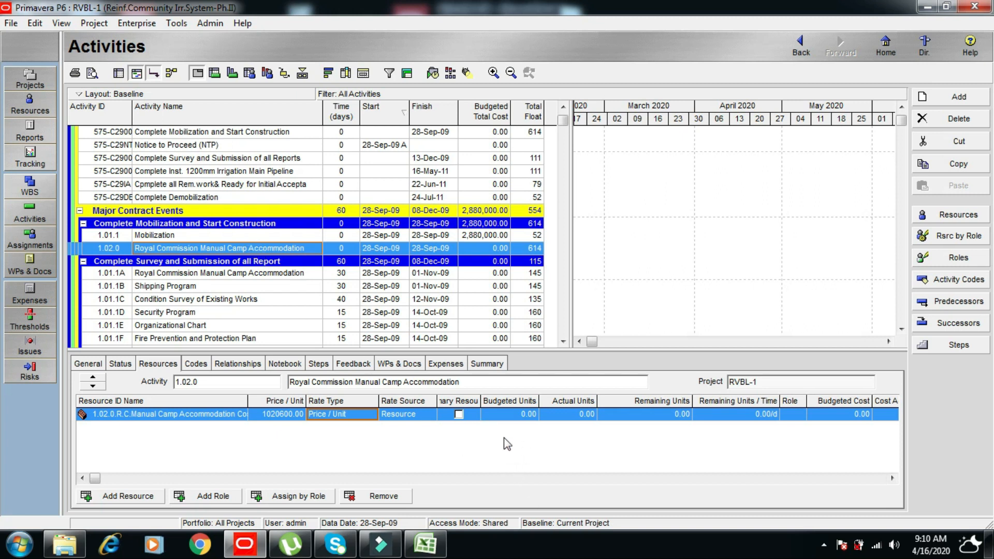
Set the budgeted units of the camp accommodation resource on activity 1.02.0 to 1.
left_click(522, 414)
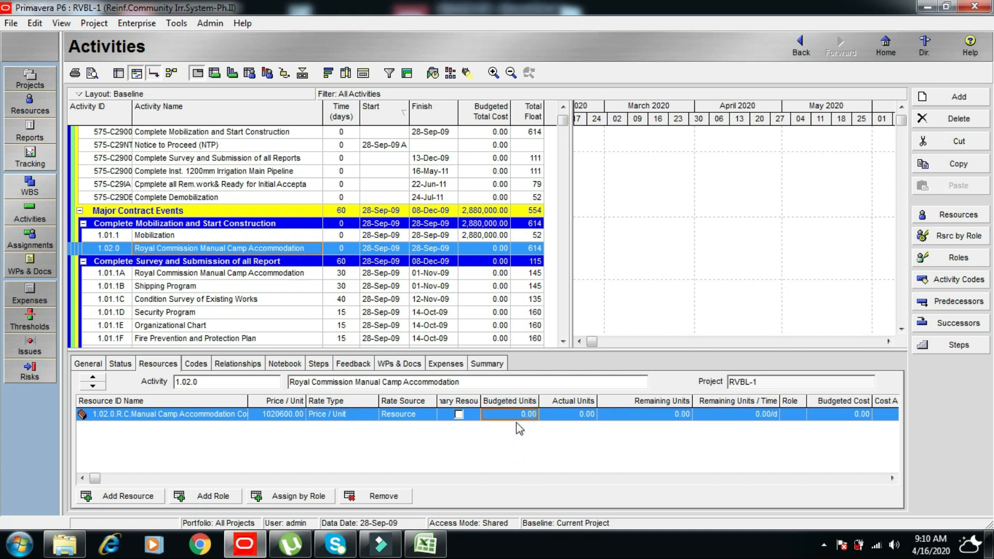
type("1")
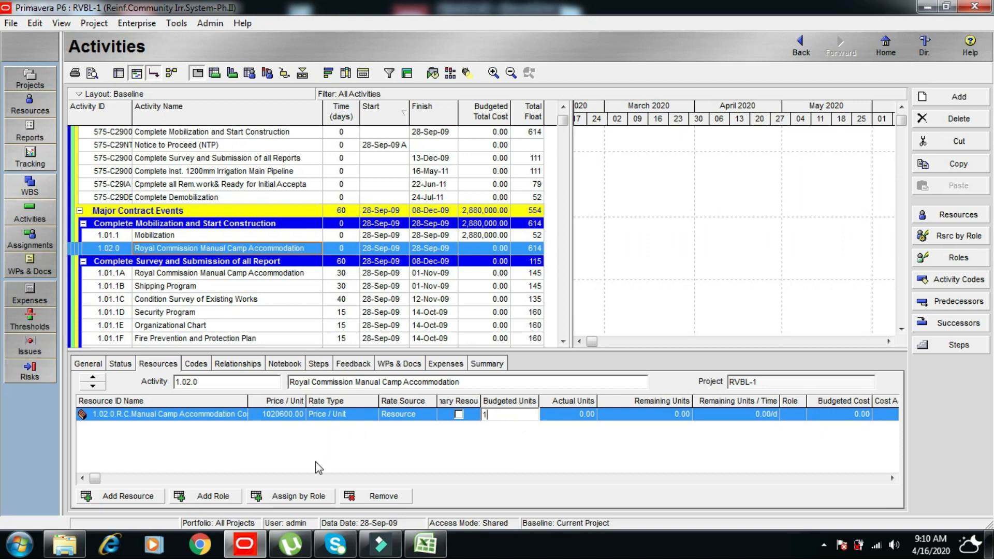
key("Return")
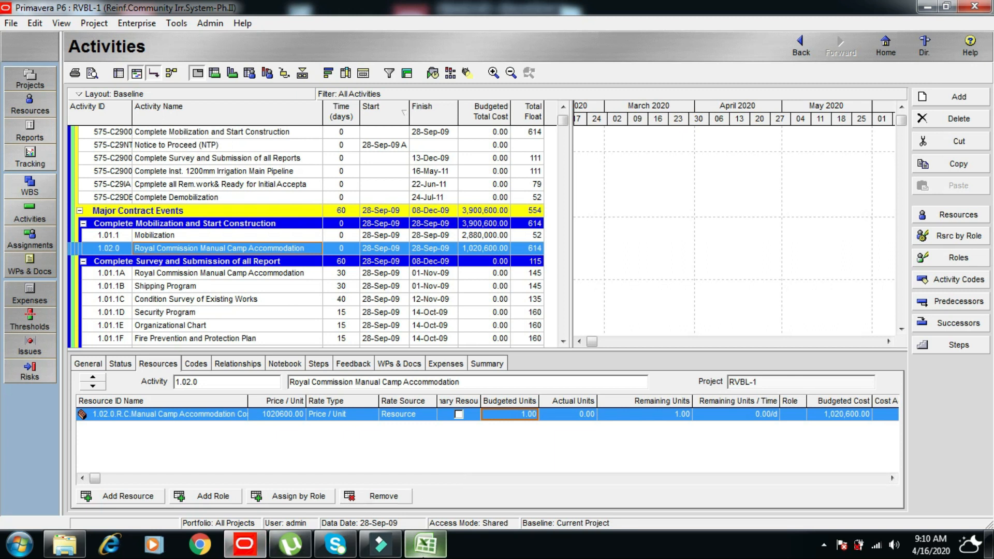
Check the unit price of pay item 1.02.0 R.C.Manual Camp Accom. in the Excel bill of quantities, then return to Primavera P6.
left_click(426, 545)
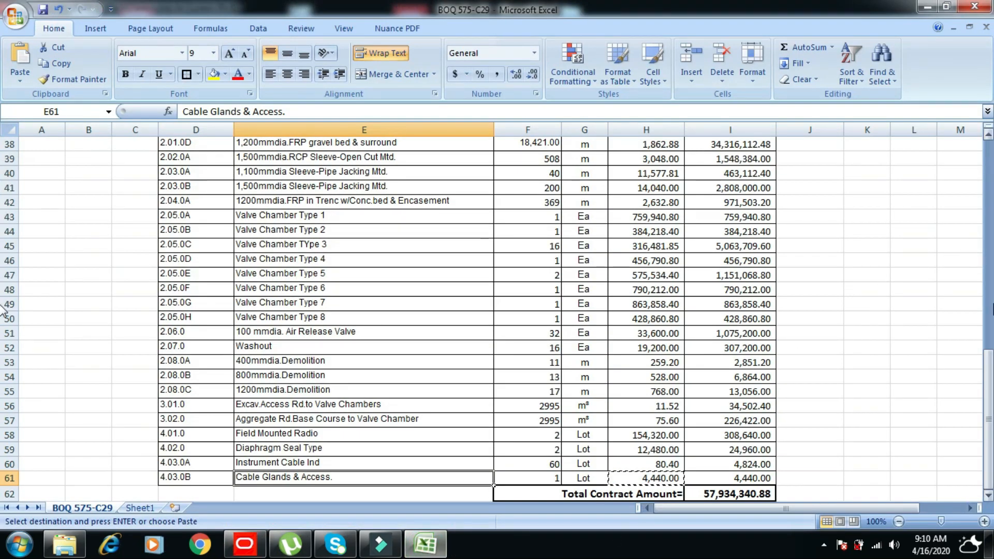
left_click_drag(990, 371, 990, 297)
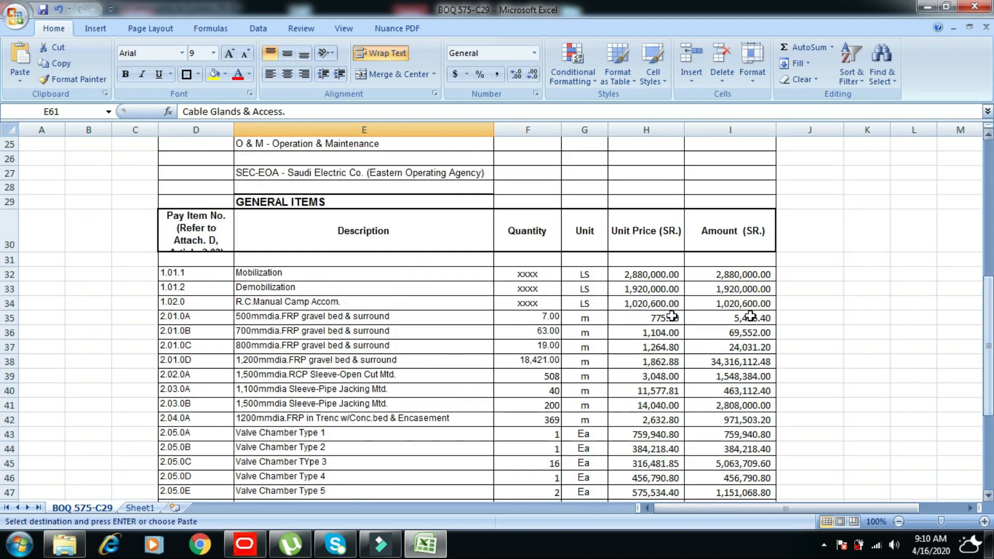
left_click(642, 307)
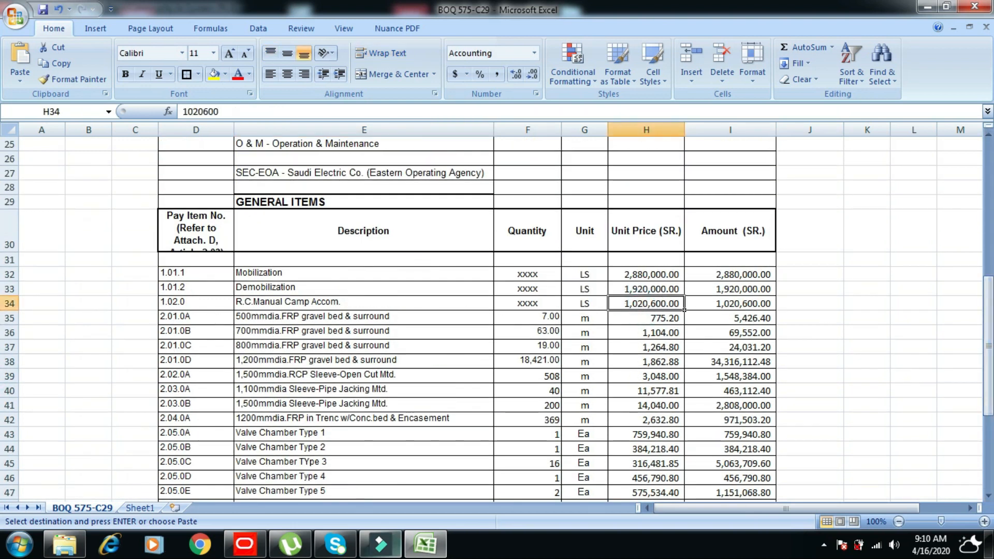
left_click(244, 543)
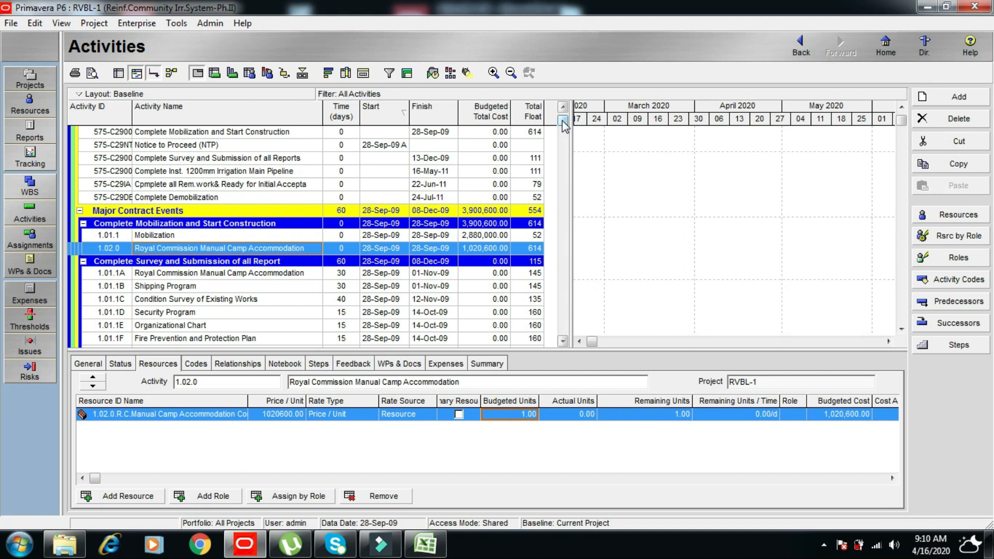
Assign the 575-C29 resource 1.01.2 Demobilization to activity 0100.1 Complete Demobilization at the end of the activity list.
scroll(562, 126, "up", 1)
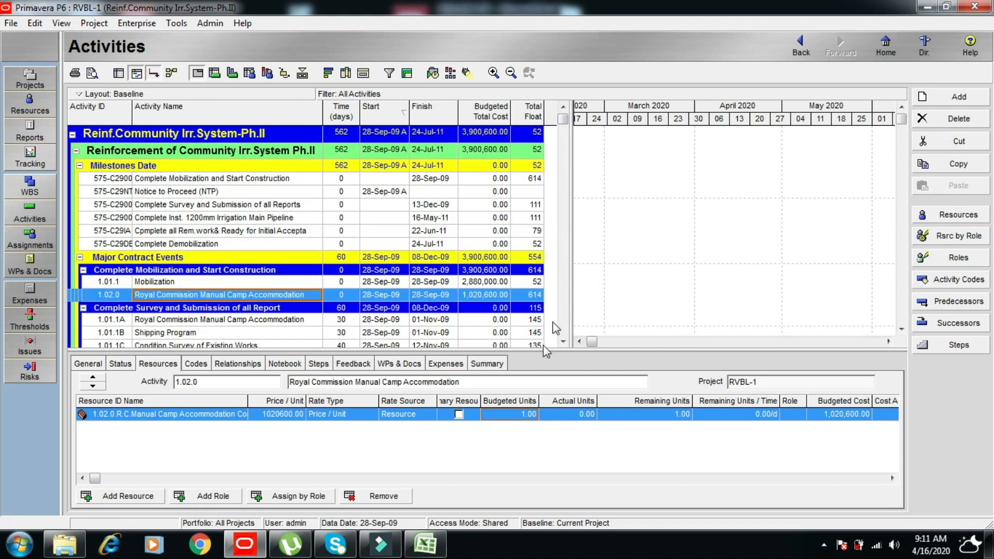
left_click_drag(563, 121, 567, 336)
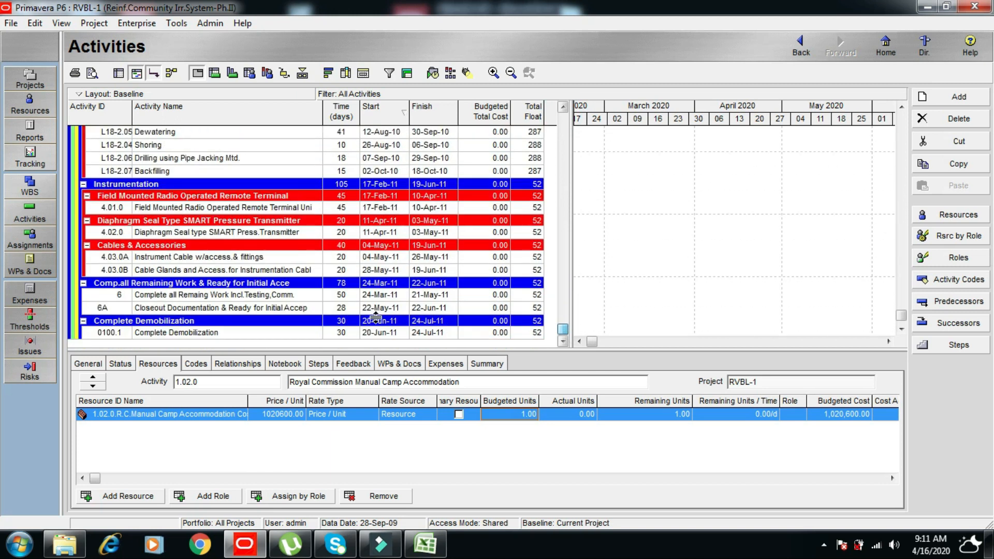
left_click(254, 332)
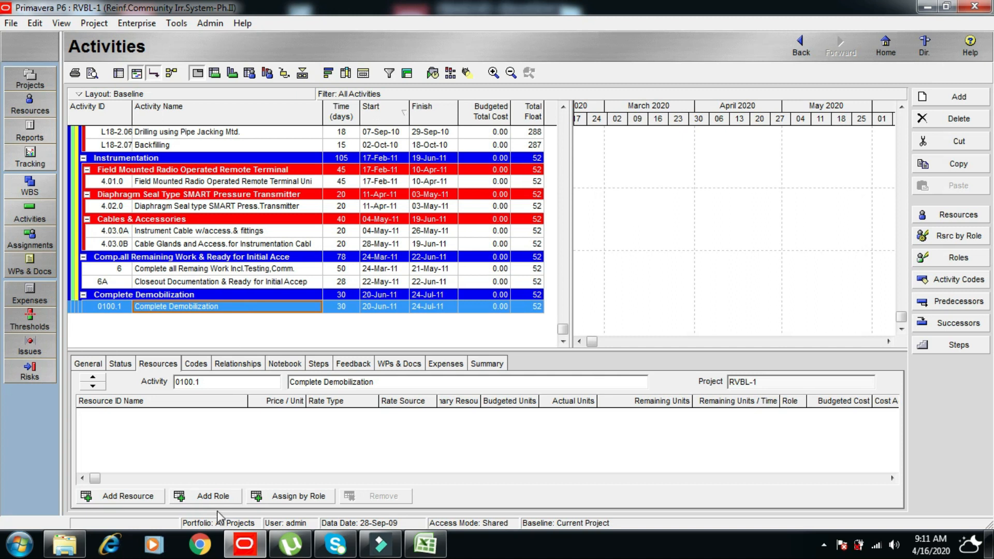
left_click(135, 499)
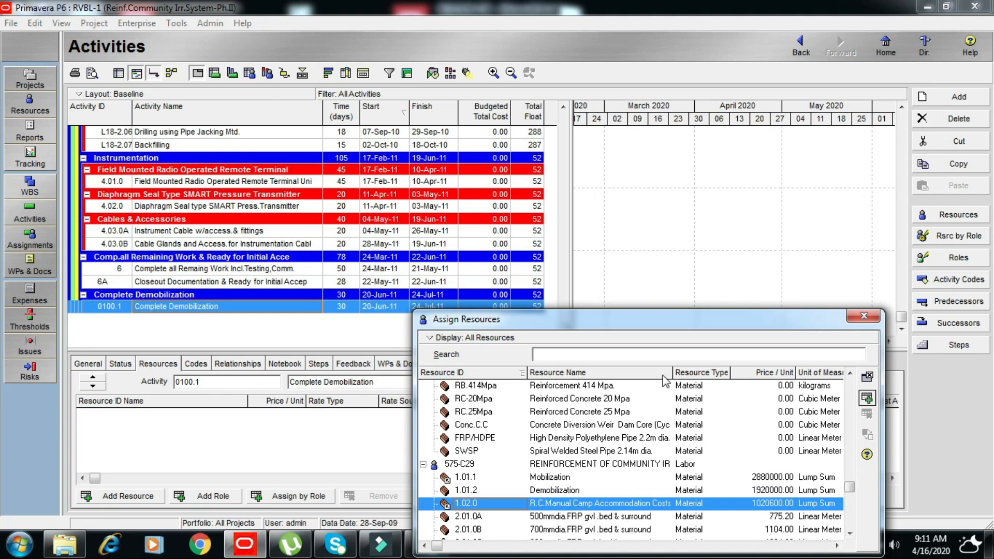
left_click_drag(534, 320, 524, 248)
left_click_drag(624, 187, 609, 93)
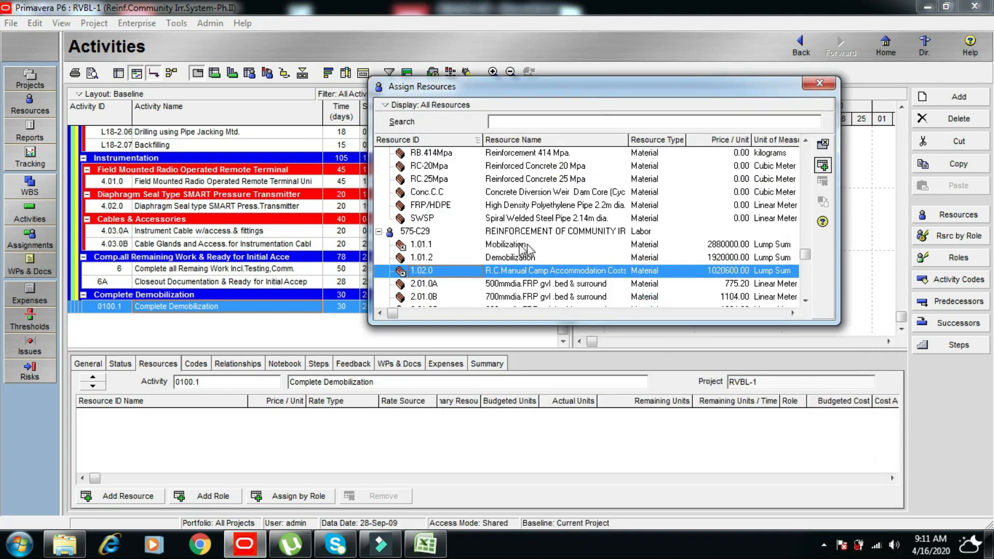
left_click(496, 249)
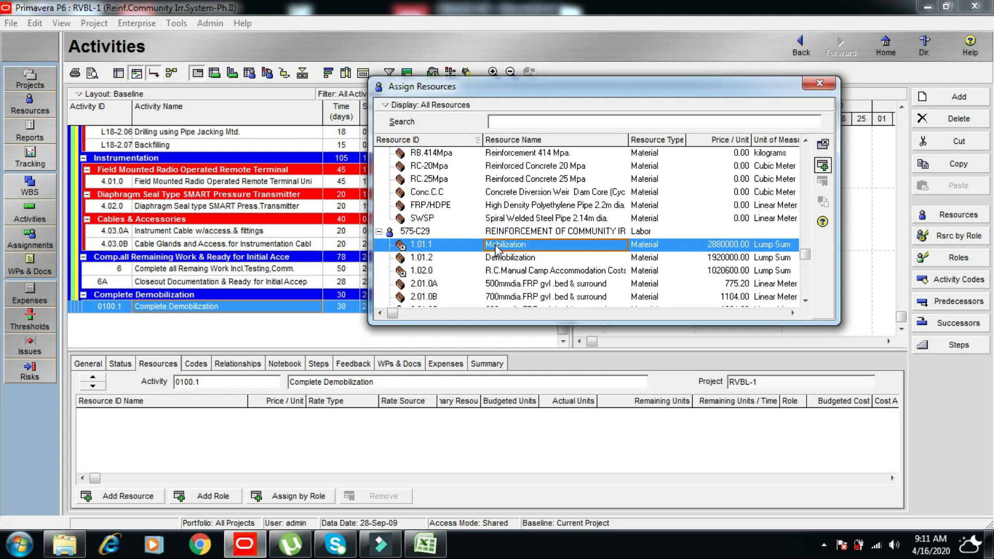
left_click(504, 259)
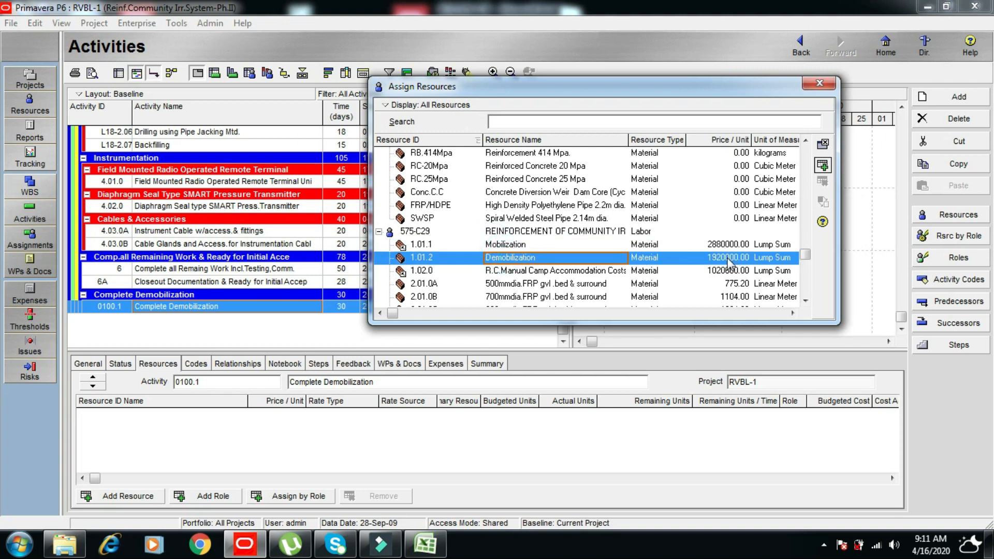
left_click(823, 165)
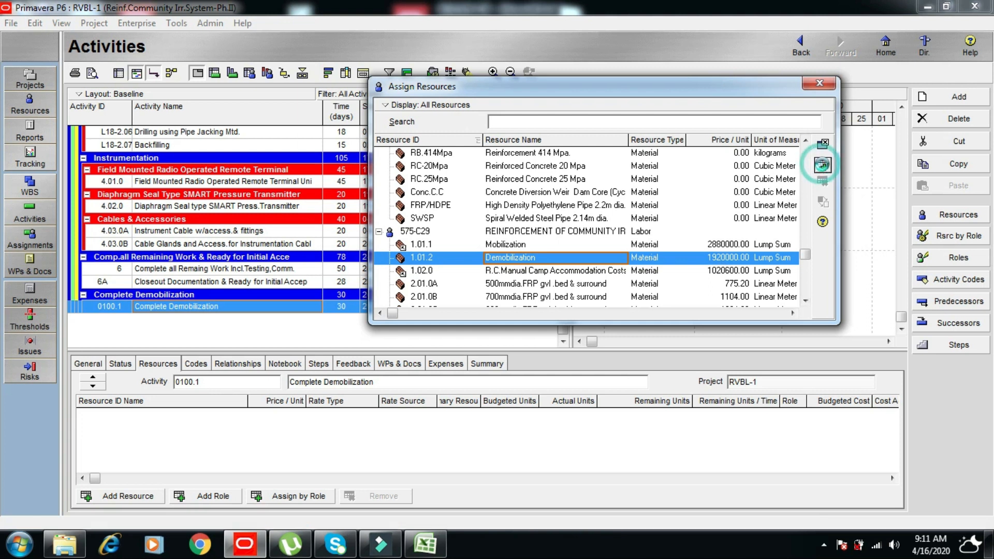
left_click(819, 82)
Set the budgeted units of the Demobilization resource on activity 0100.1 to 1 and review the project's budgeted total cost.
left_click(520, 414)
type("1")
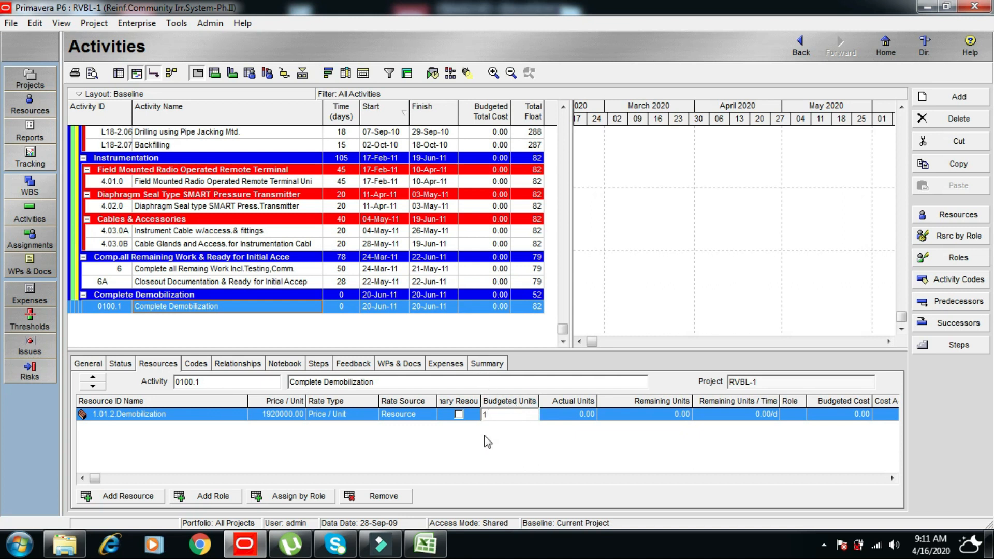
left_click(301, 307)
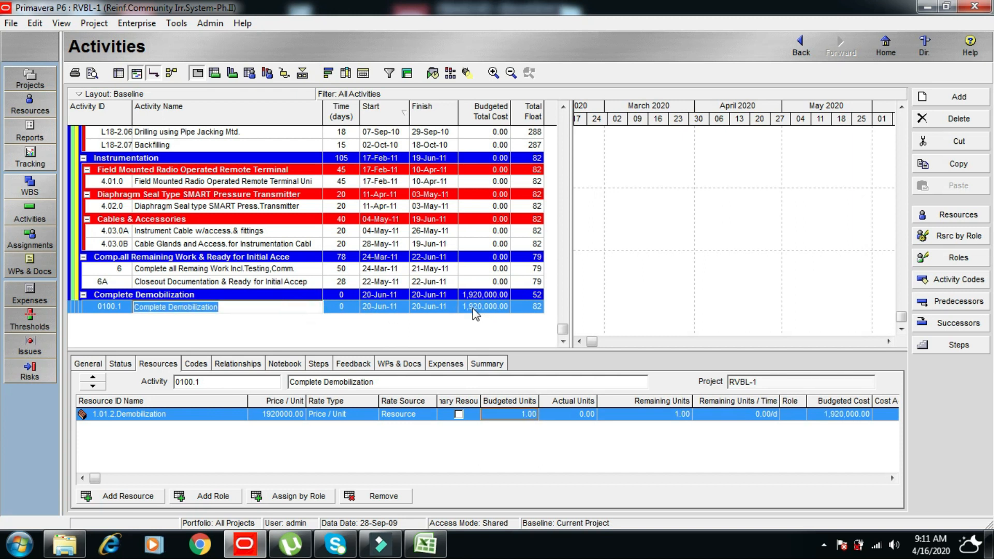
left_click_drag(563, 329, 570, 107)
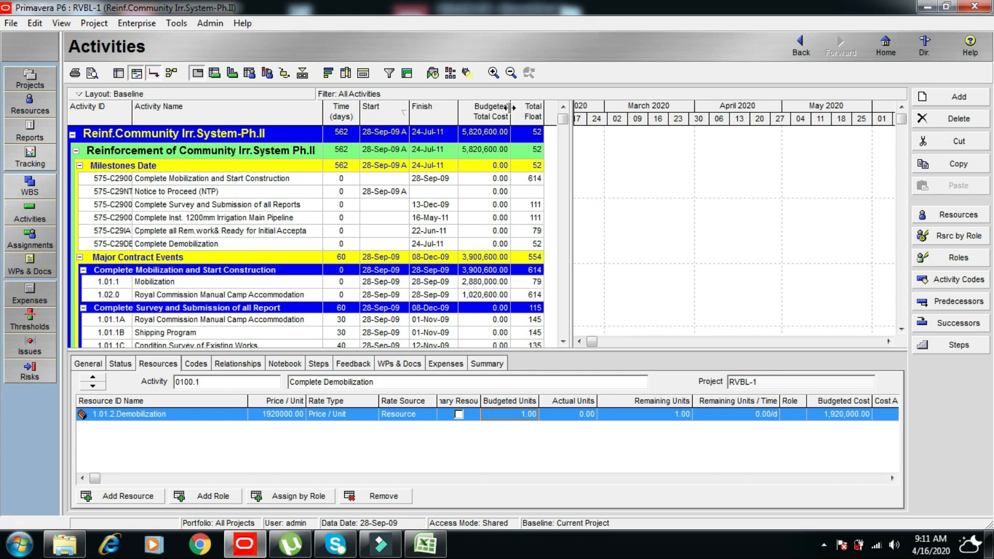
Widen the Budgeted Total Cost column and review the activities' budgeted costs down through the Installation of 1200mm dia.Irrigation Pipe section.
left_click_drag(513, 110, 523, 116)
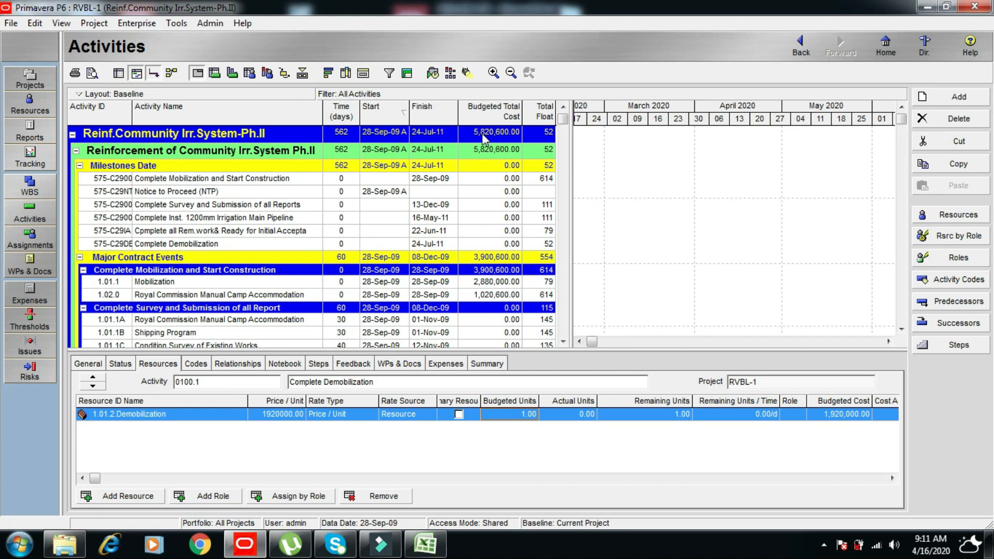
left_click(562, 119)
left_click_drag(562, 121, 564, 120)
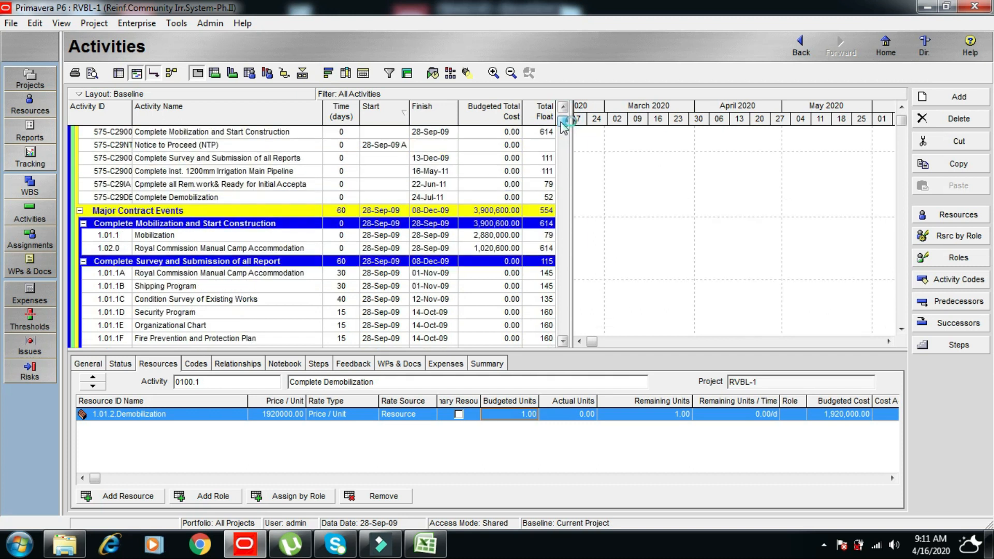
left_click(563, 342)
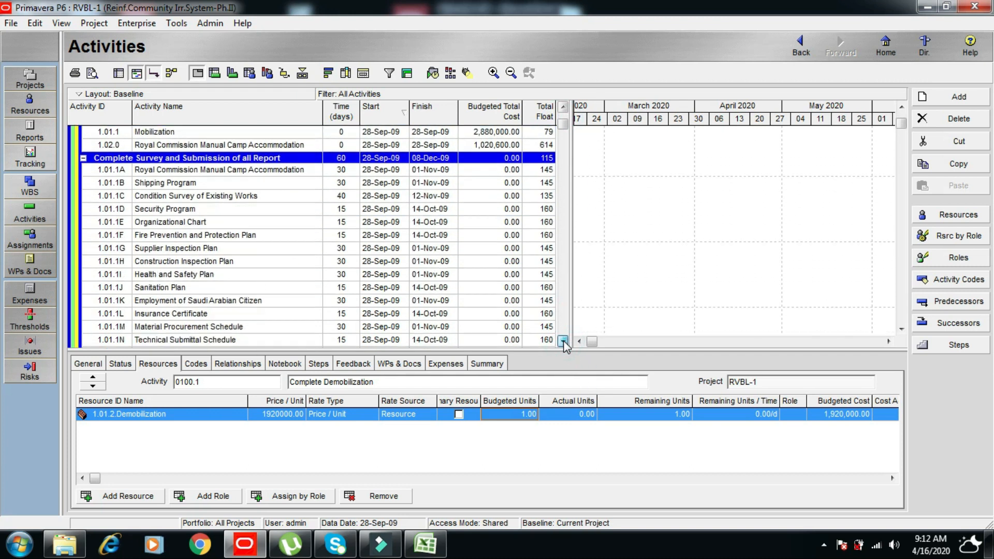
left_click(563, 108)
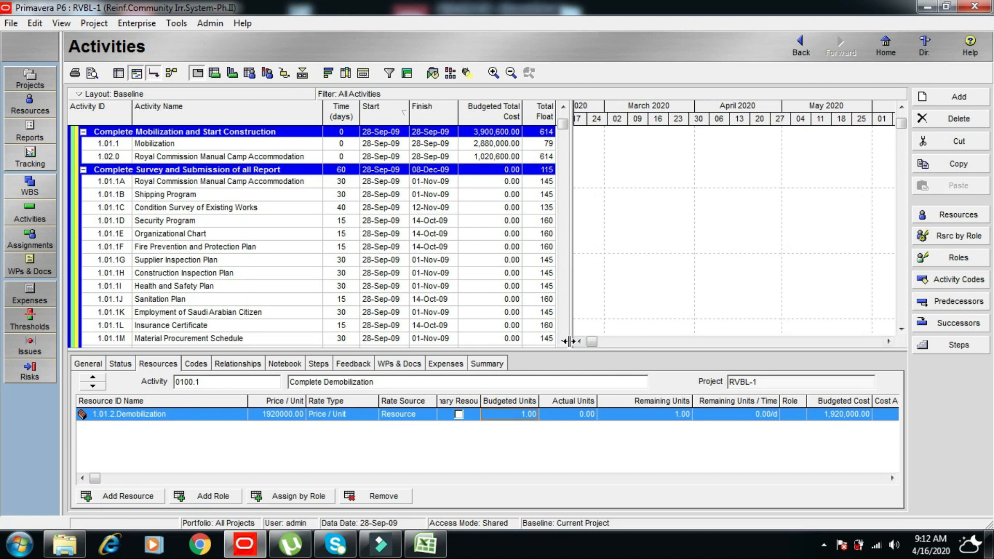
scroll(564, 343, "down", 2)
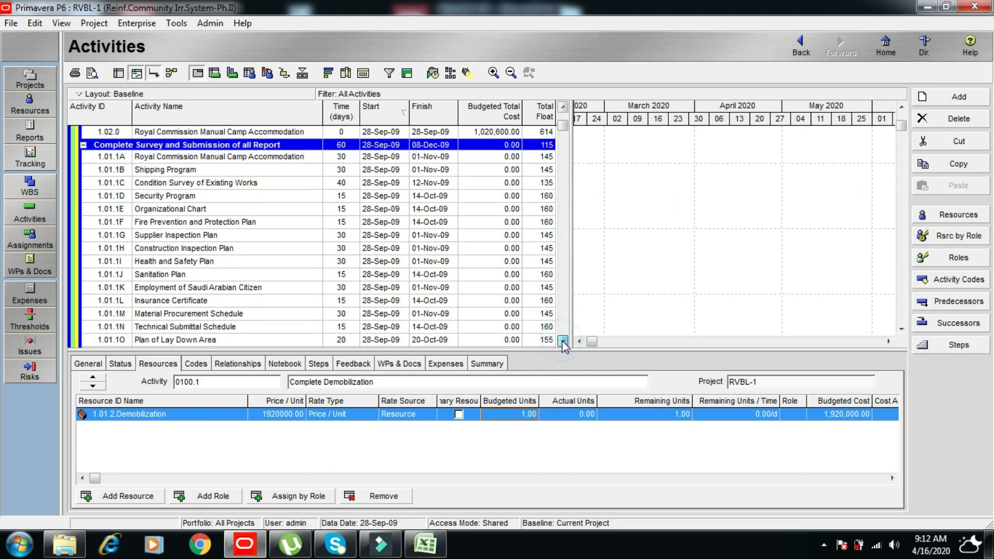
scroll(563, 344, "down", 3)
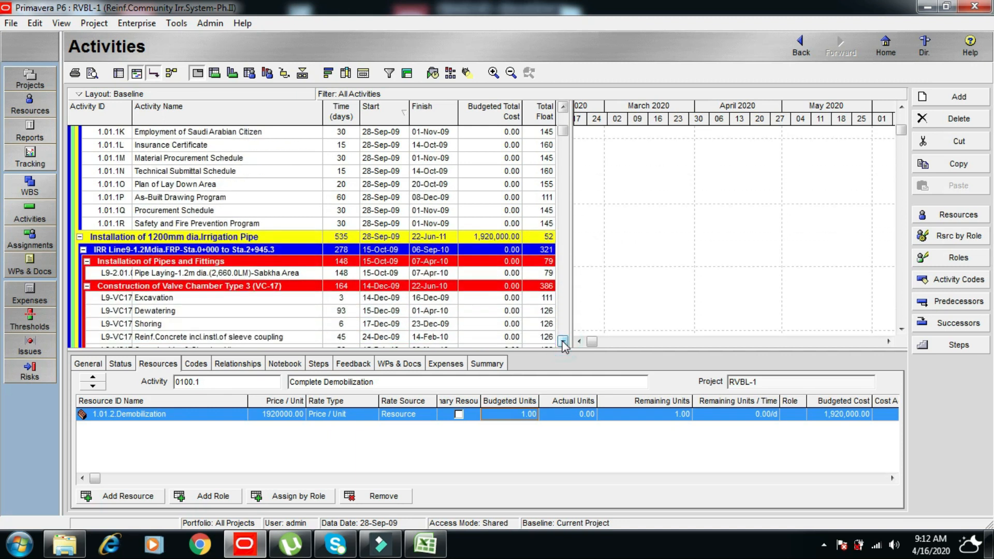
left_click(564, 344)
left_click(564, 344)
left_click(563, 343)
left_click(563, 344)
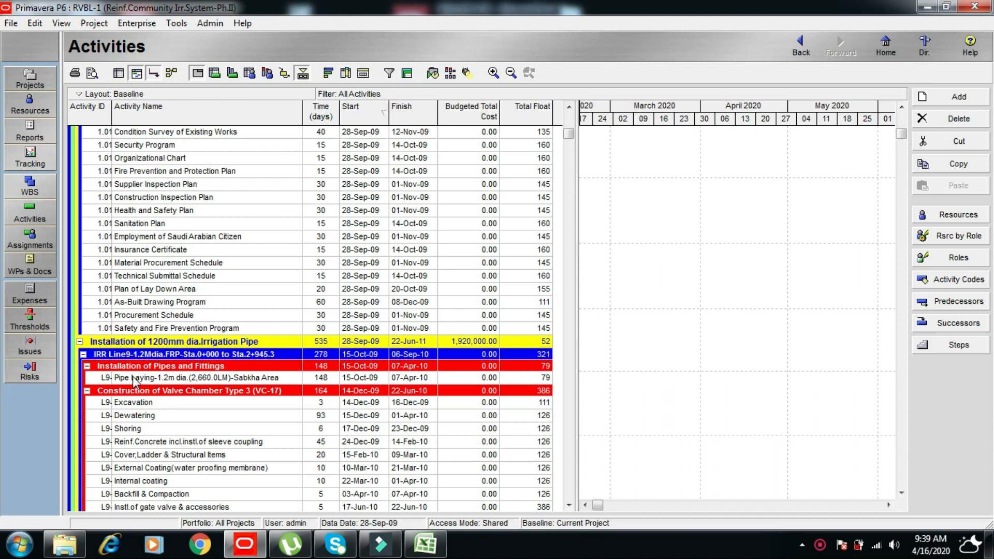
Check the quantity of pay item 2.01.0D in the Excel bill of quantities, then review the pipe laying activities in Primavera P6.
left_click(425, 544)
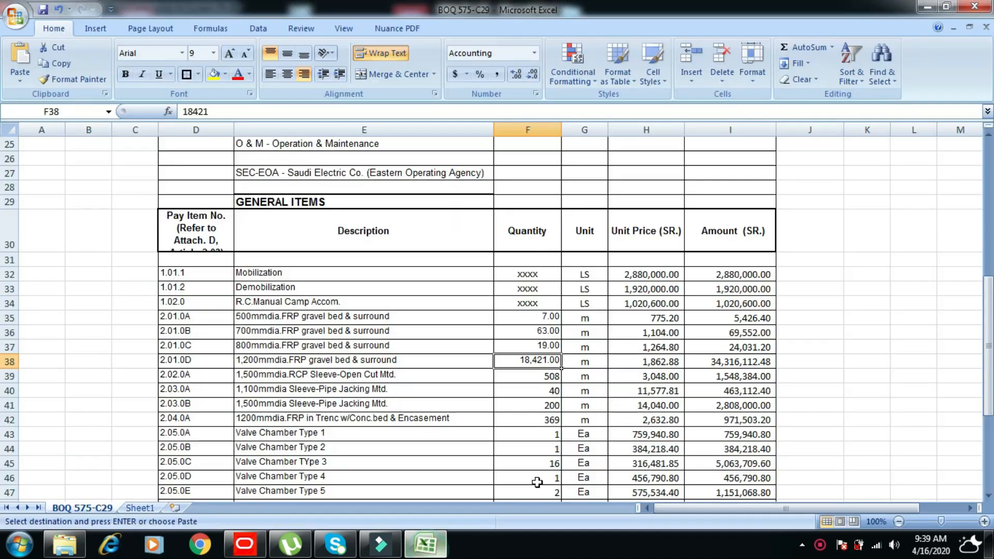
left_click(200, 361)
left_click(252, 363)
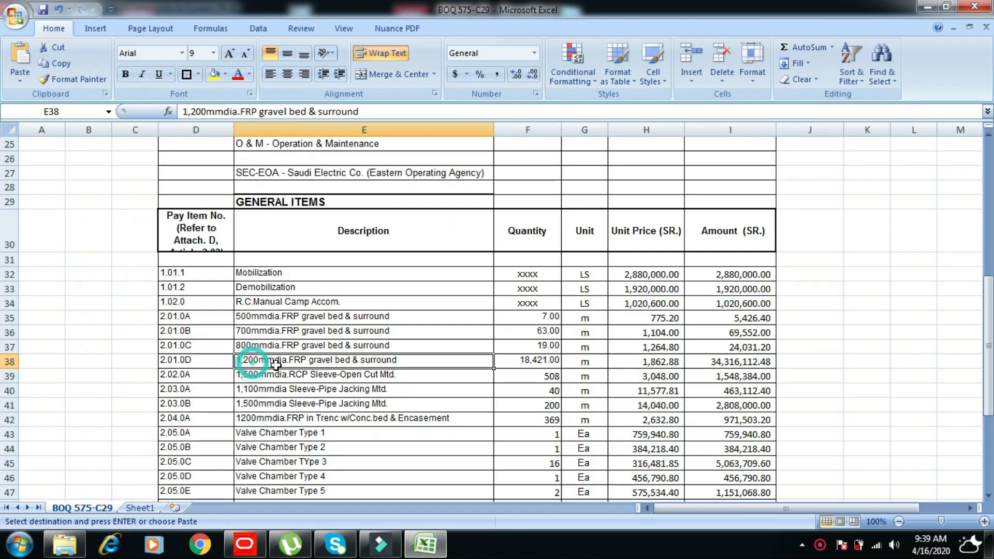
left_click(531, 366)
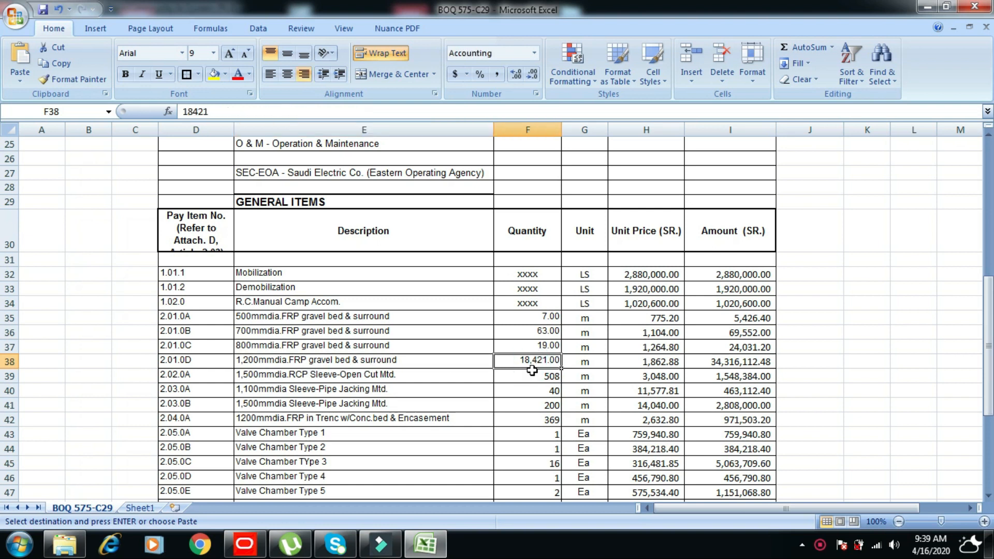
left_click(245, 544)
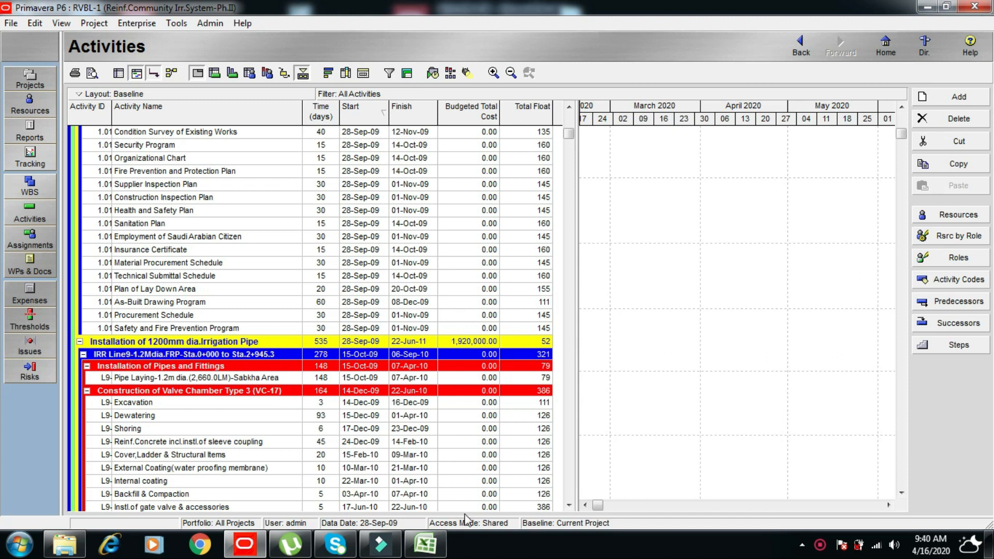
left_click(569, 506)
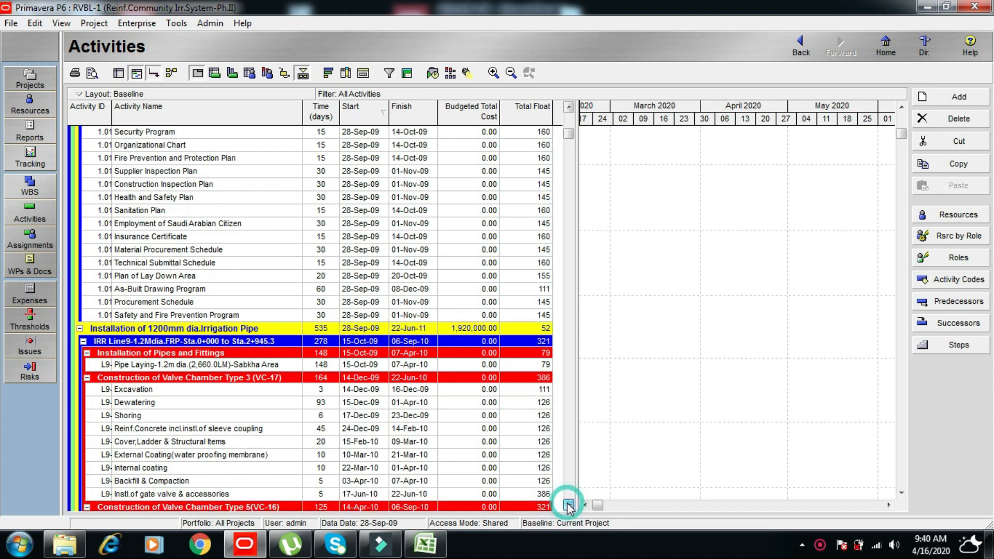
left_click(569, 506)
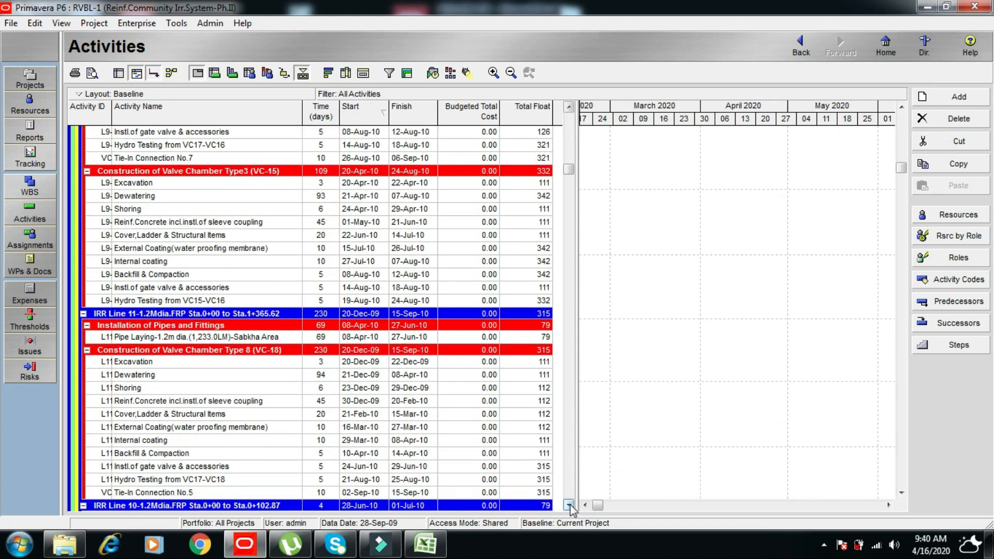
scroll(569, 505, "down", 3)
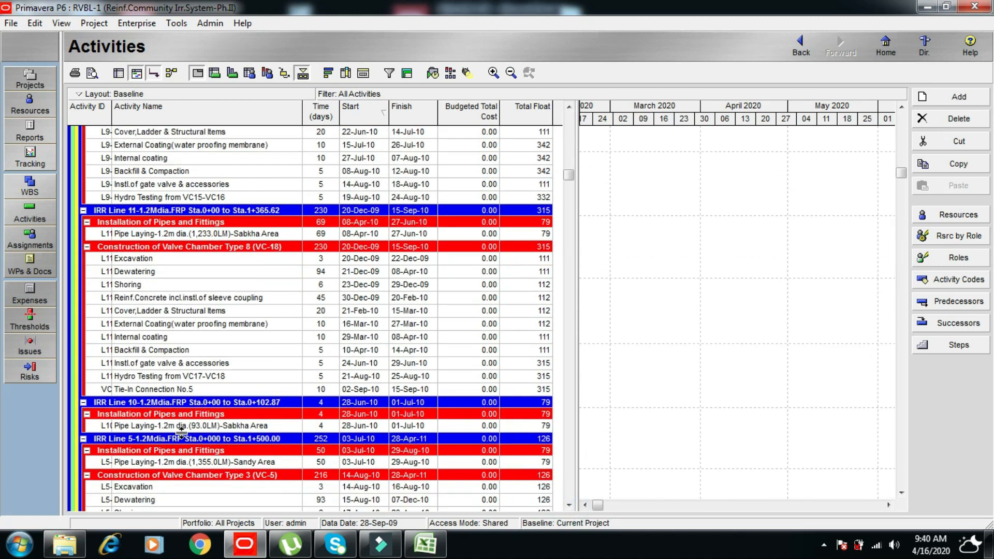
left_click_drag(569, 175, 571, 133)
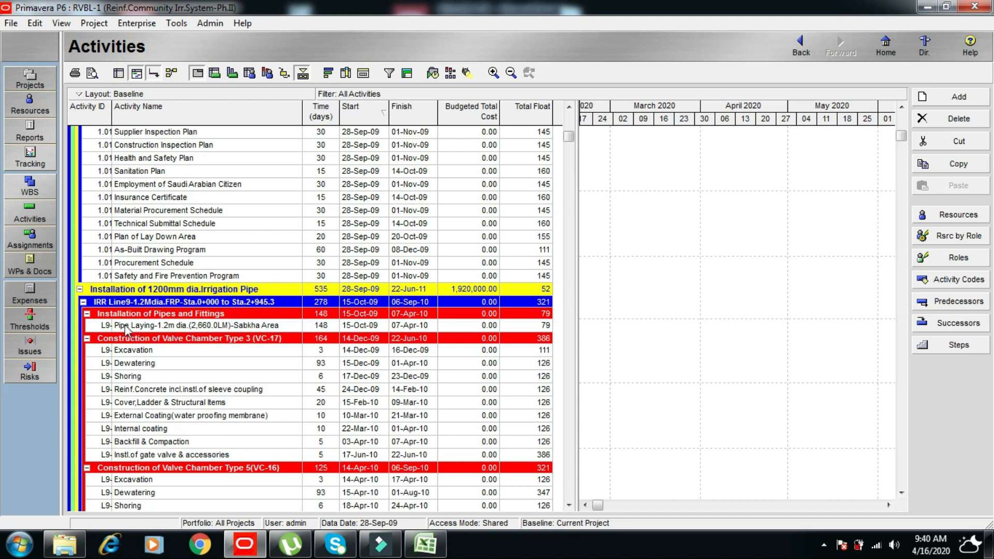
Create and apply a new activity filter where Activity Name contains "Pipe Laying-1.2m", replacing the activities shown in the layout.
left_click(389, 74)
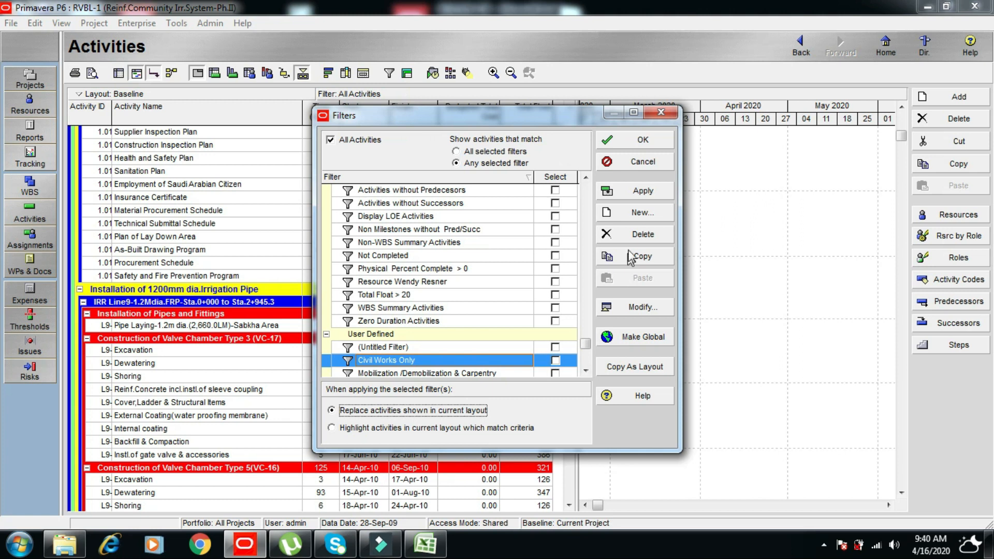
left_click(641, 214)
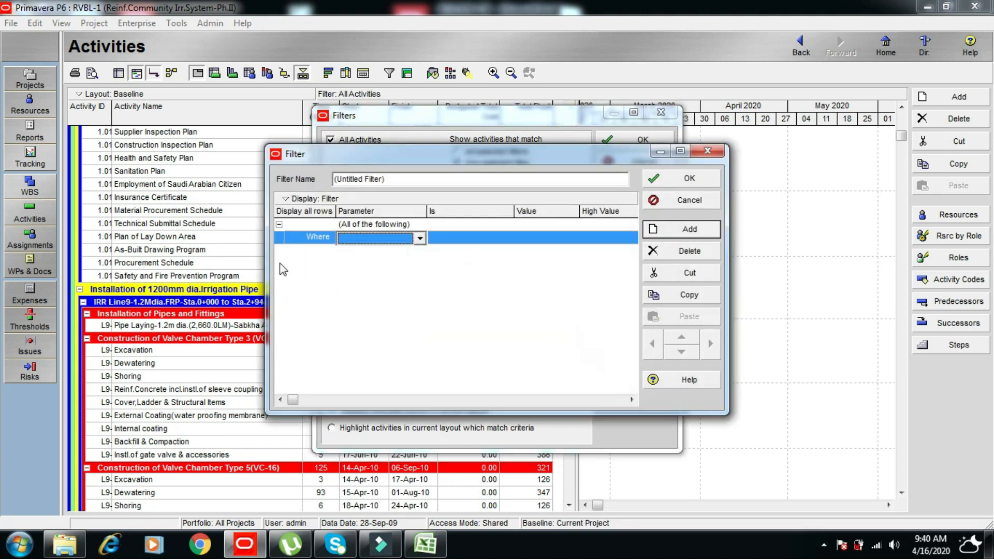
left_click(419, 238)
left_click_drag(421, 265, 422, 269)
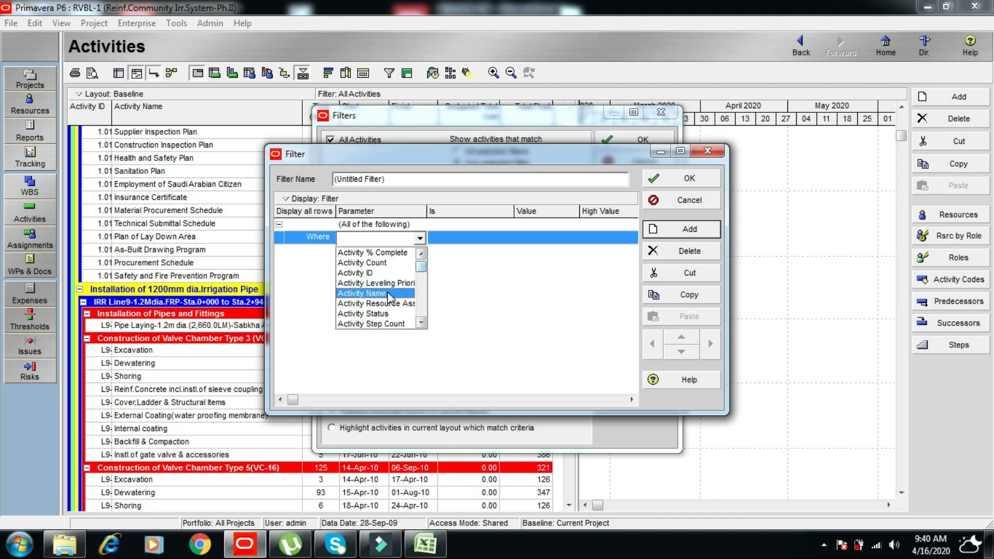
left_click(390, 293)
left_click(444, 239)
left_click(461, 239)
left_click(454, 254)
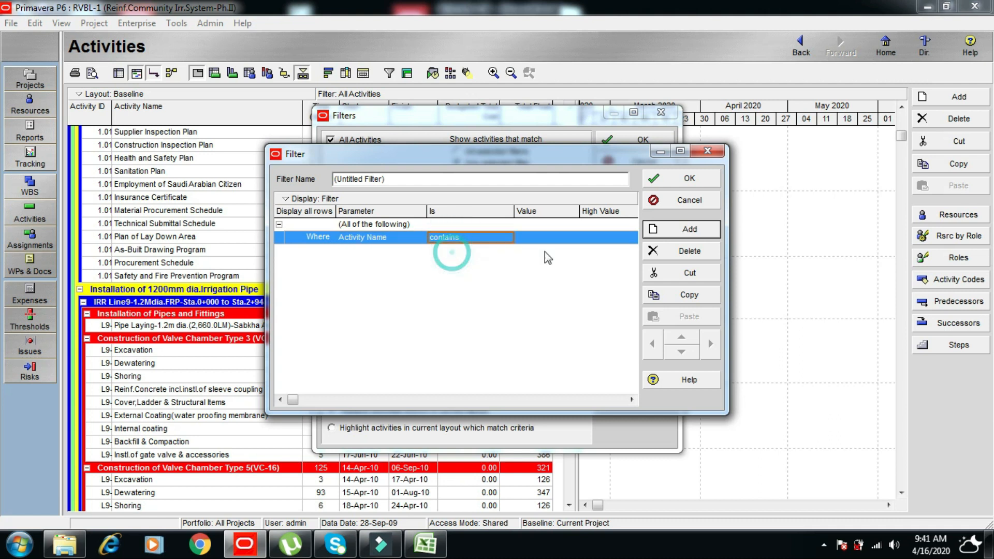
left_click(535, 238)
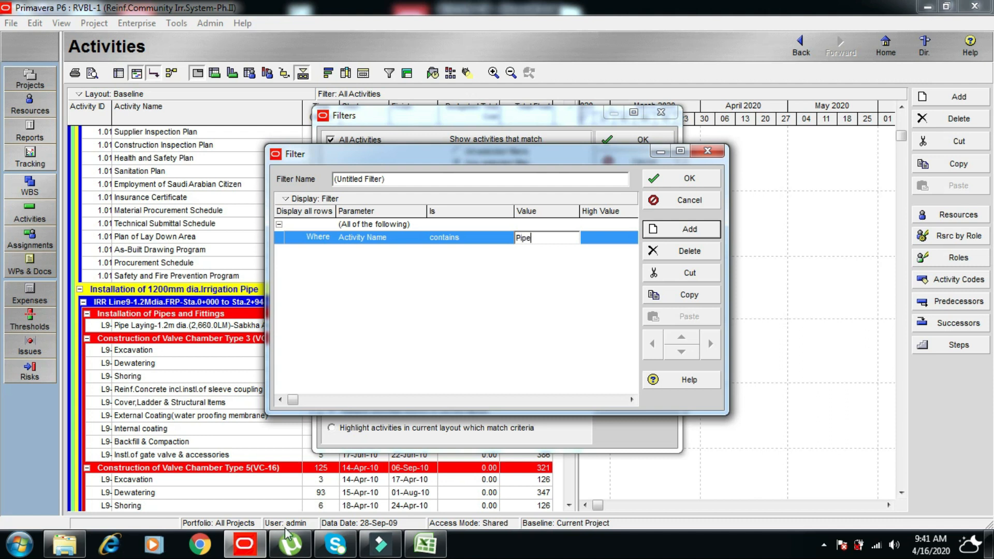
type("Laying-1.2m")
left_click(701, 178)
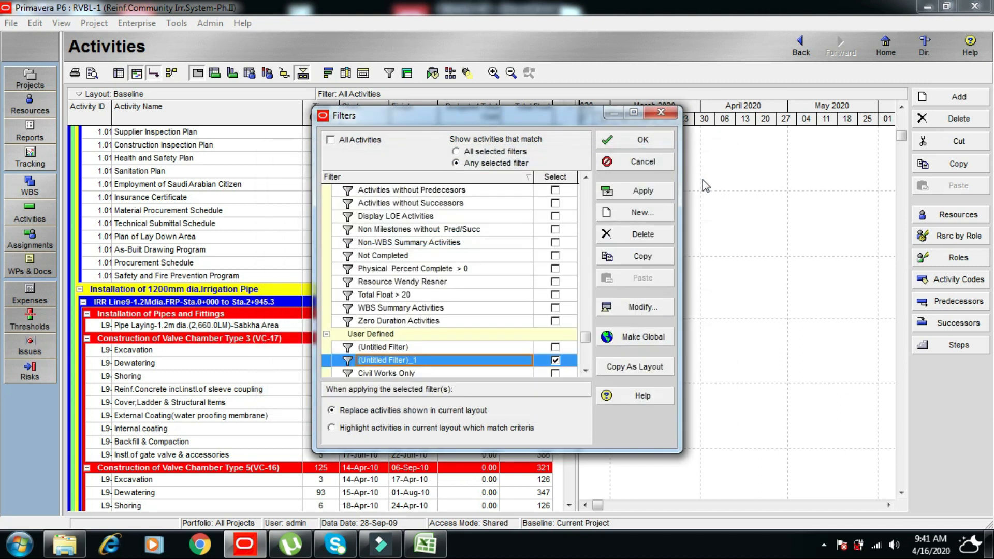
left_click(643, 142)
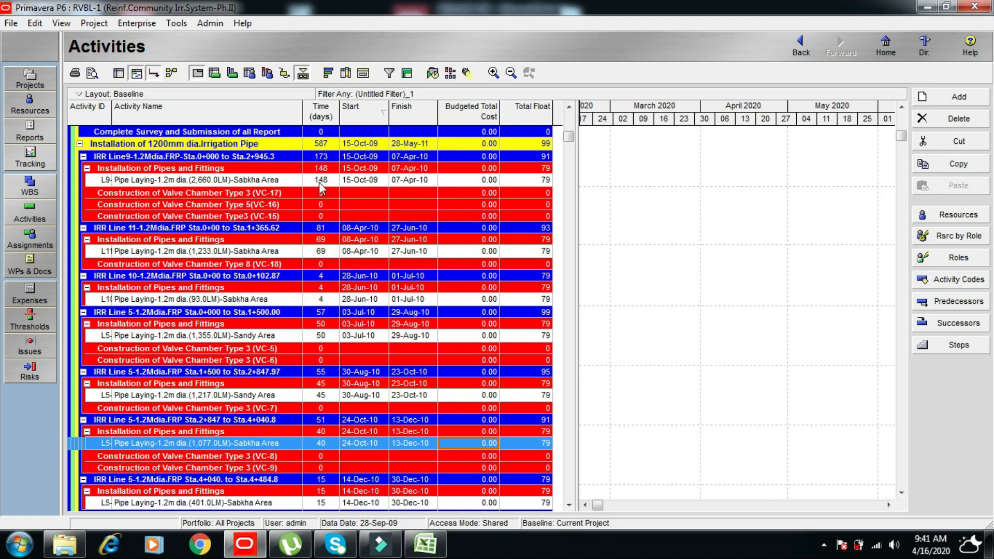
Remove the WBS grouping from the activity layout by setting the first grouping level to <None>.
left_click(408, 74)
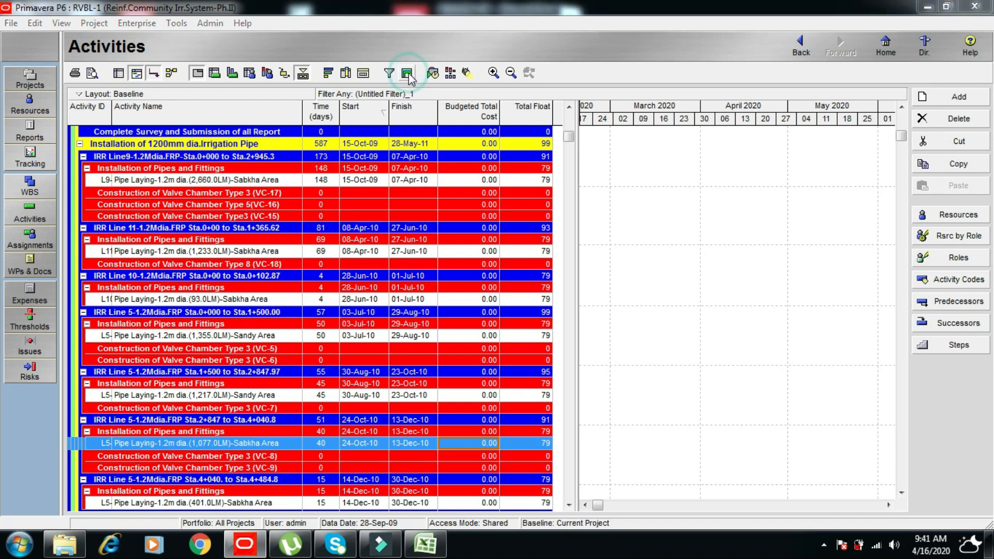
left_click(368, 262)
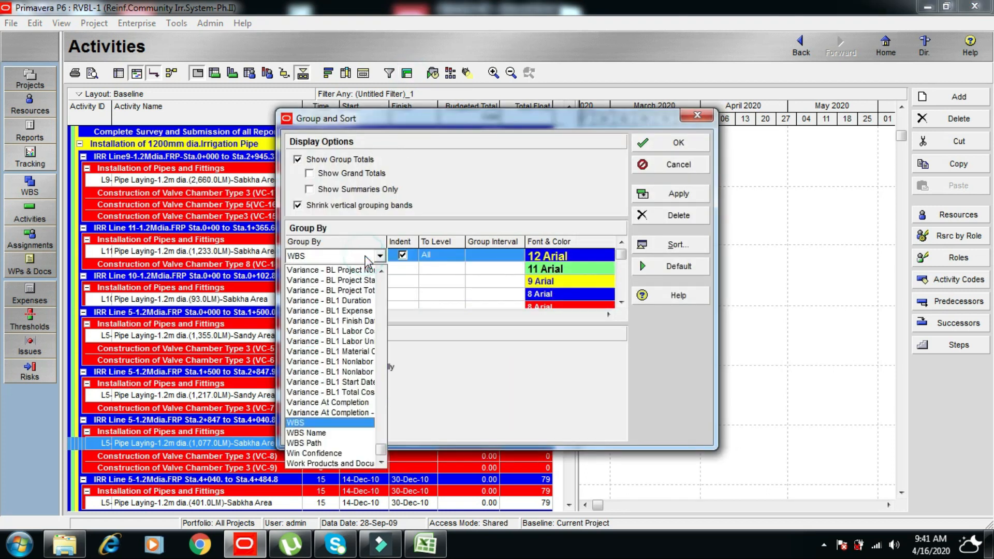
left_click_drag(383, 444, 382, 283)
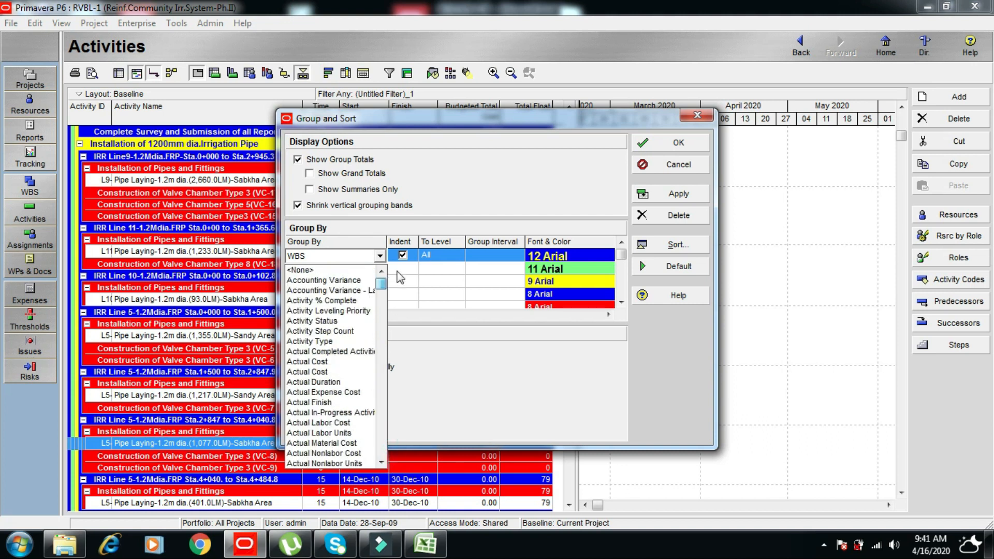
left_click(305, 270)
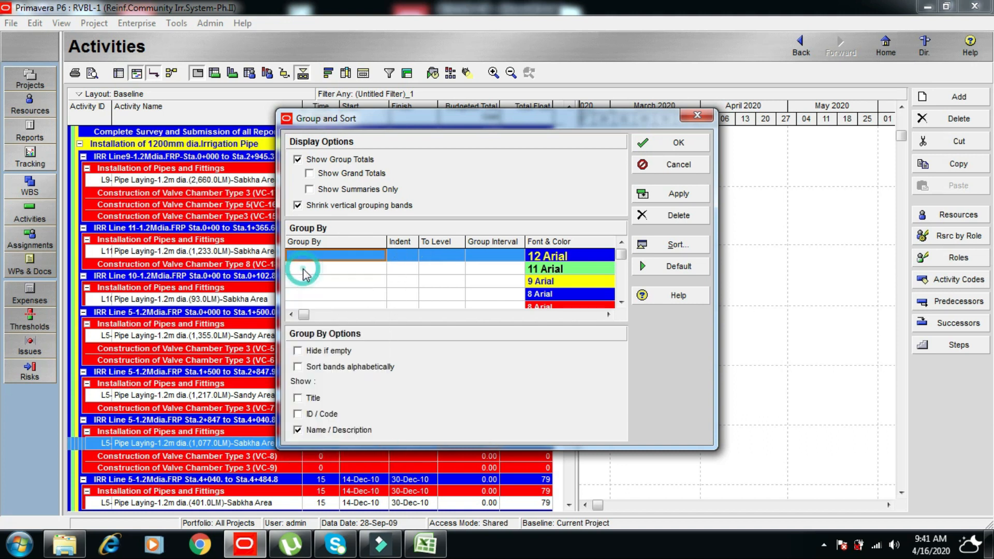
left_click(690, 143)
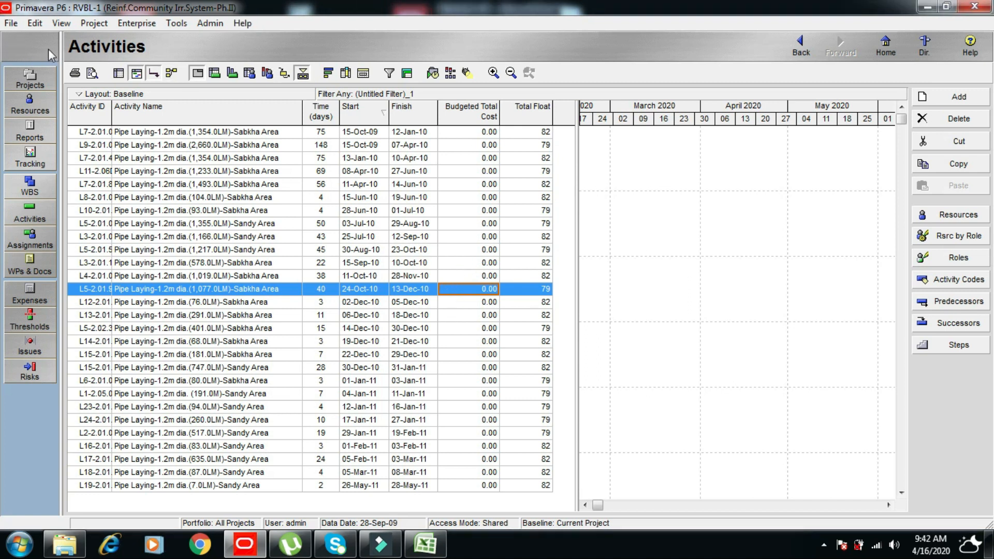
Show the activity details below the activity table and display the resource assignments of the selected activity.
left_click(62, 24)
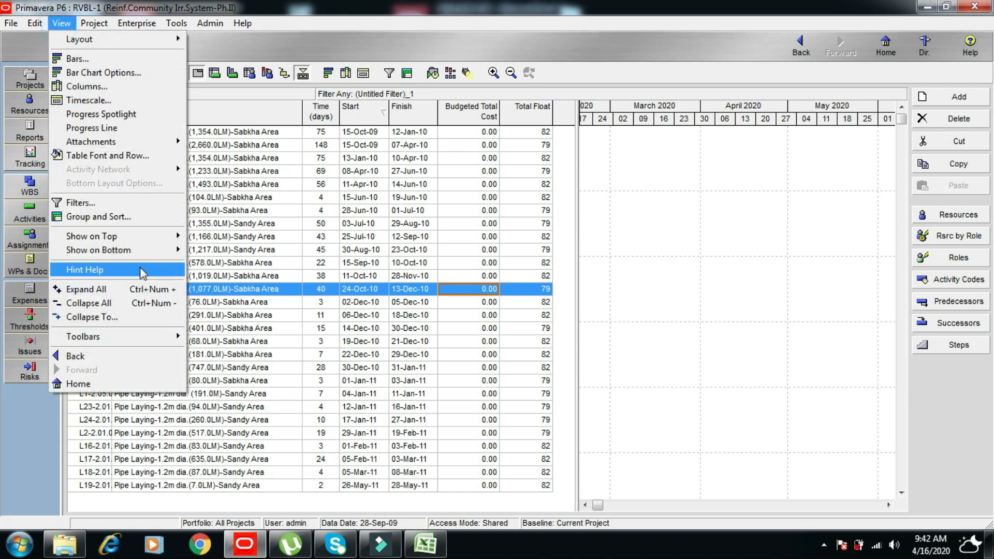
mouse_move(160, 250)
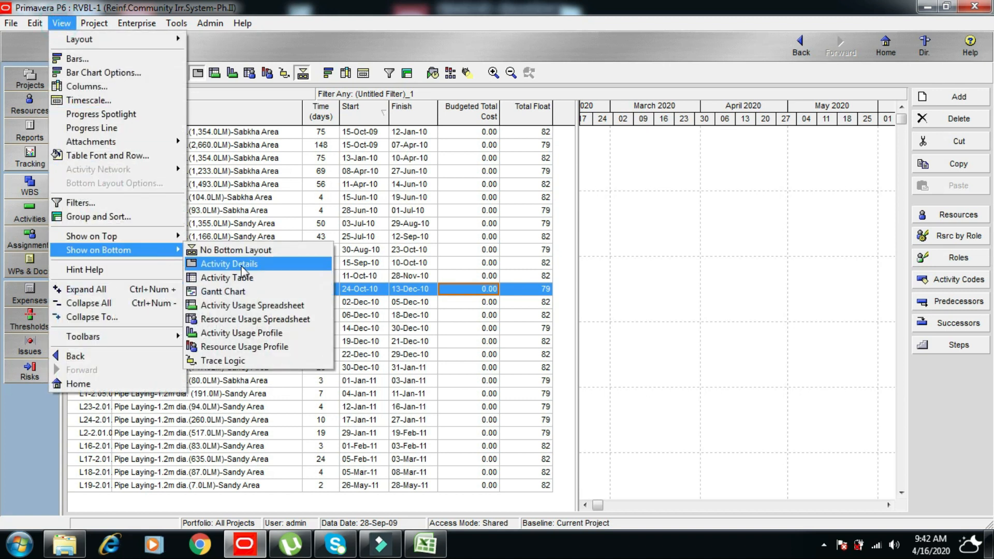
left_click(242, 265)
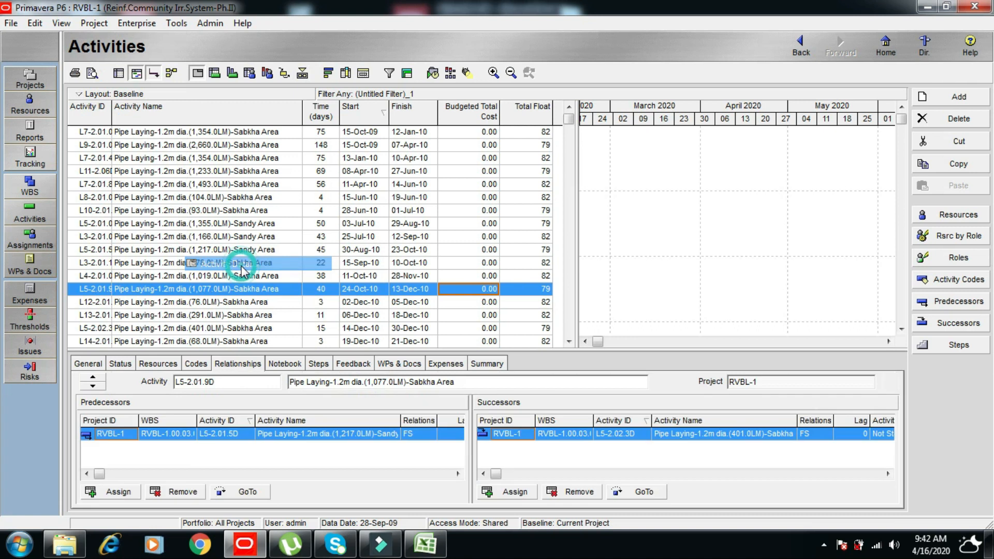
left_click(158, 364)
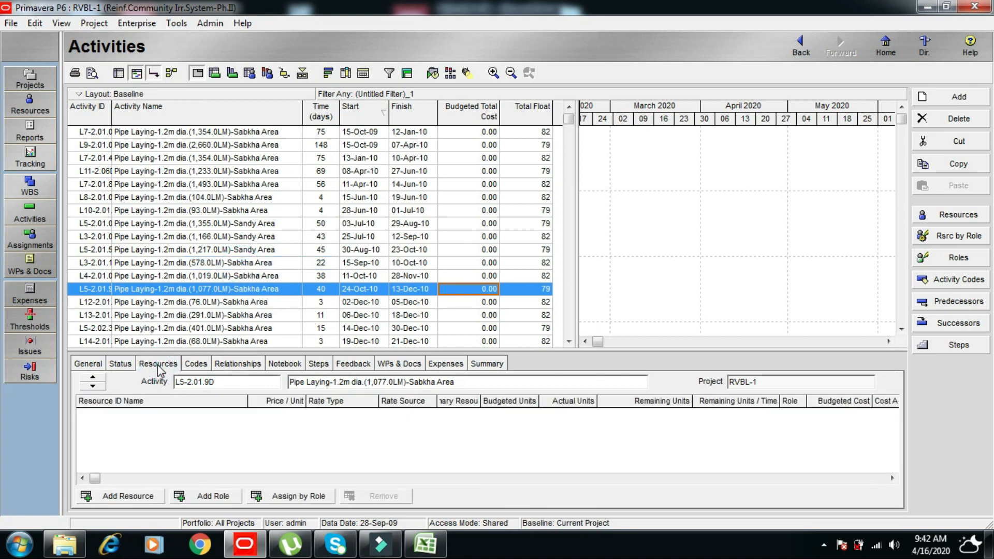
Open the resource assignment list from the 1,355.0LM pipe laying activity and select resource 2.01.0D, 1200mmdia.FRP grvl bed surroud.
left_click(251, 225)
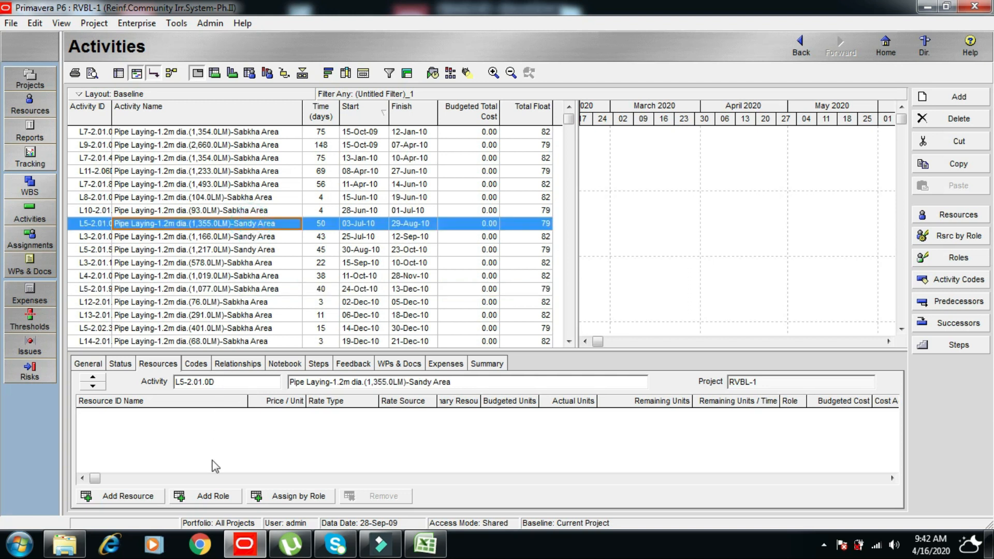
left_click(125, 498)
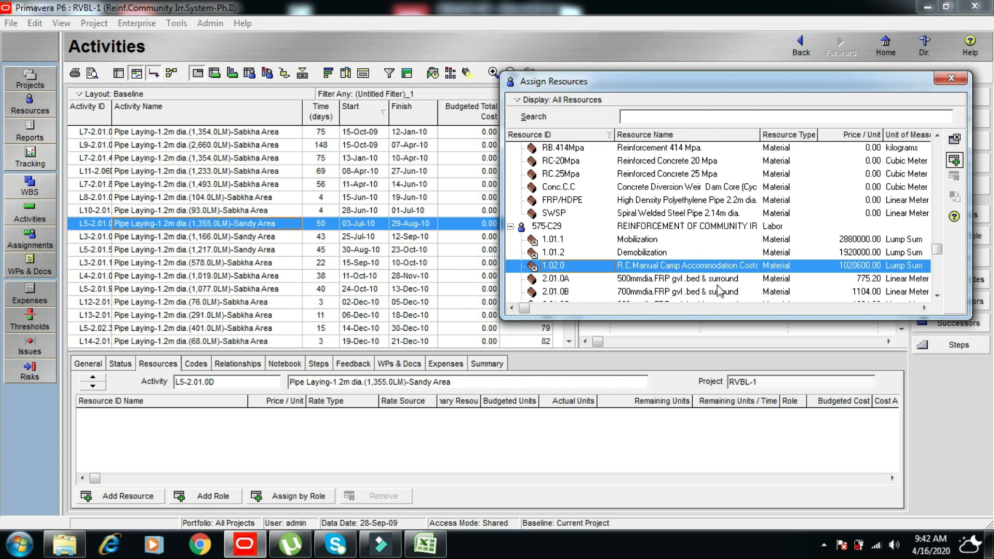
left_click(938, 296)
left_click(937, 296)
left_click(938, 296)
left_click(938, 296)
left_click(655, 266)
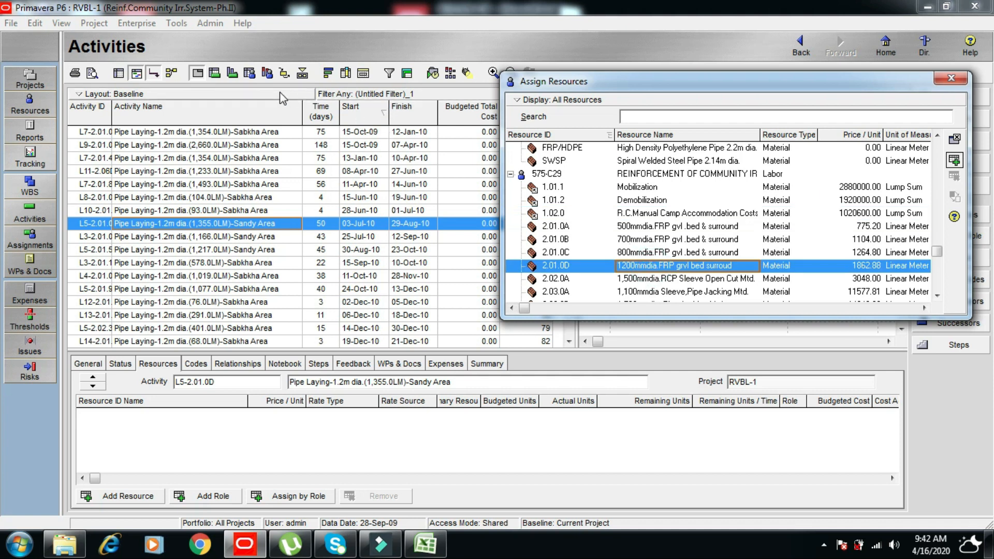
Assign resource 2.01.0D to all filtered 1.2m dia. pipe laying activities at once, and close the resource list.
left_click(253, 133)
left_click_drag(631, 95, 817, 267)
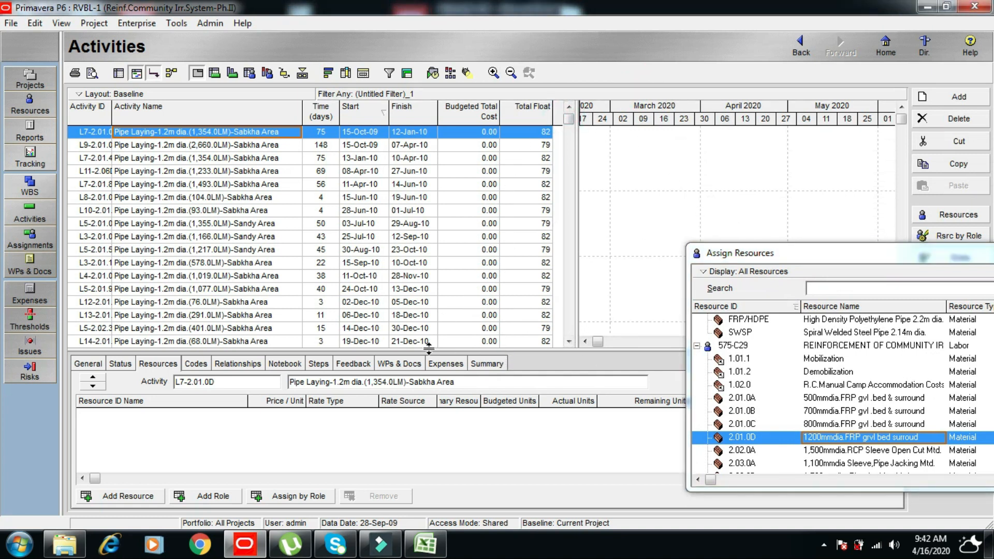
left_click(397, 342, "shift")
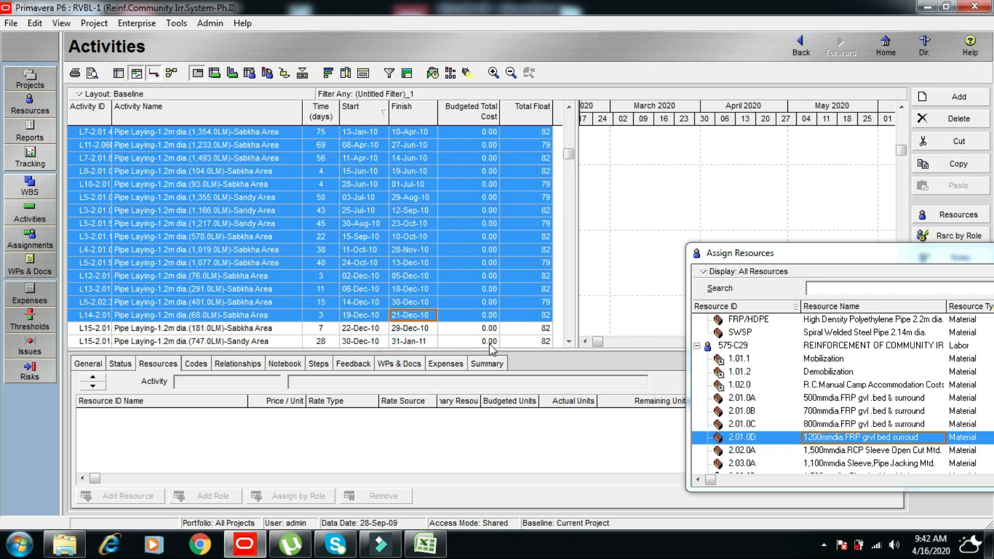
left_click(398, 343, "shift")
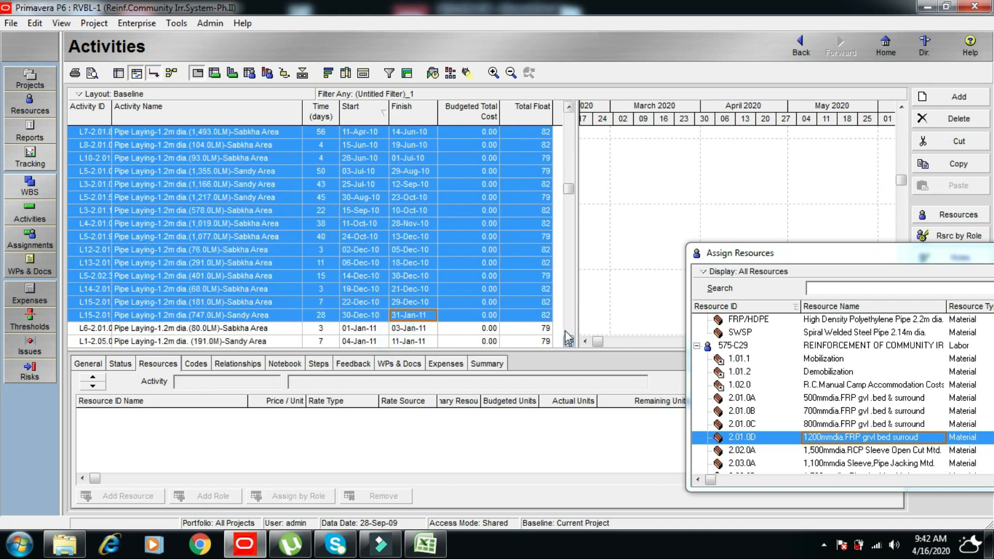
left_click_drag(568, 186, 564, 356)
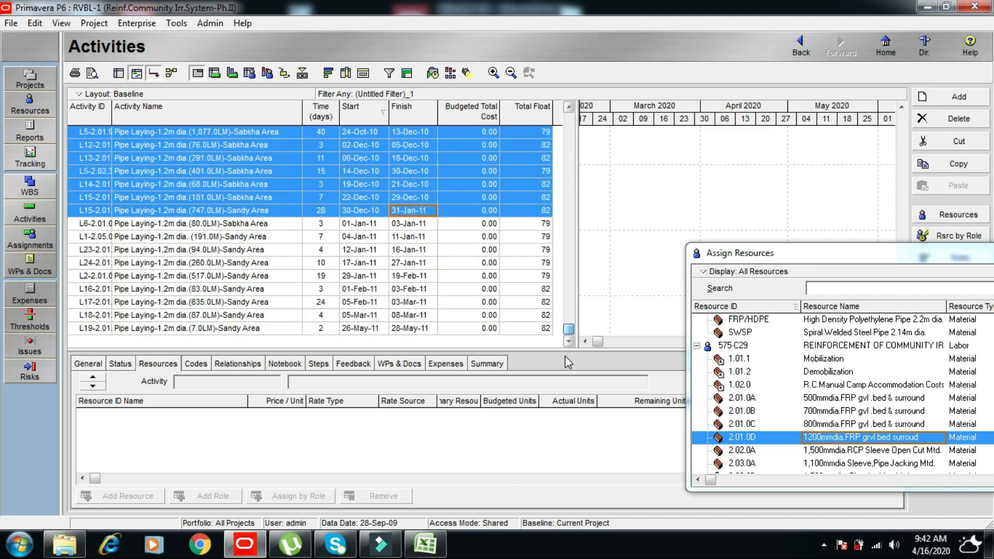
left_click(466, 329, "shift")
mouse_move(568, 328)
left_mouse_down()
mouse_move(584, 110)
mouse_move(569, 333)
left_mouse_up()
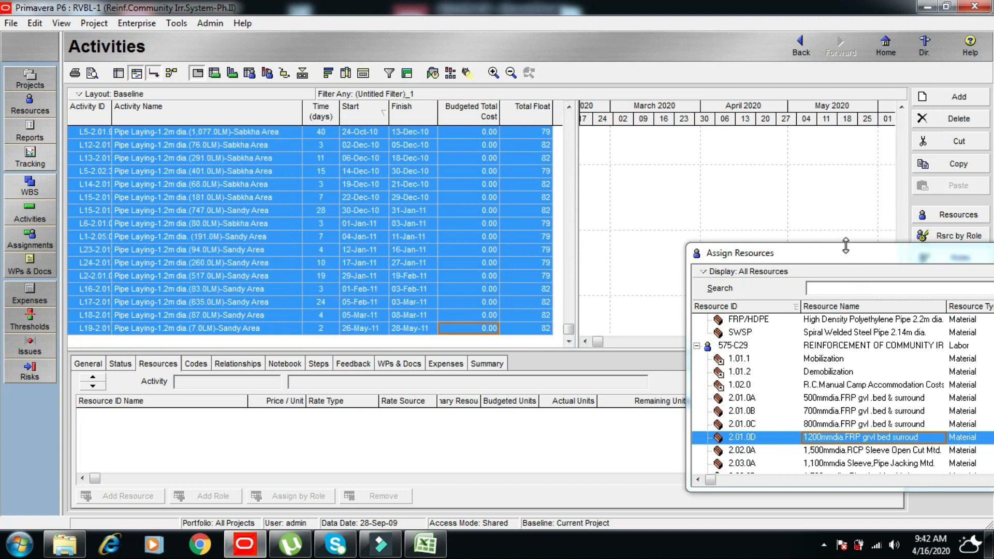
left_click_drag(854, 256, 631, 179)
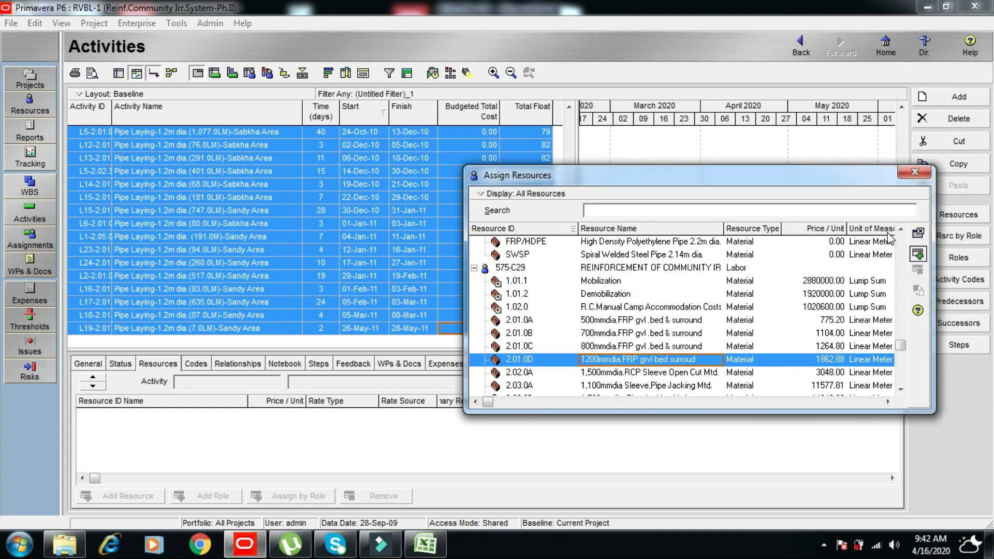
left_click(918, 256)
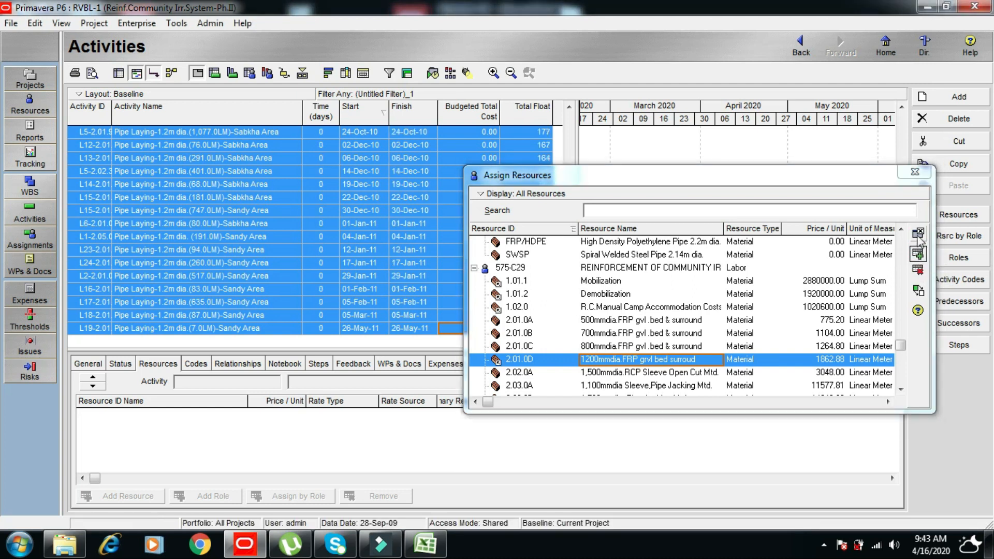
left_click(916, 174)
Check the resource assignments of several pipe laying activities, from the 80.0LM Sabkha Area one to the 83.0LM Sandy Area one.
left_click(464, 223)
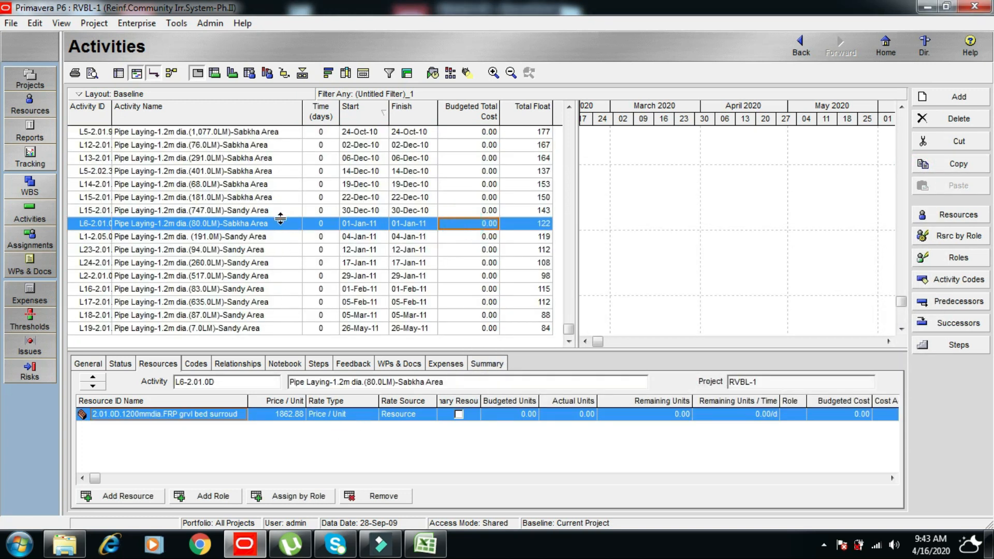
left_click(274, 238)
left_click(273, 249)
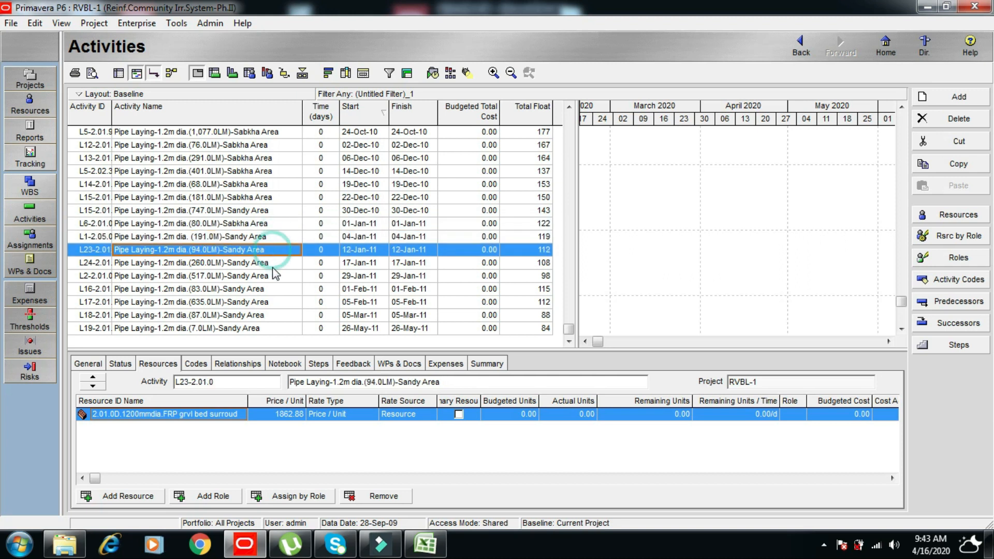
left_click(271, 262)
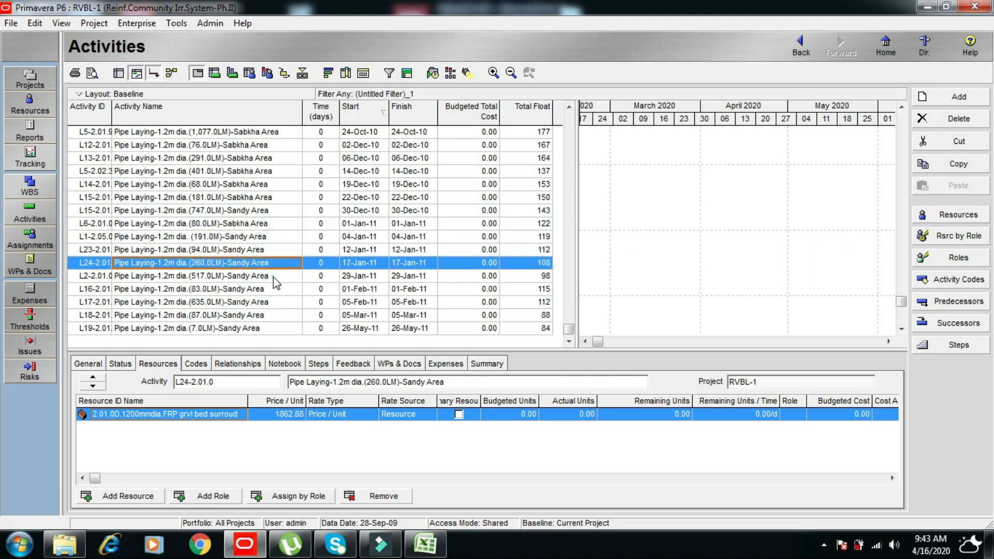
left_click(273, 278)
left_click(284, 291)
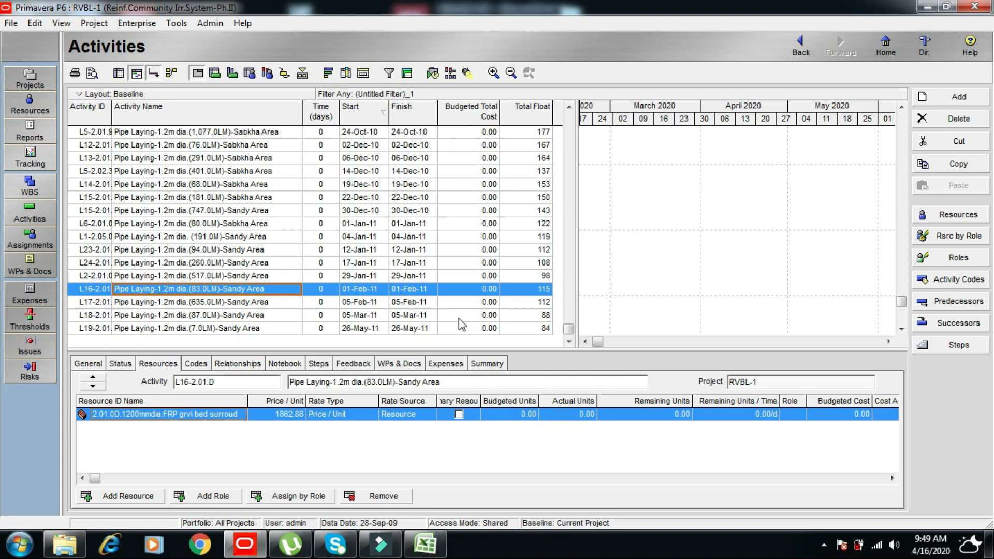
Open the layout LT-10 Resource Table without saving the changes to the Baseline layout.
left_click(57, 23)
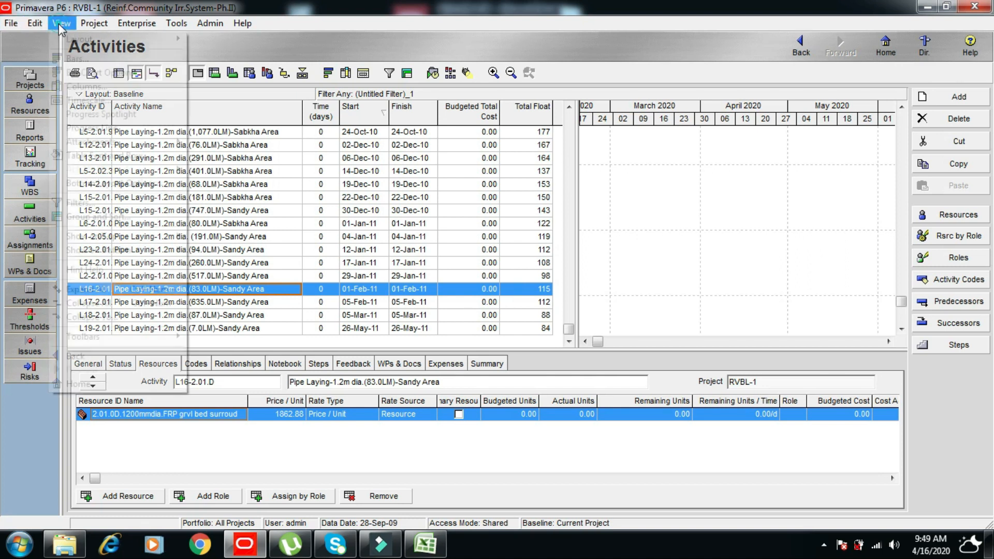
mouse_move(82, 38)
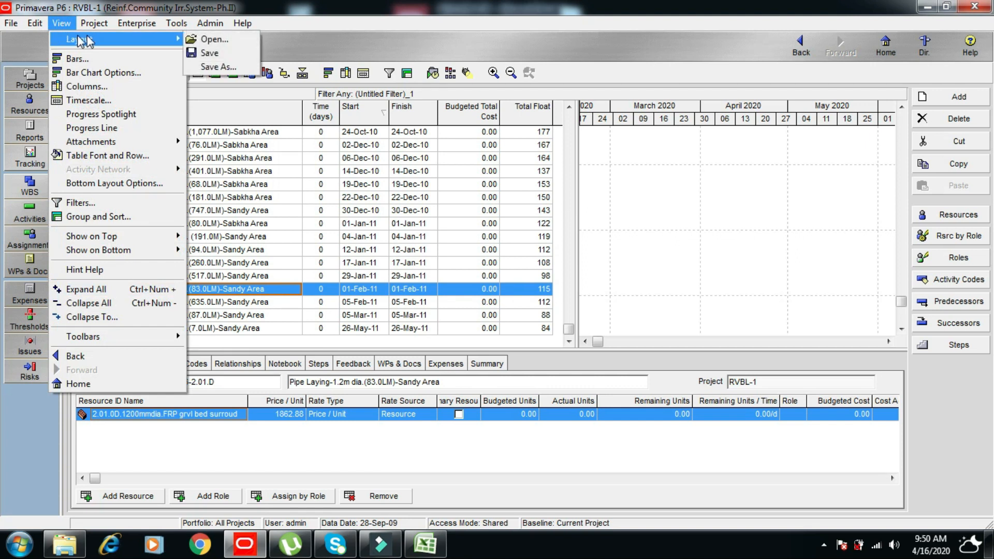
left_click(222, 40)
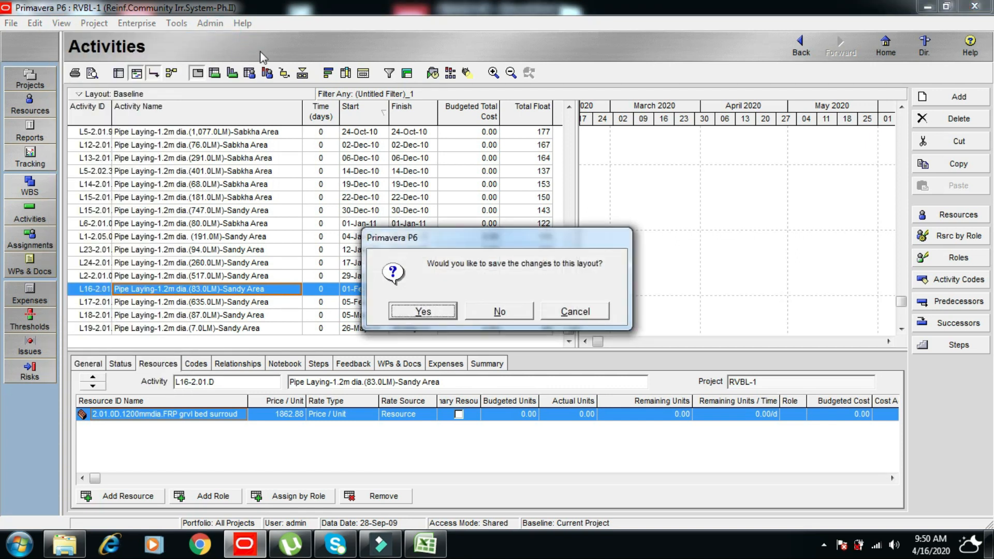
left_click(502, 312)
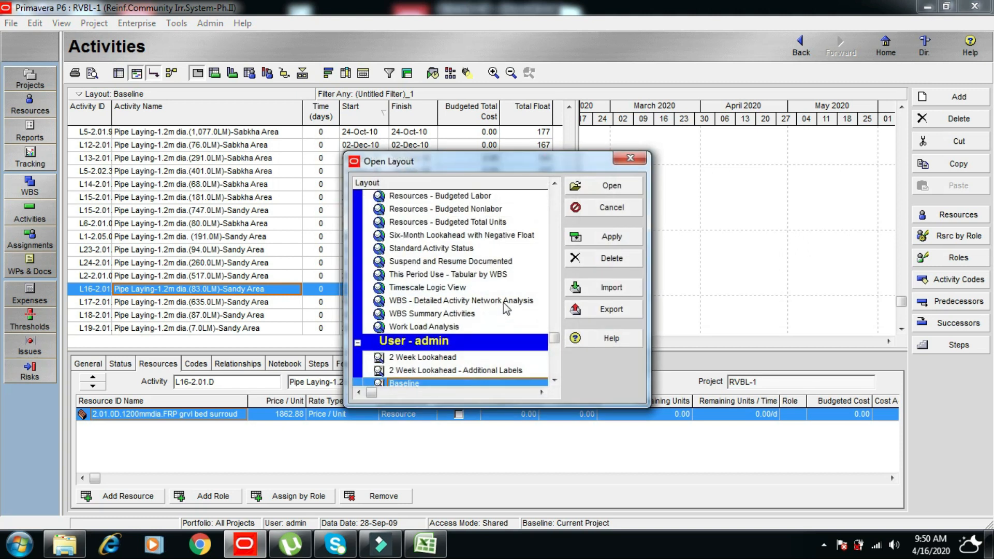
left_click_drag(554, 338, 559, 269)
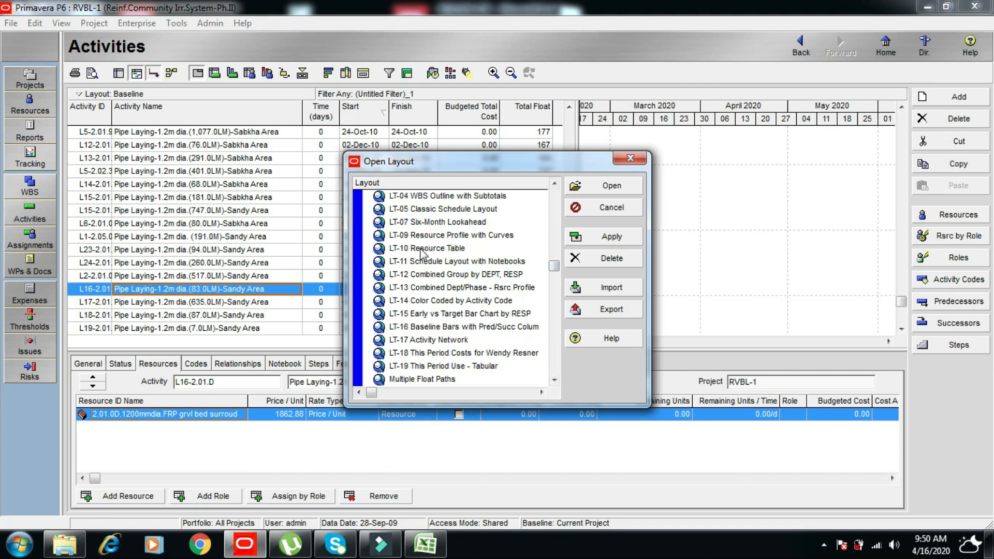
left_click(421, 249)
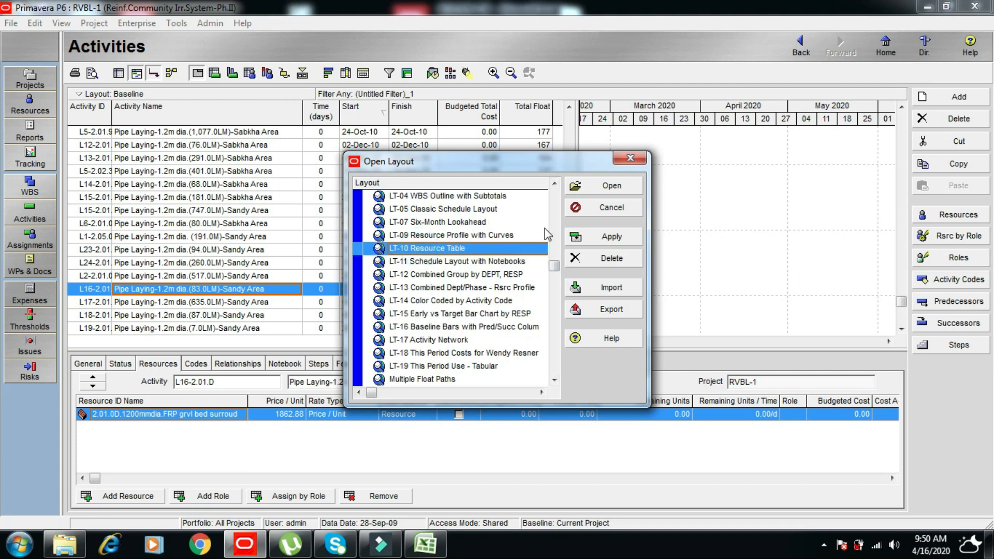
left_click(616, 189)
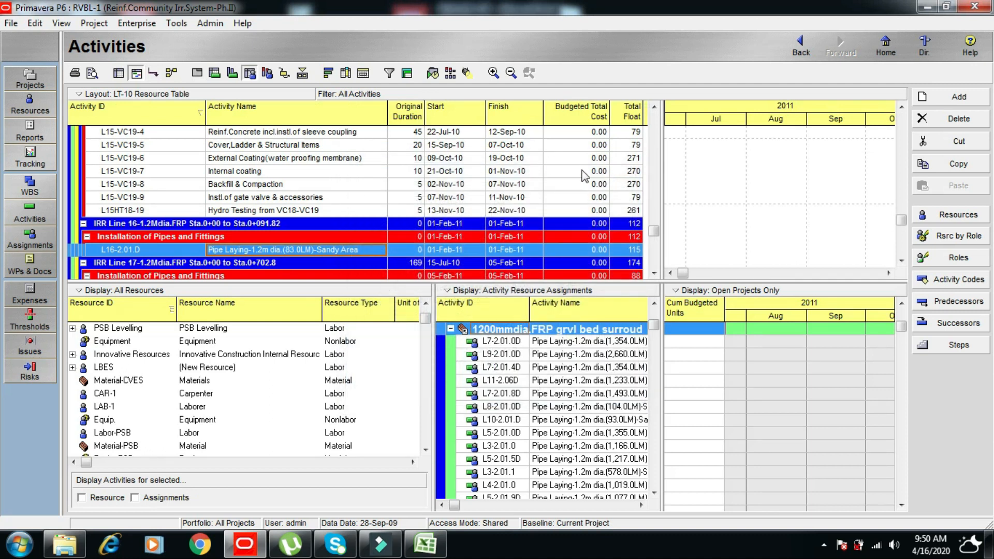
Filter the resource list below the activity table to the current project's resources.
left_click_drag(656, 232, 667, 112)
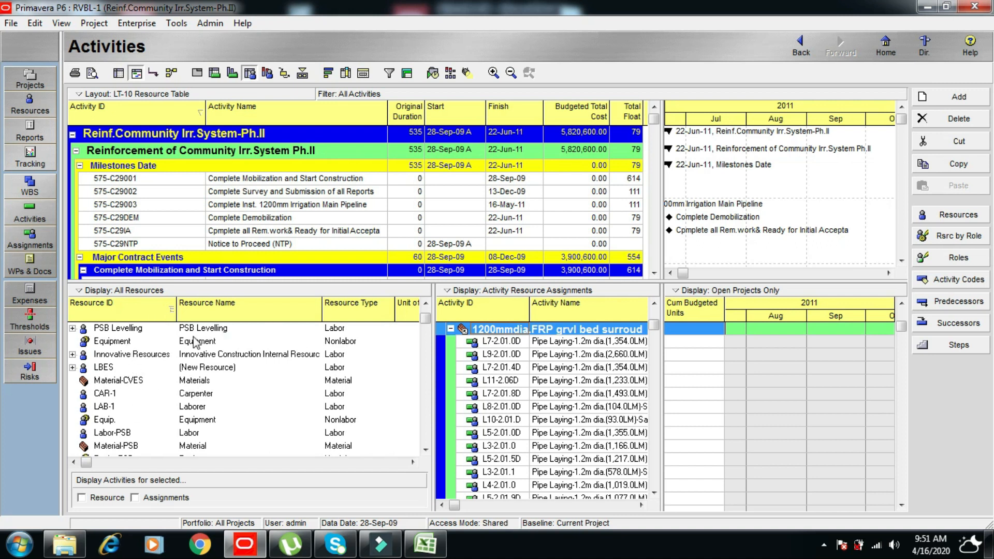
left_click(125, 295)
mouse_move(142, 363)
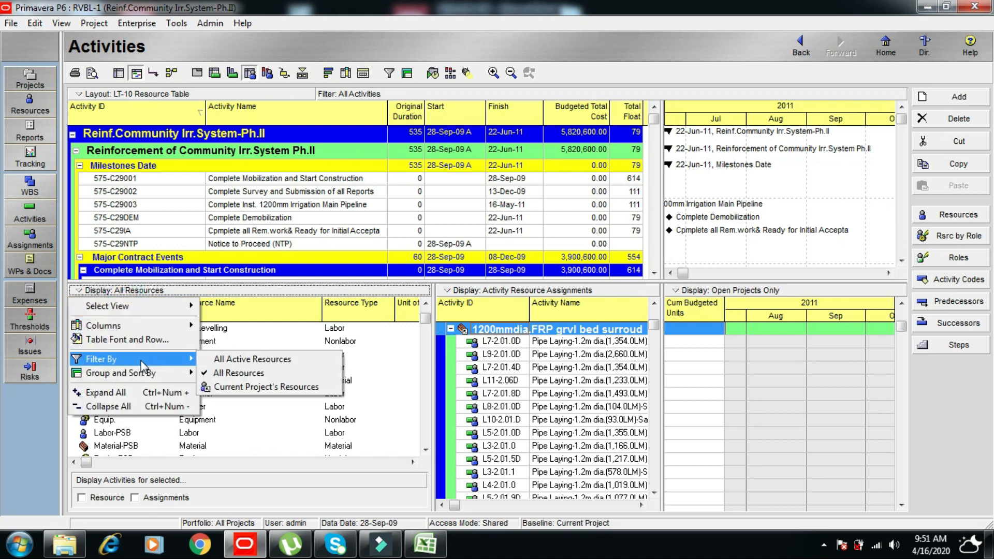
left_click(234, 388)
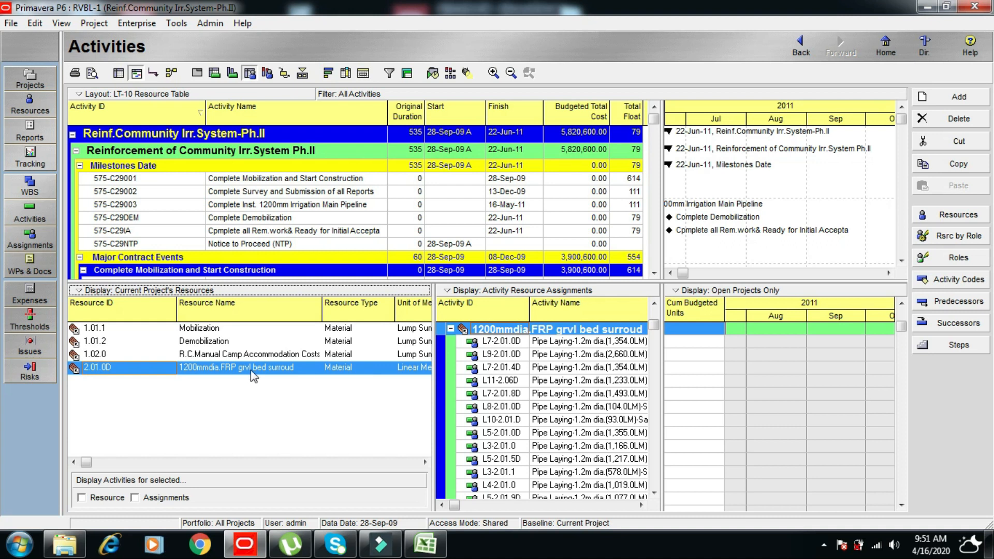
Review which activities are assigned to each of the project resources 1.01.1, 1.01.2, 1.02.0 and 2.01.0D.
left_click(93, 331)
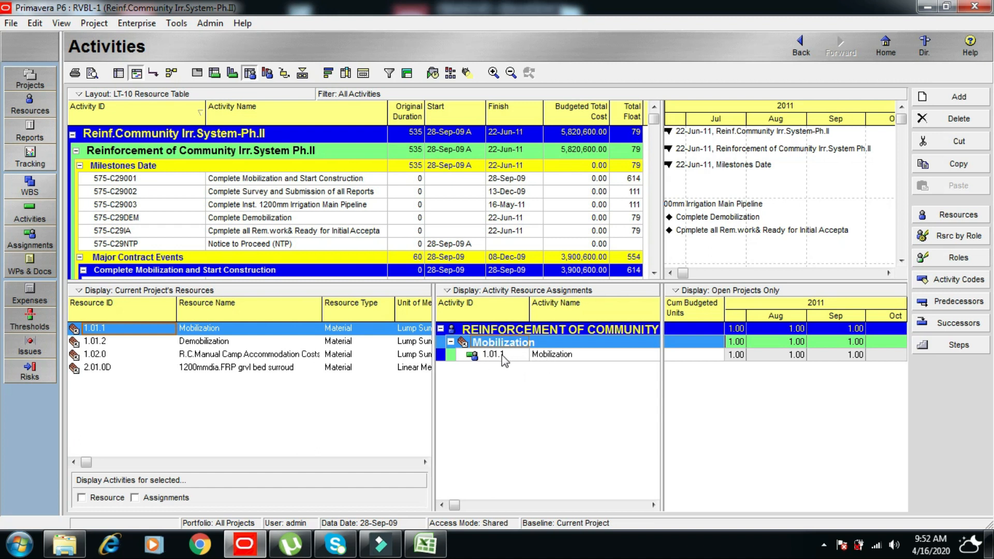
left_click(101, 343)
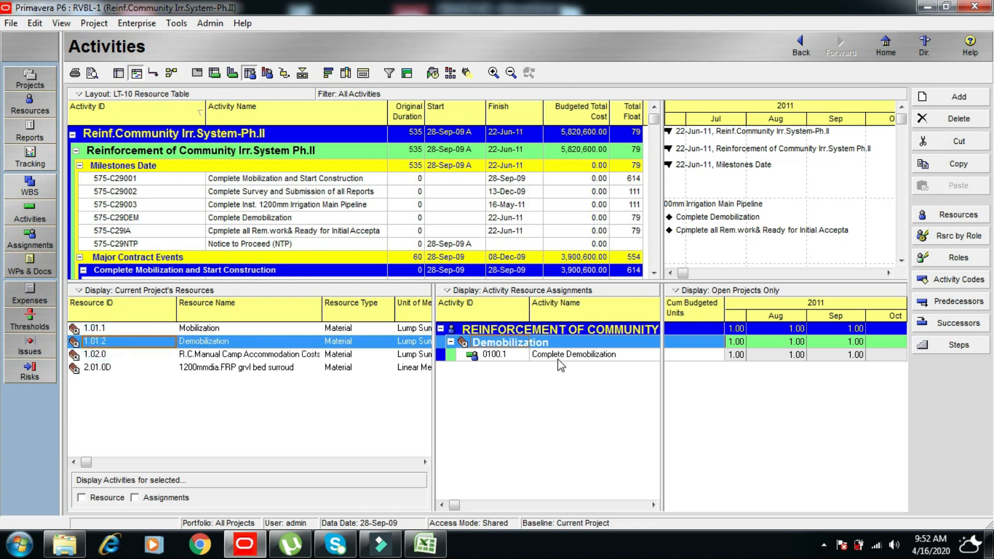
left_click(92, 357)
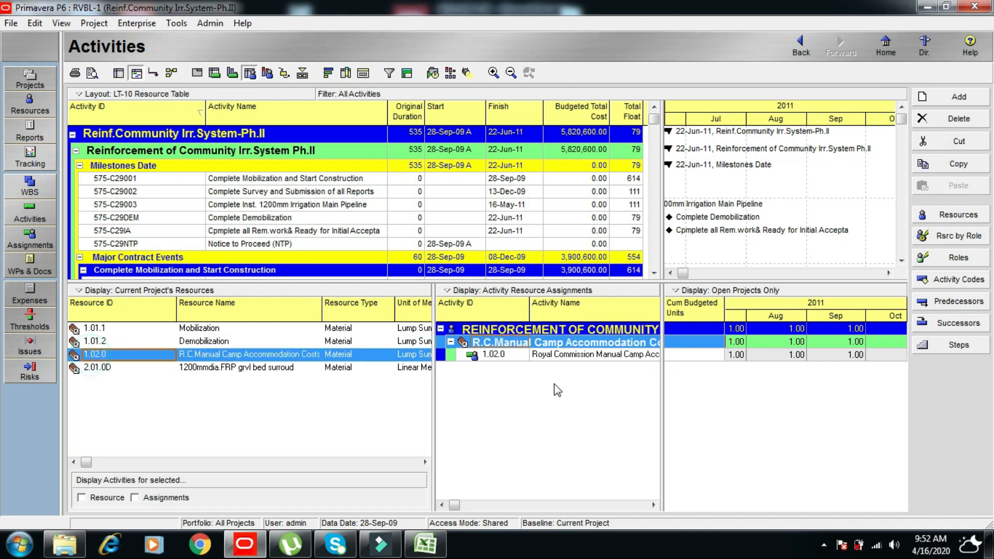
left_click(97, 369)
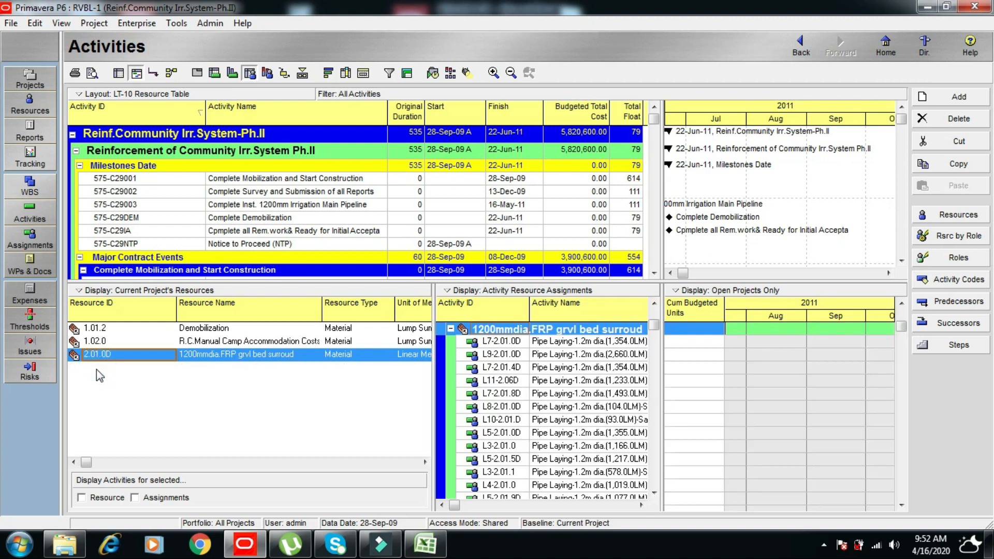
Widen the activity resource assignments table to show the budgeted columns, and set the Budgeted Units of activity L7-2.01.0D to 1354.
left_click_drag(662, 342, 710, 344)
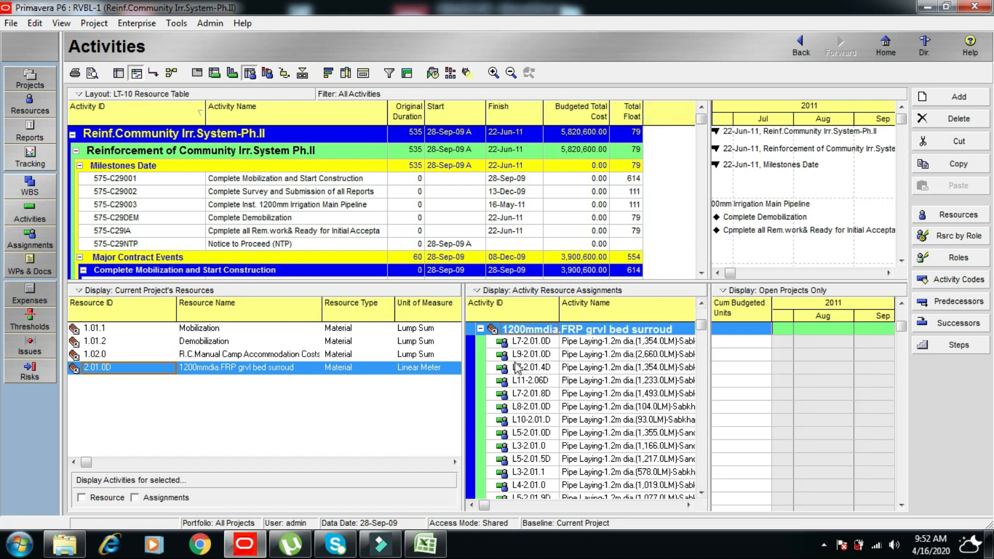
left_click_drag(461, 306, 329, 307)
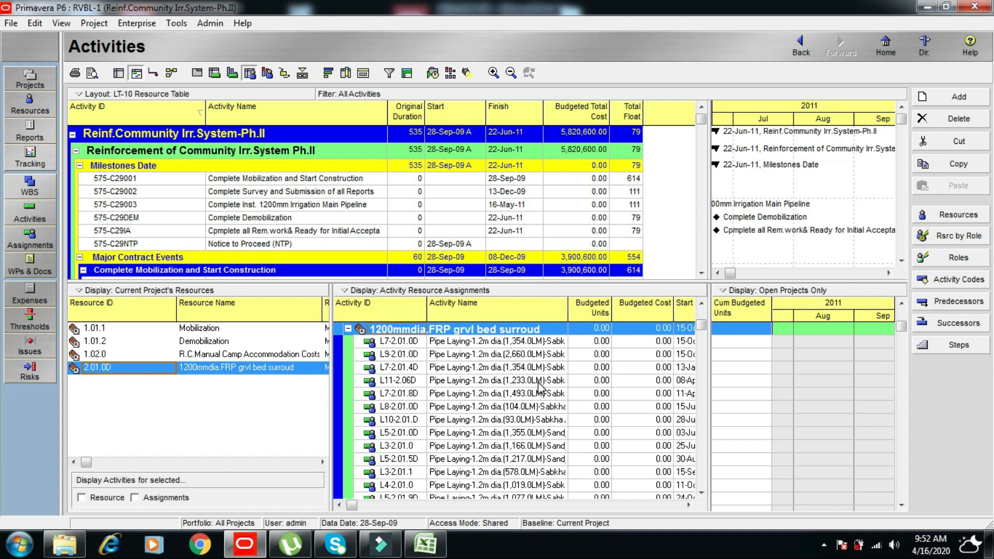
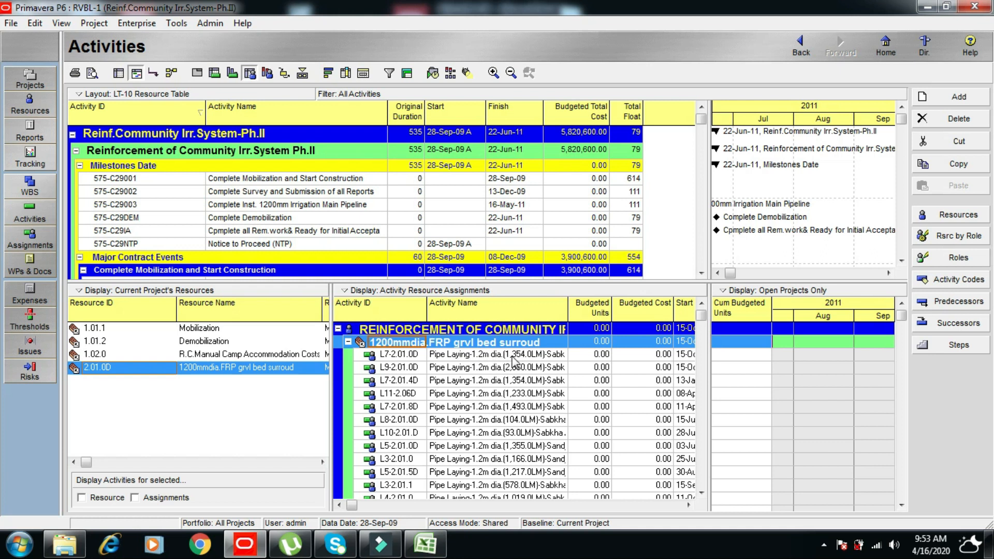
left_click(409, 356)
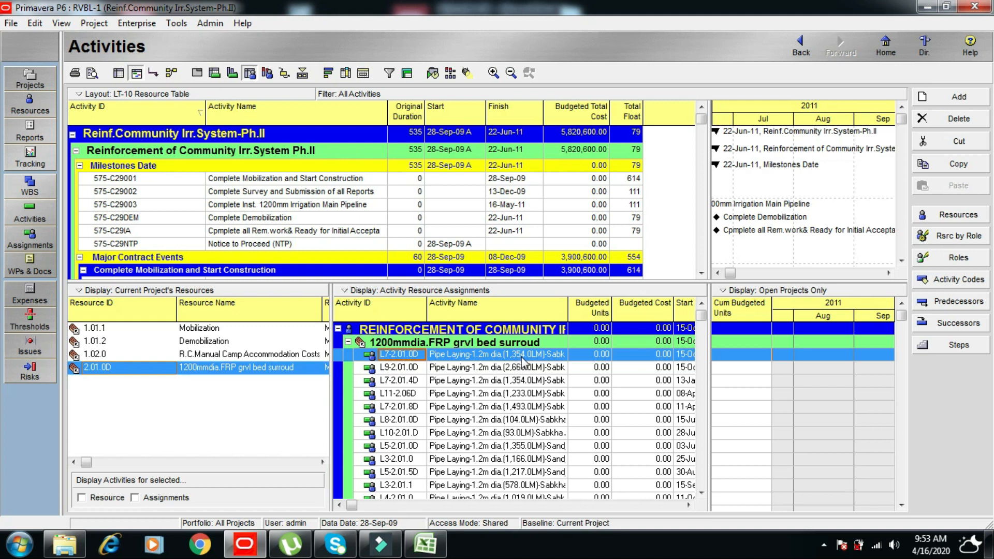
left_click(589, 353)
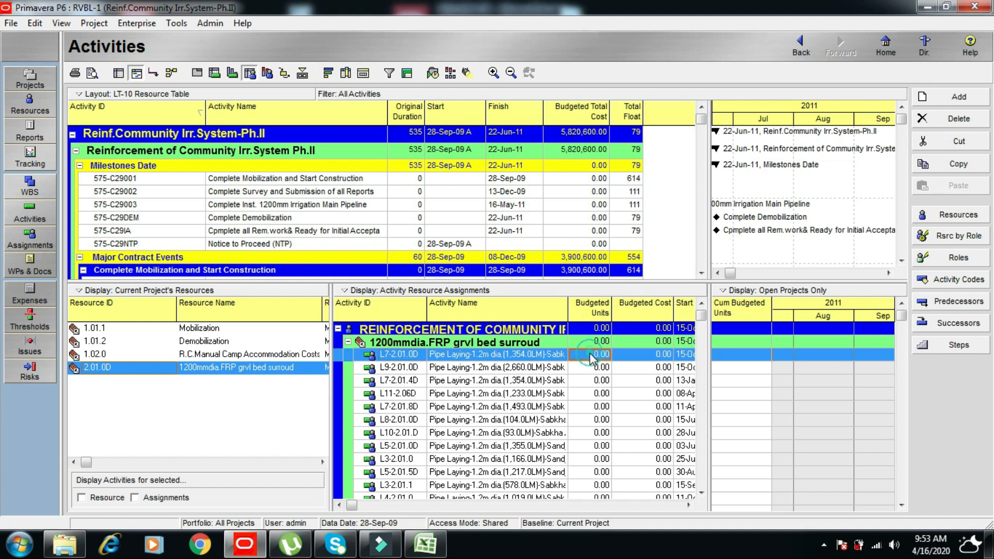
type("1354")
left_click(583, 369)
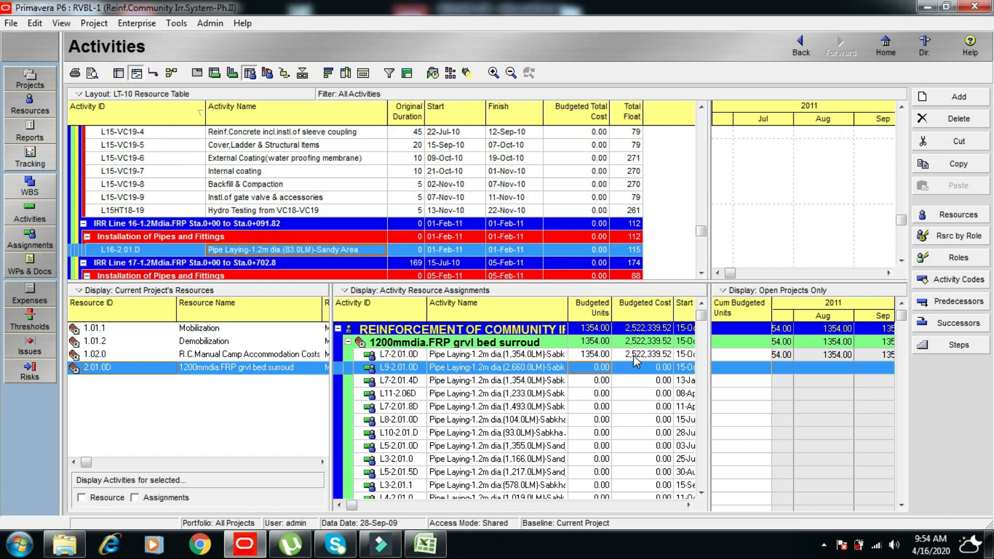
Check the unit price of resource 2.01.0D in the project's resource list.
left_click(31, 107)
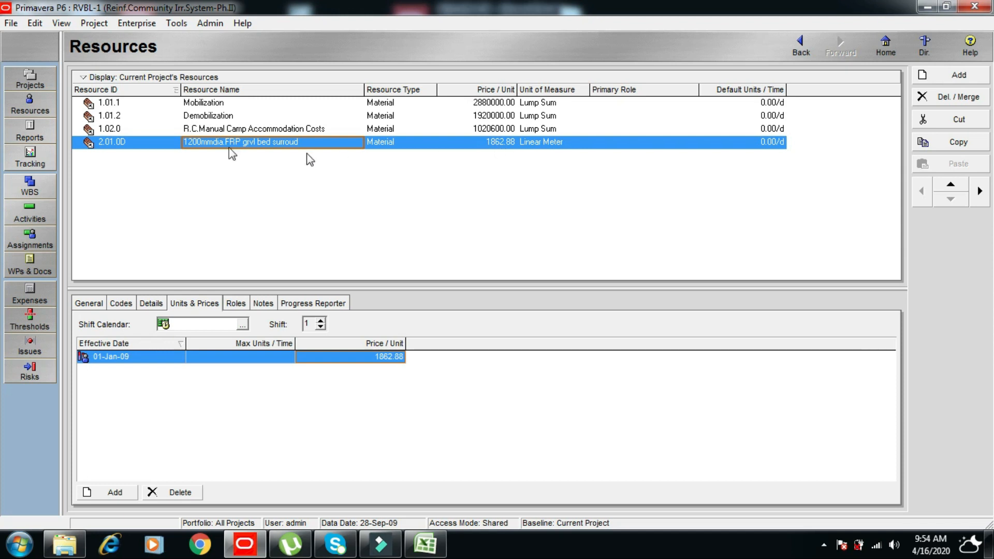
In the activity resource assignments, set the Budgeted Units of activity L9-2.01.0D to 2660 and of activity L7-2.01.4D to 1354.
left_click(31, 215)
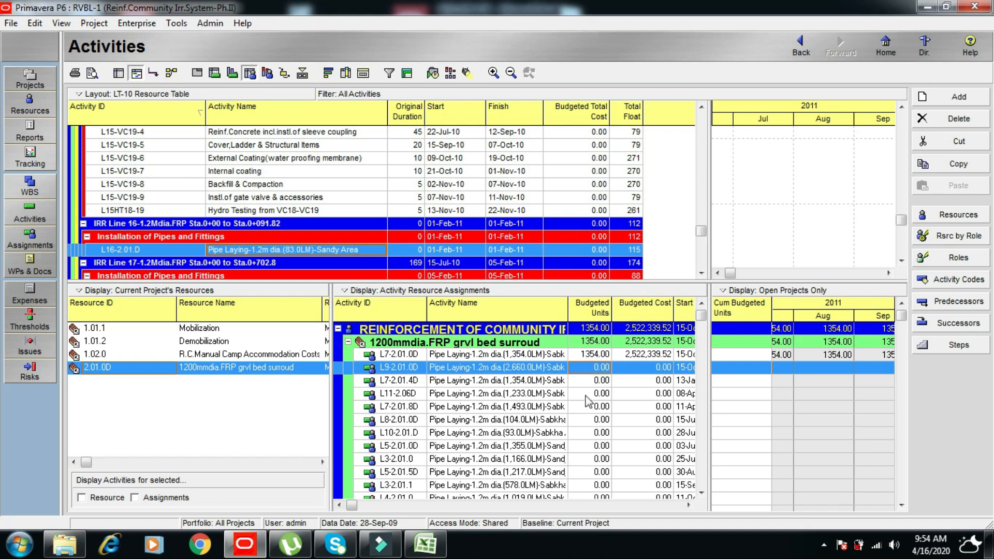
left_click(587, 369)
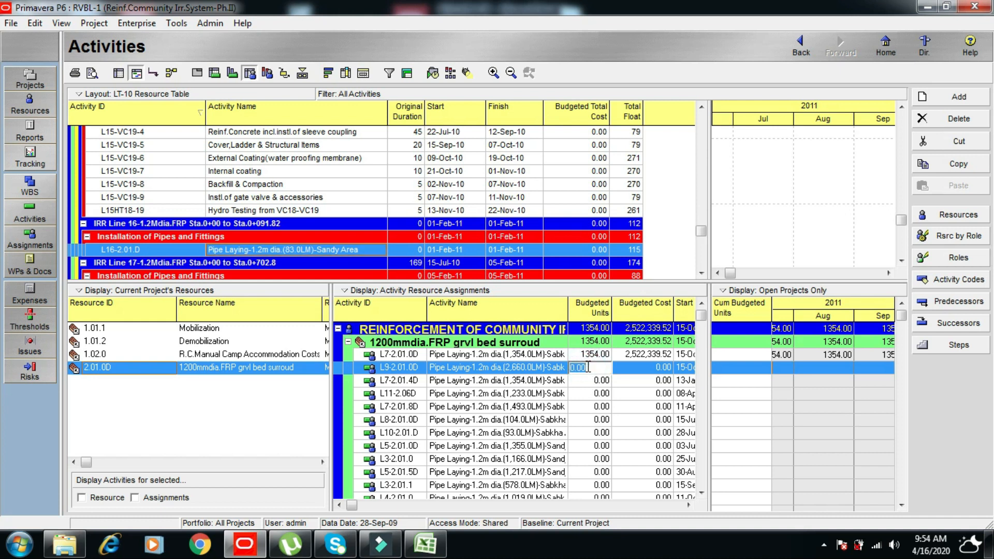
type("2")
key("Return")
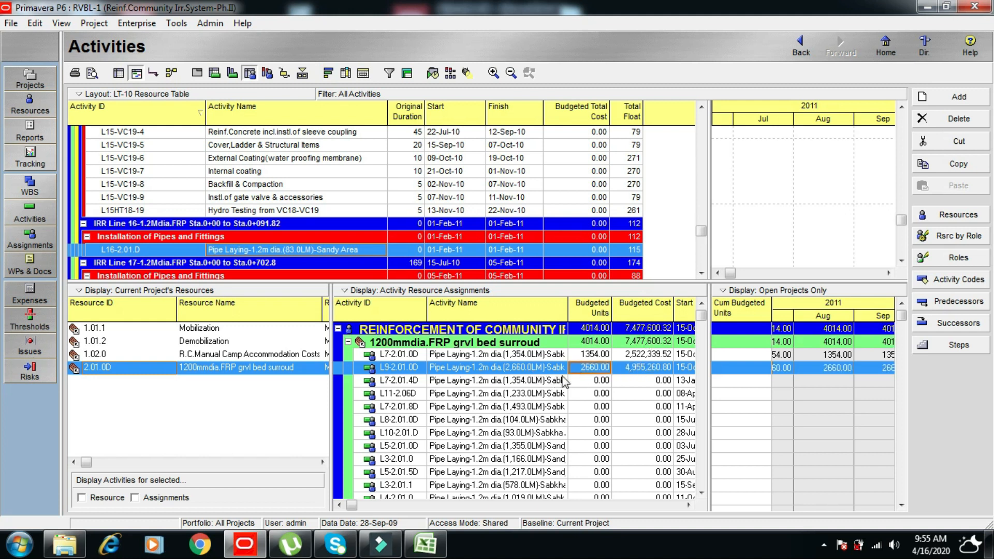
left_click(593, 381)
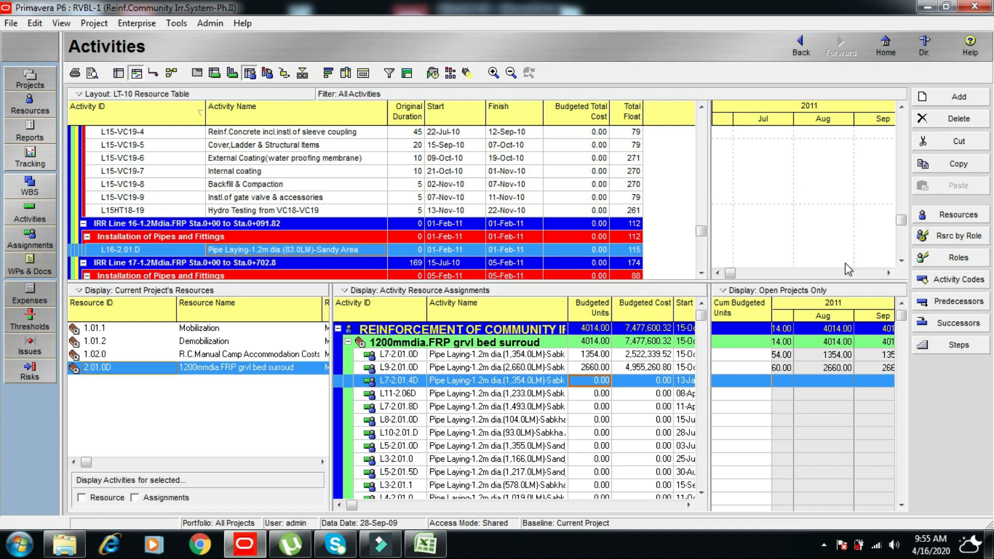
type("1354")
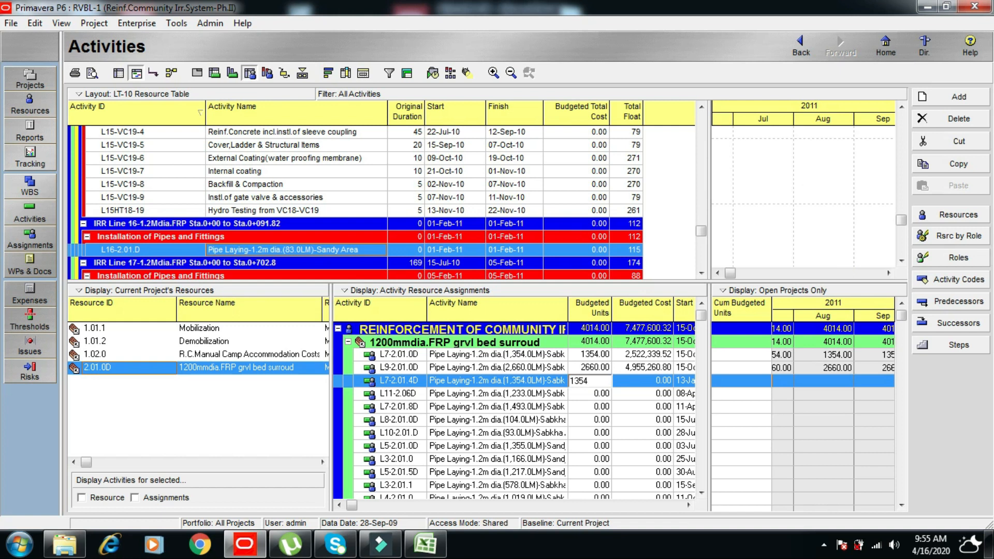
key("Return")
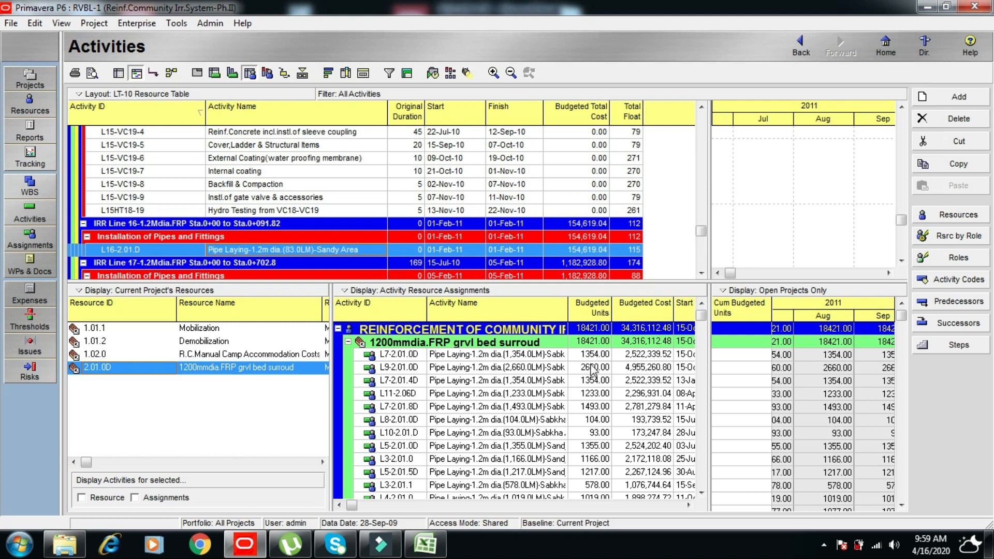
Review the budgeted units of the 1200mm pipe laying assignments and compare their totals with item 2.01.0D in the Excel workbook BOQ 575-C29.
left_click(702, 494)
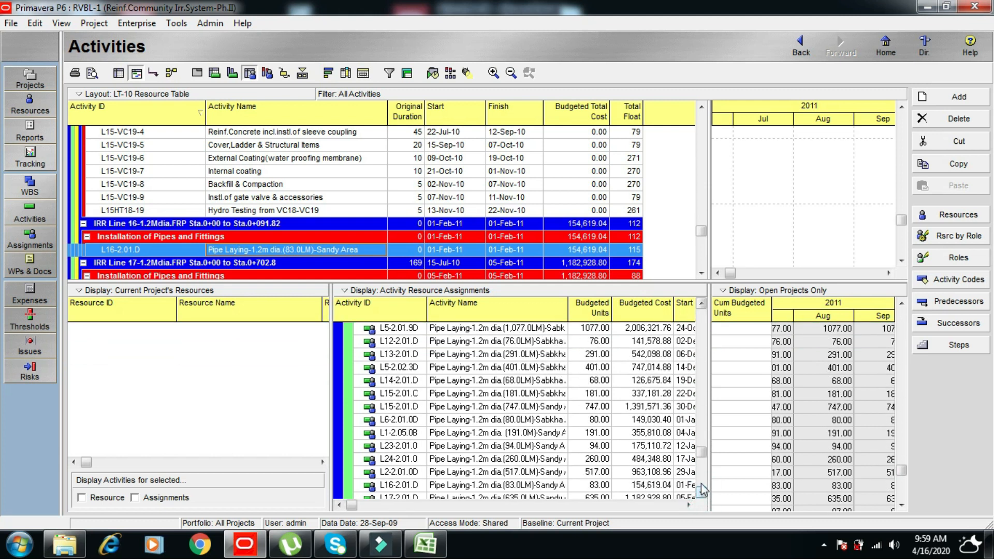
left_click(702, 492)
left_click_drag(703, 481, 727, 291)
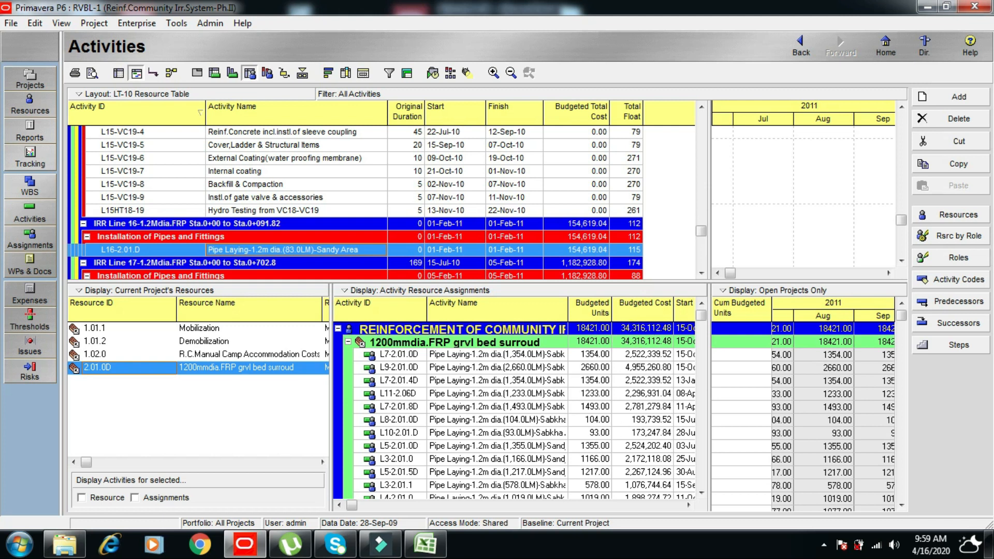
left_click(445, 550)
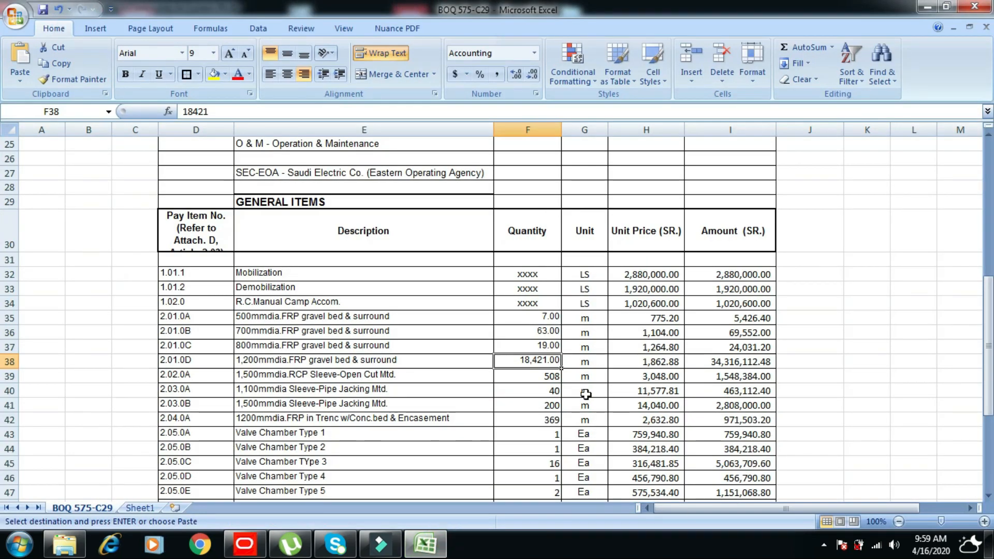
left_click(257, 362)
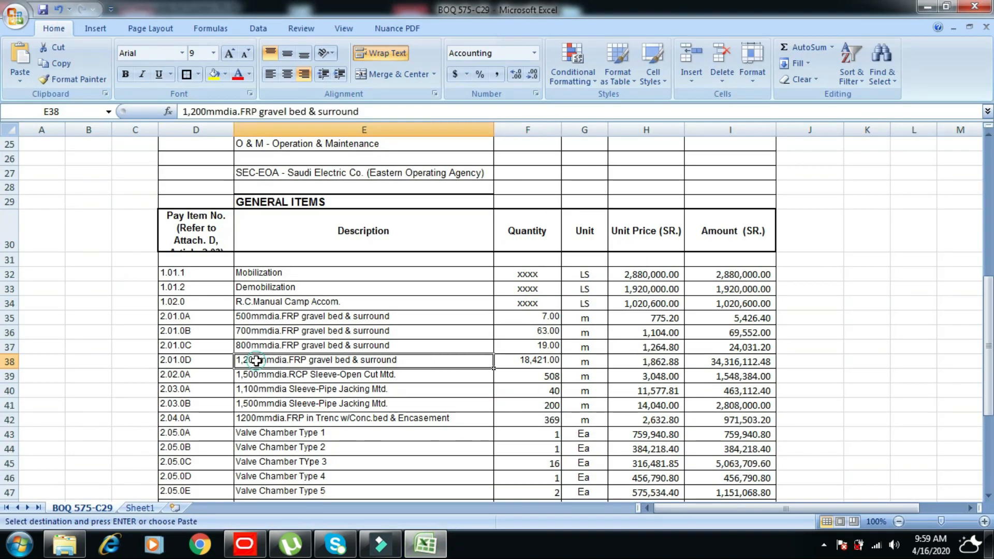
left_click(531, 357)
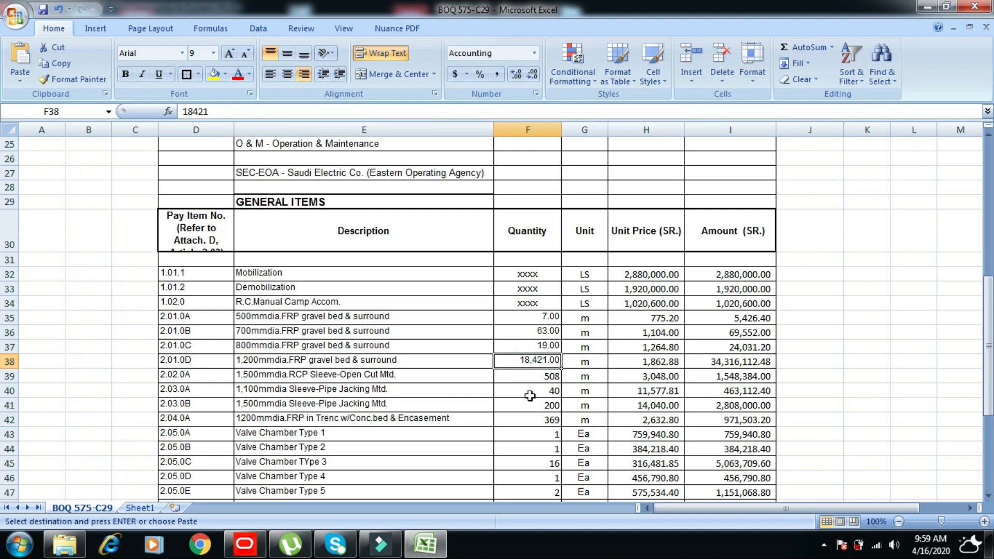
left_click(732, 363)
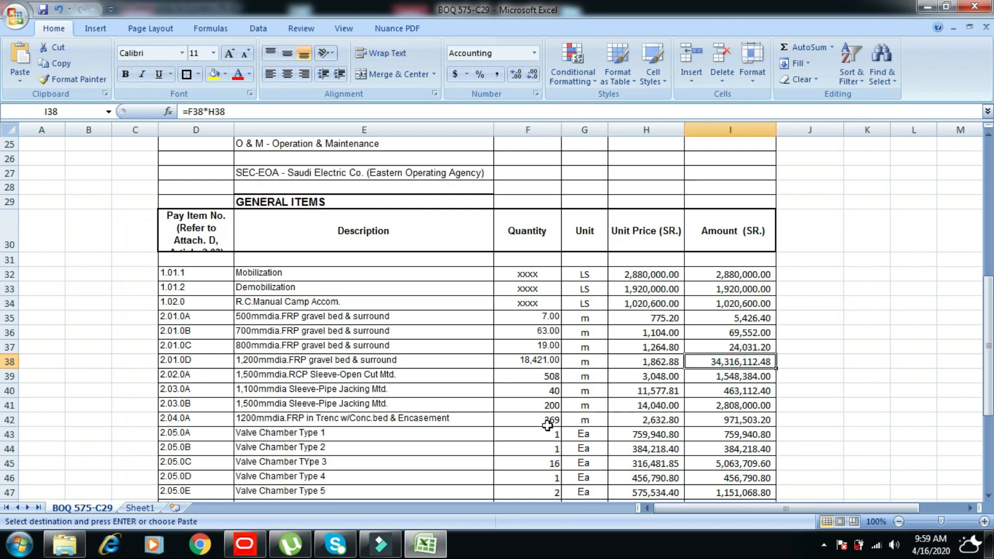
Switch to Primavera P6 and look through the activities under Construction of Valve Chamber Type 3 (VC-17).
left_click(238, 543)
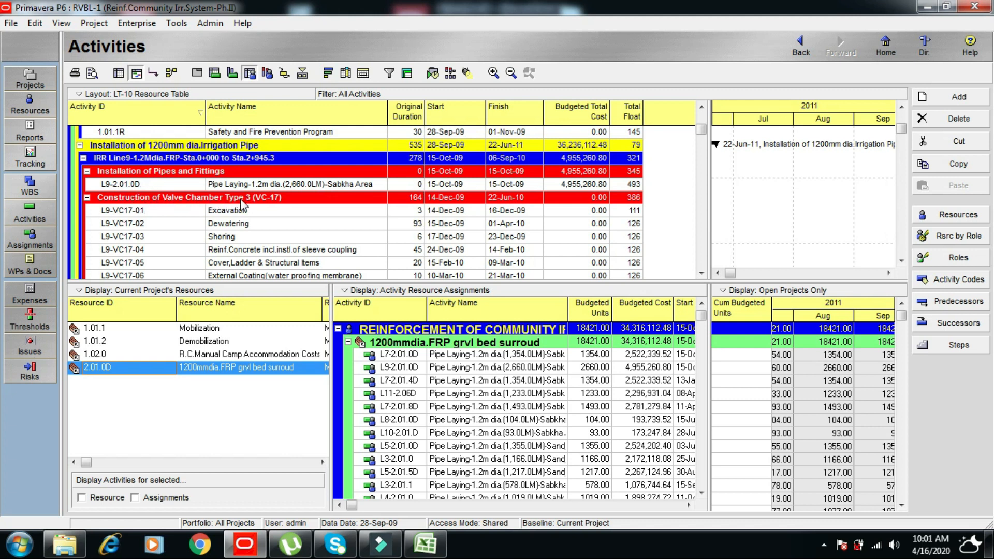
left_click(702, 275)
left_click(701, 274)
left_click(701, 275)
left_click(701, 274)
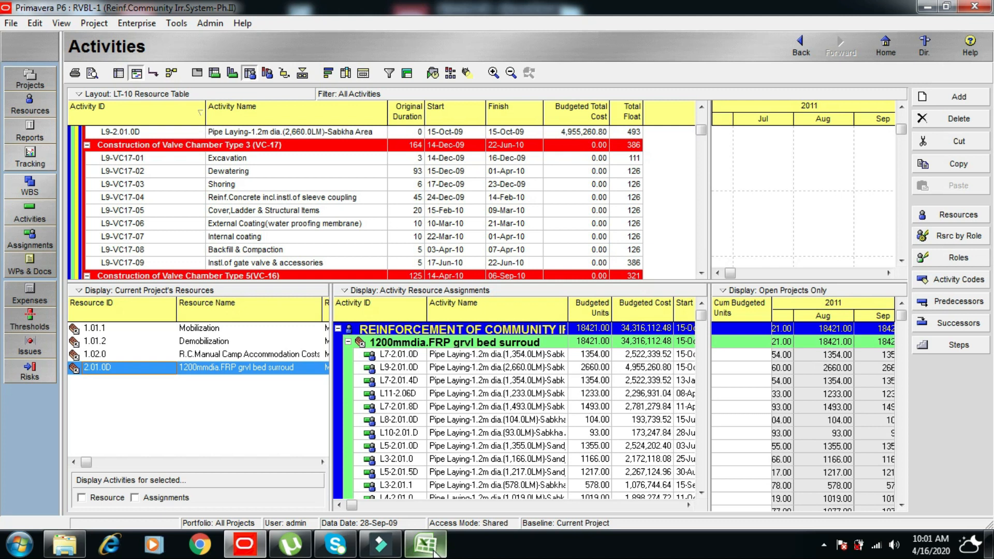
Switch to the BOQ 575-C29 workbook in Excel and check the quantity and unit price of item 2.05.0C, Valve Chamber Type 3.
mouse_move(427, 552)
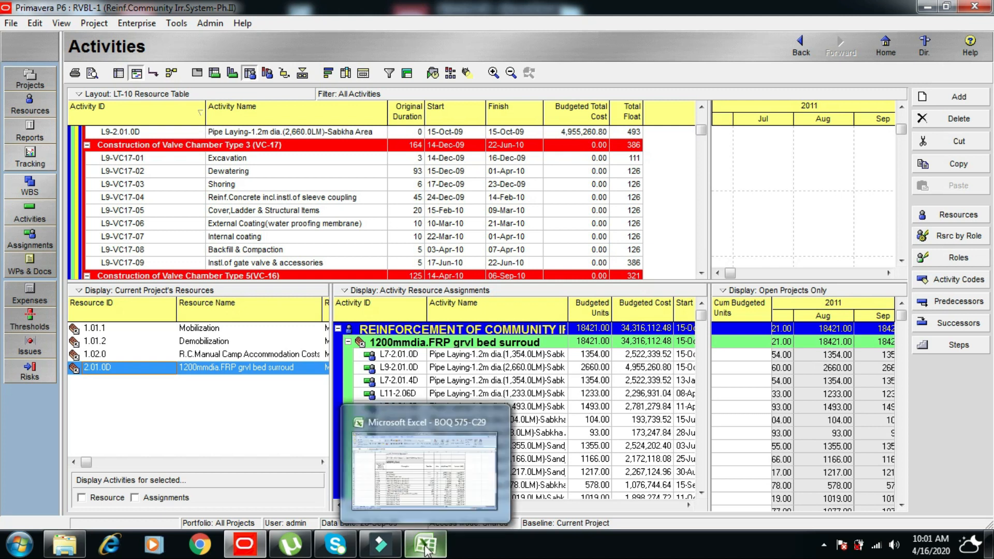
left_click(426, 545)
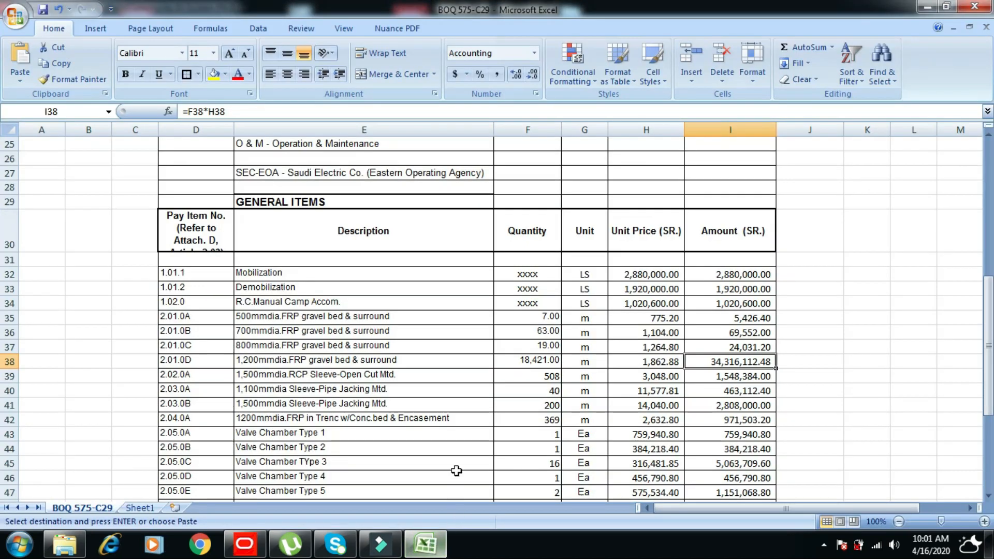
left_click(334, 464)
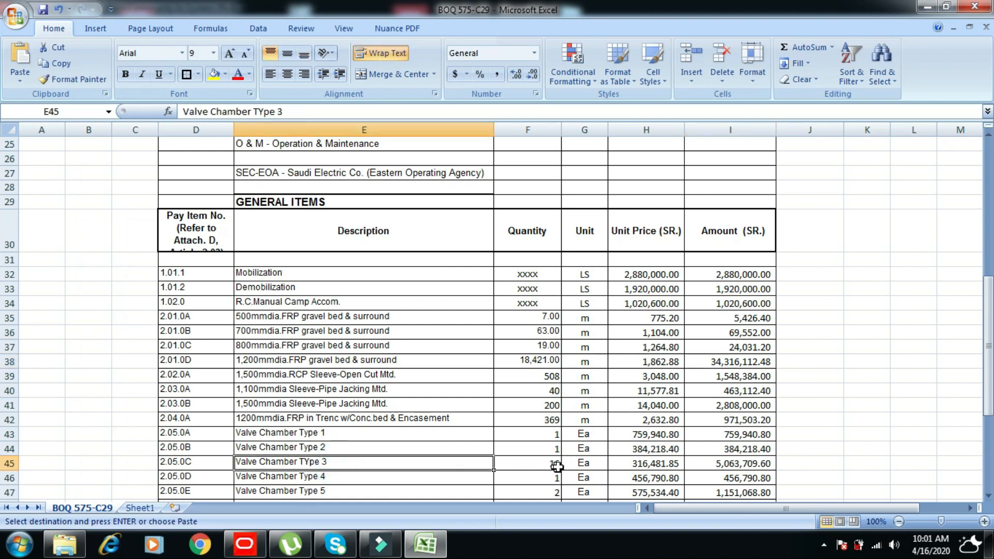
left_click(649, 464)
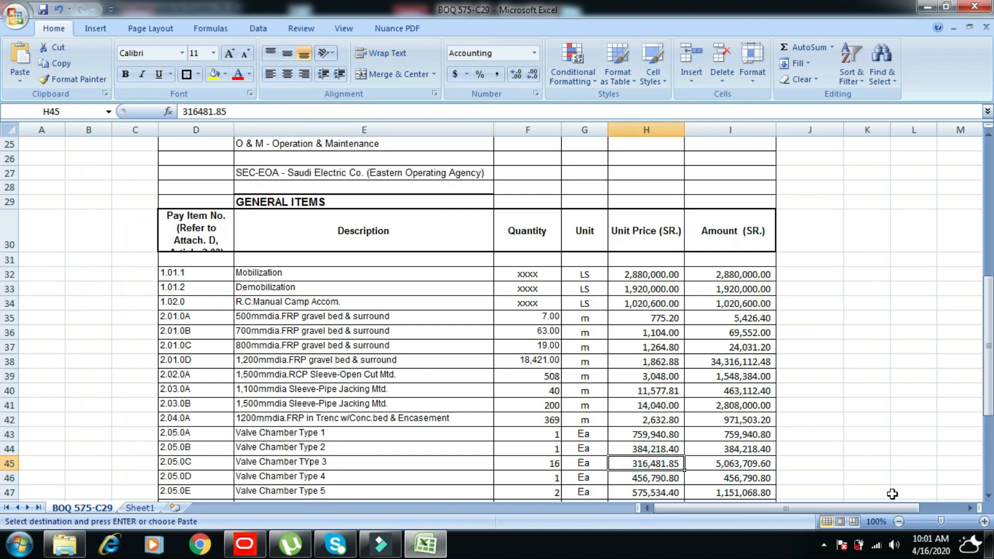
left_click(989, 497)
left_click(988, 496)
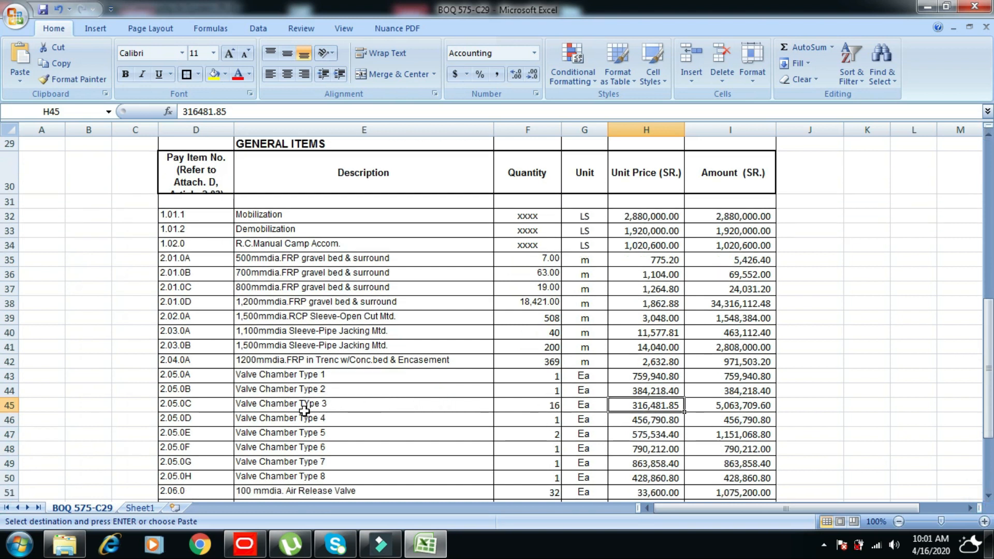
Compare the VC-17 activities in Primavera P6 with the Valve Chamber Type 3 budgeted cost distribution and its total weight on Sheet1 of the workbook.
left_click(244, 544)
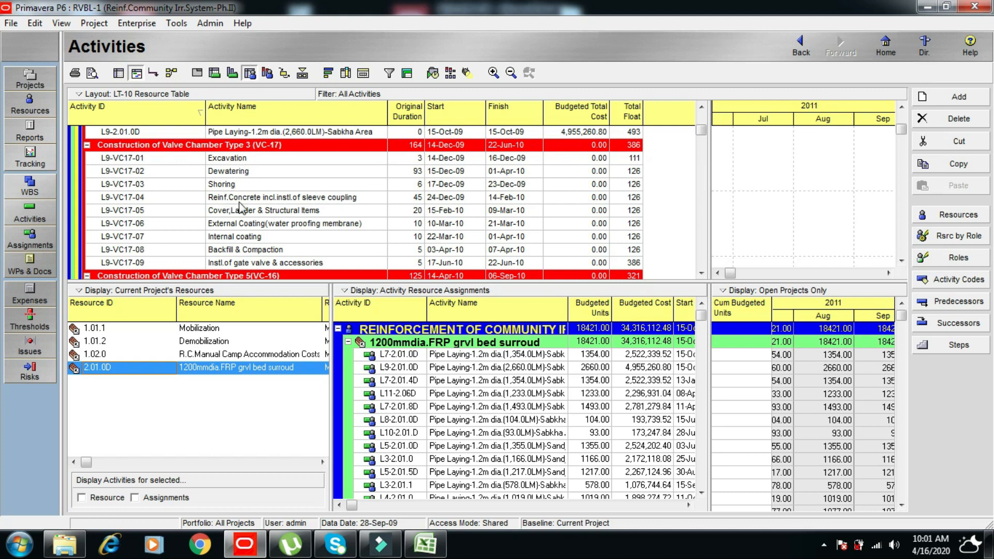
left_click(430, 545)
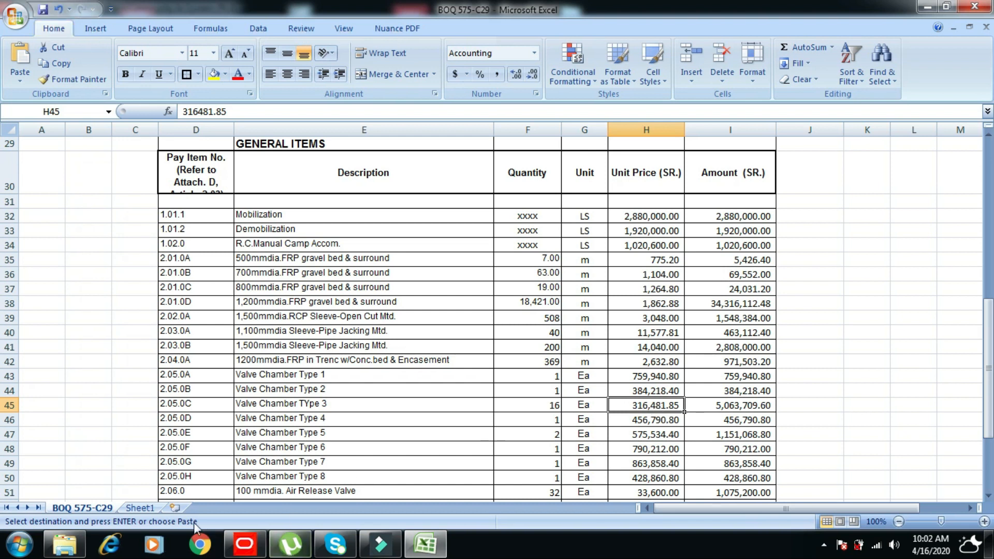
left_click(141, 508)
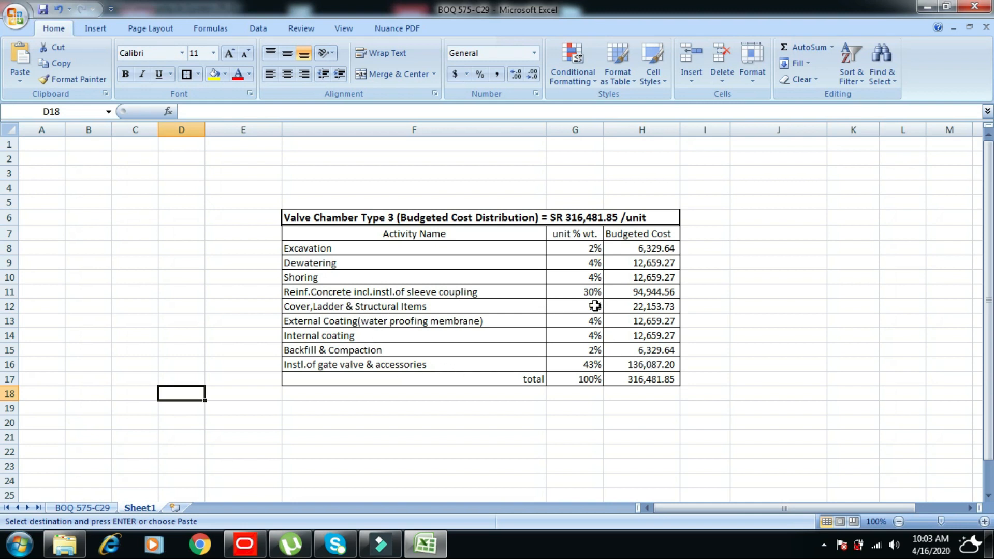
left_click(587, 384)
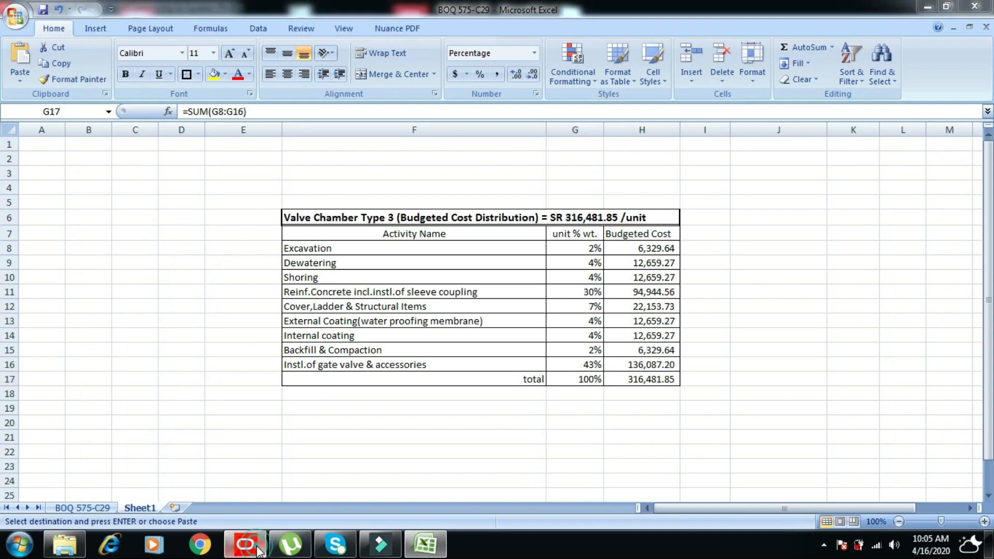
Switch to Primavera P6 and show Activity Details below the activity table.
left_click(245, 544)
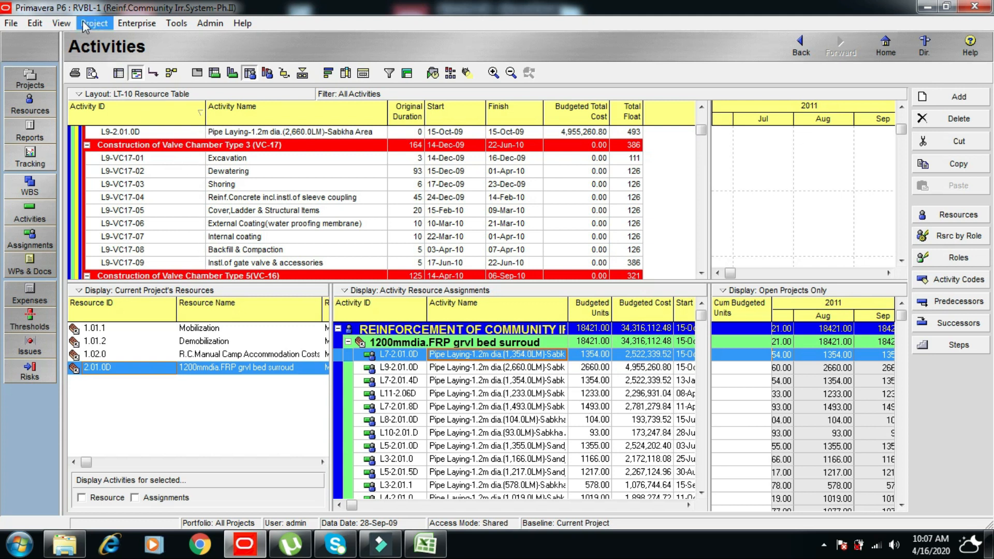
left_click(61, 23)
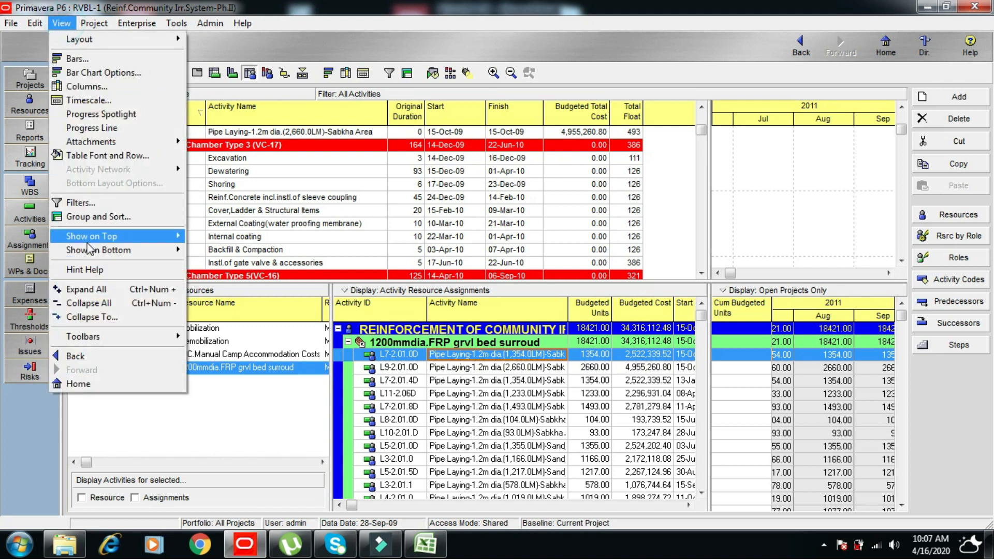
mouse_move(155, 251)
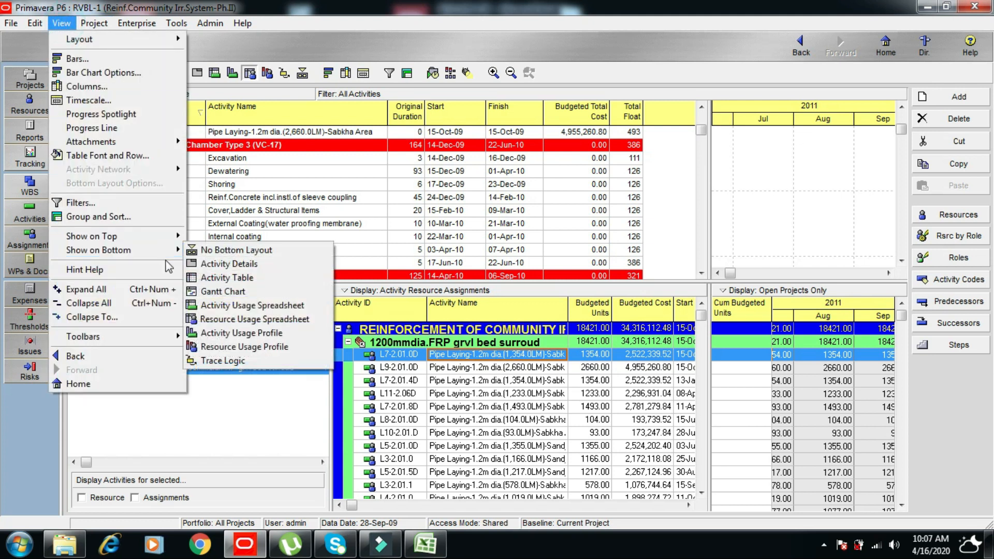
left_click(229, 265)
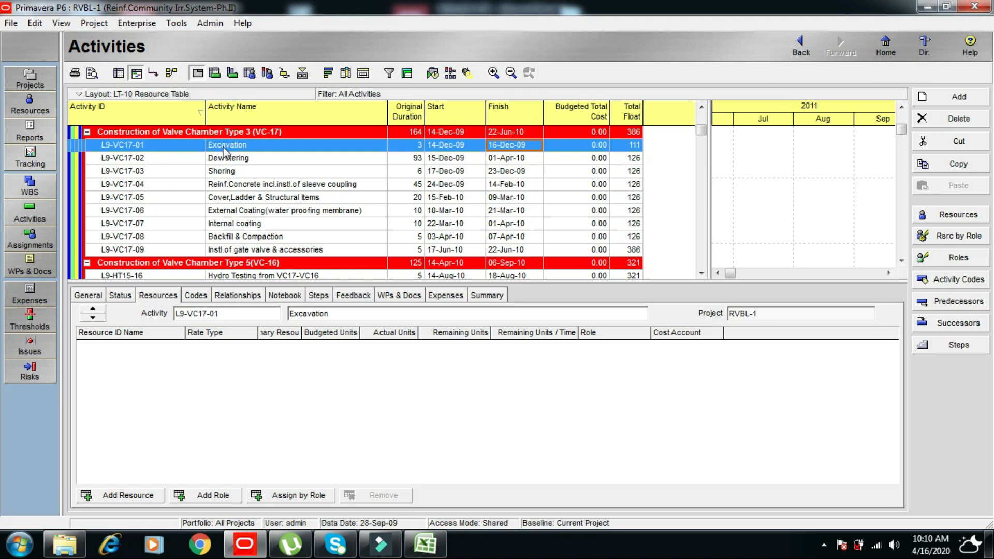
Assign resource 2.05.0C Valve Chamber Type 3 to activities L9-VC17-01 through L9-VC17-09 and check the assignment on several of them.
left_click(228, 250, "shift")
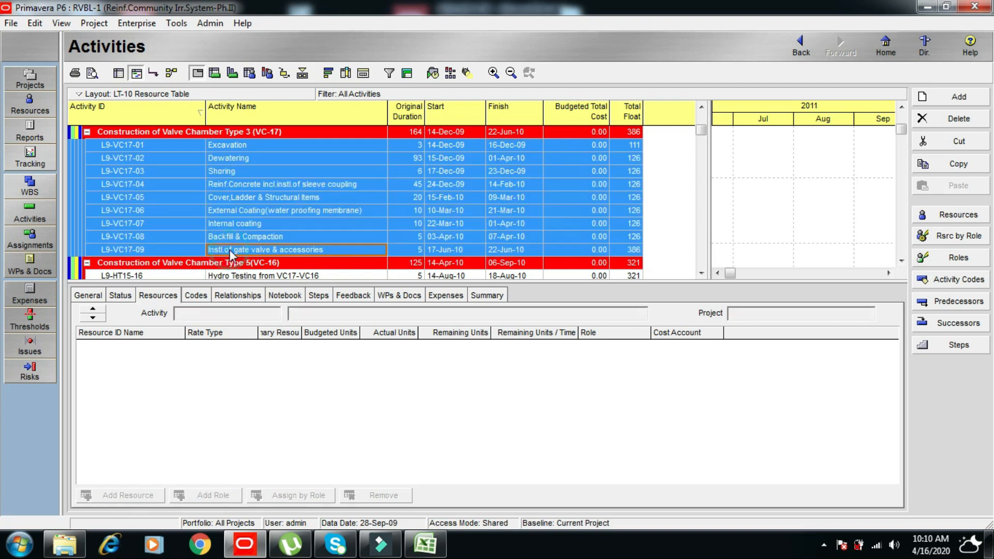
left_click(956, 216)
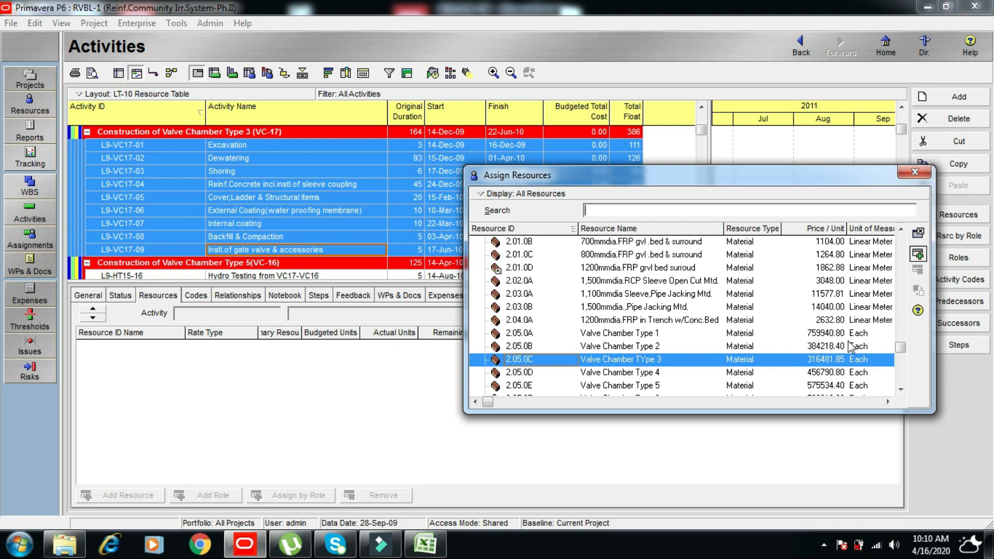
left_click(918, 257)
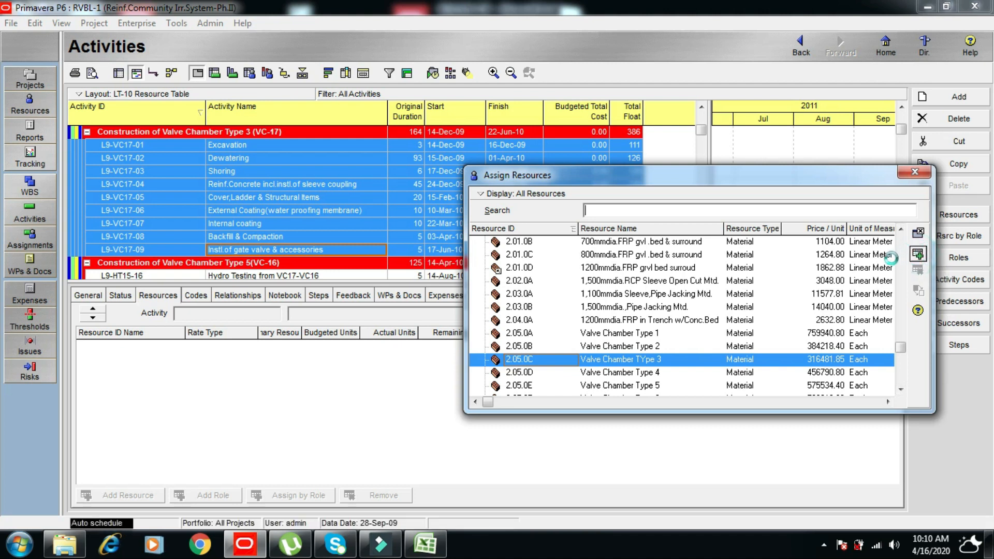
left_click(914, 174)
left_click(259, 185)
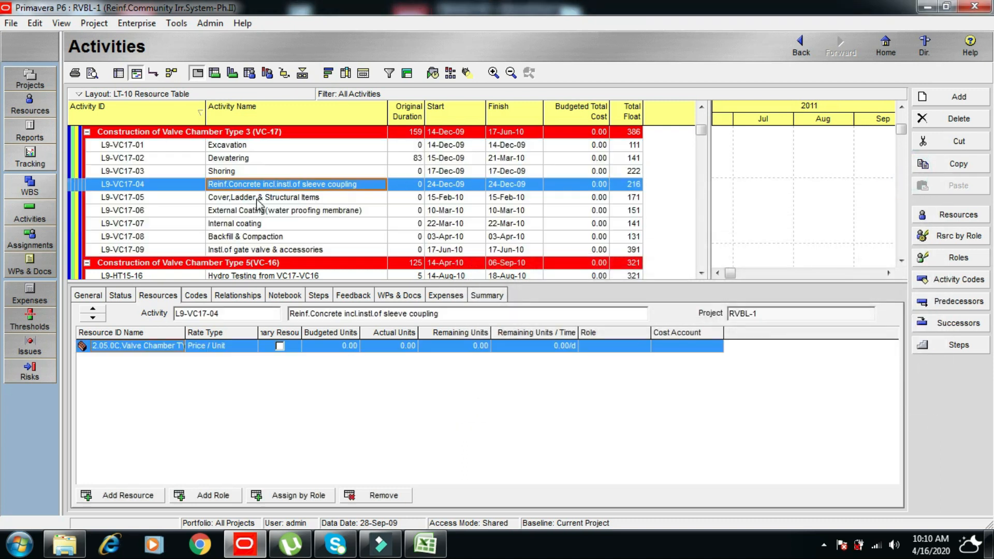
left_click(257, 199)
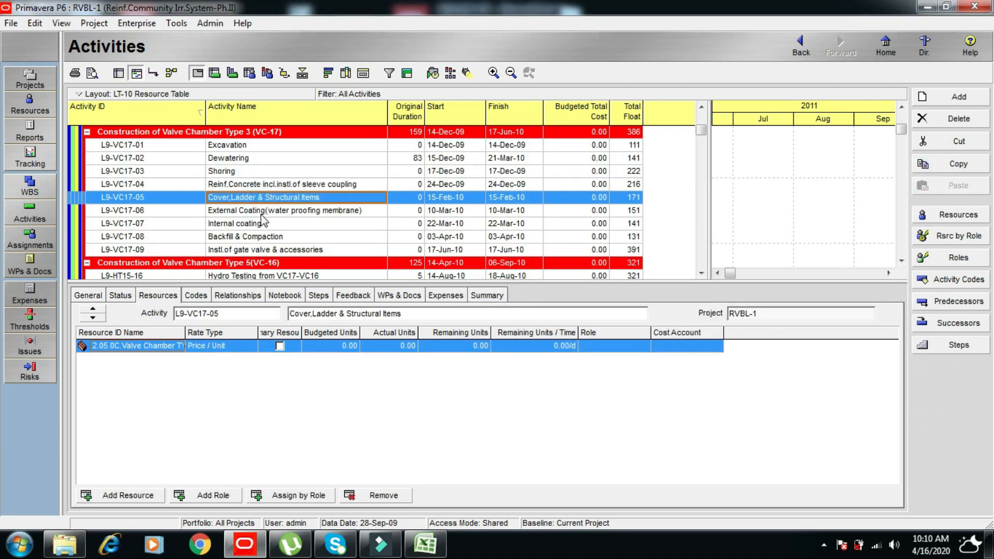
left_click(262, 214)
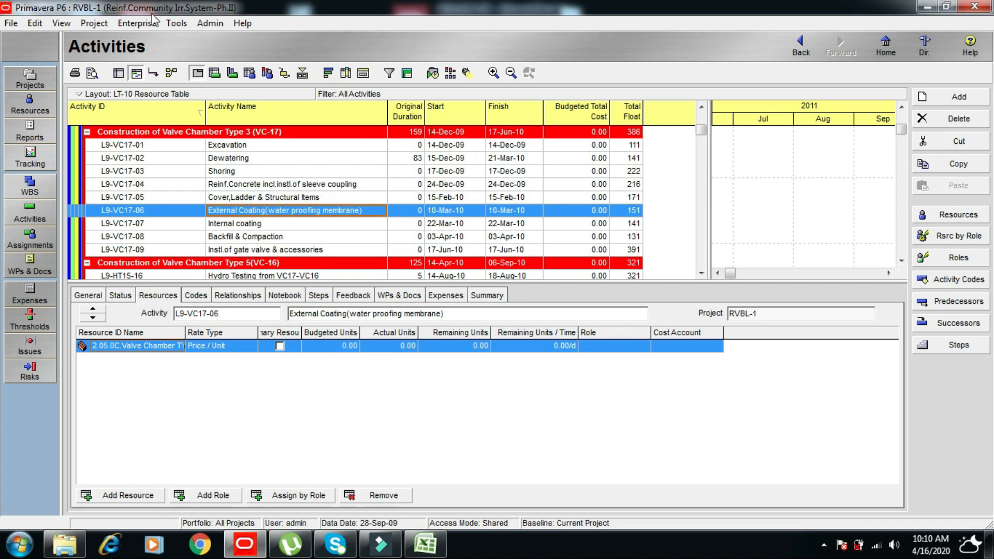
Reopen the LT-10 Resource Table layout without saving the changes made to the current layout.
left_click(63, 23)
mouse_move(98, 39)
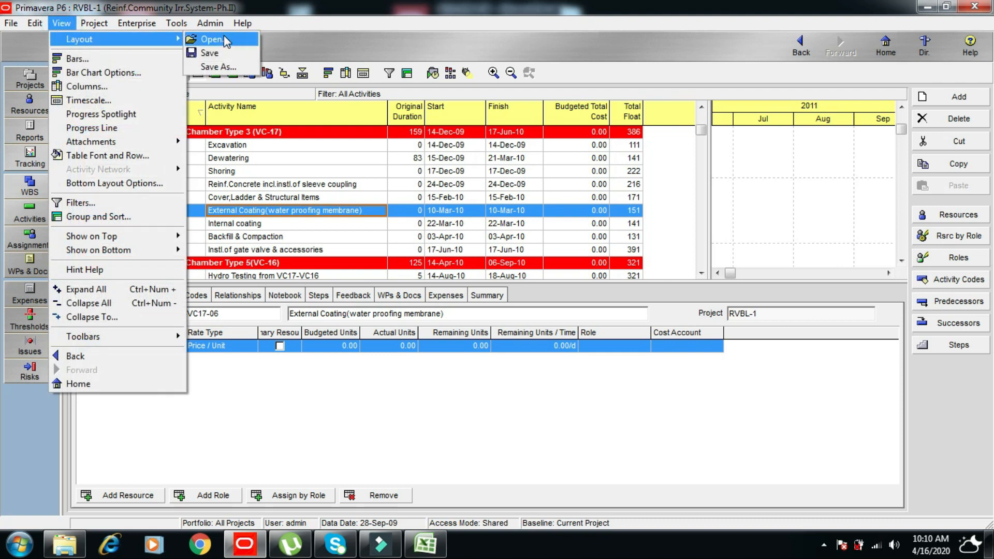
left_click(227, 42)
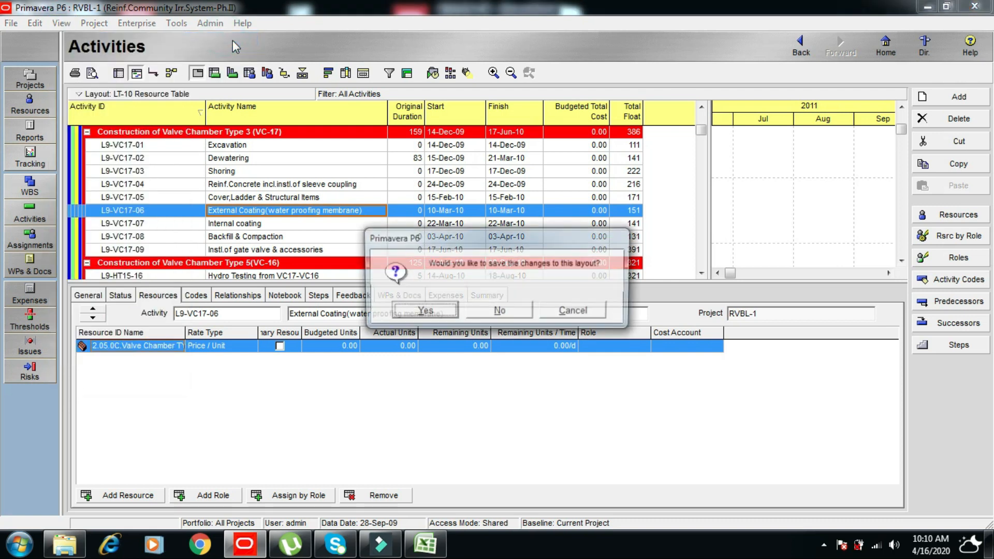
left_click(499, 313)
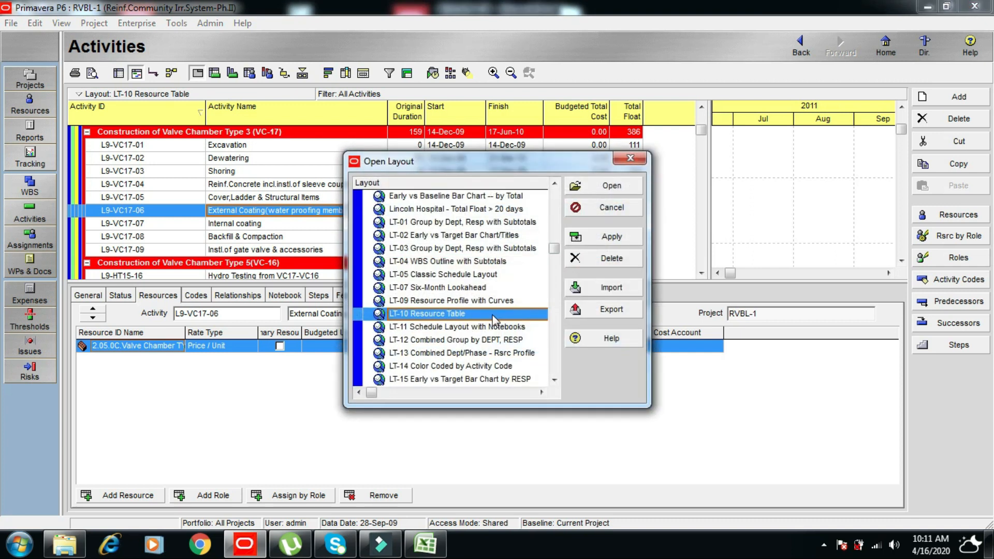
left_click(619, 187)
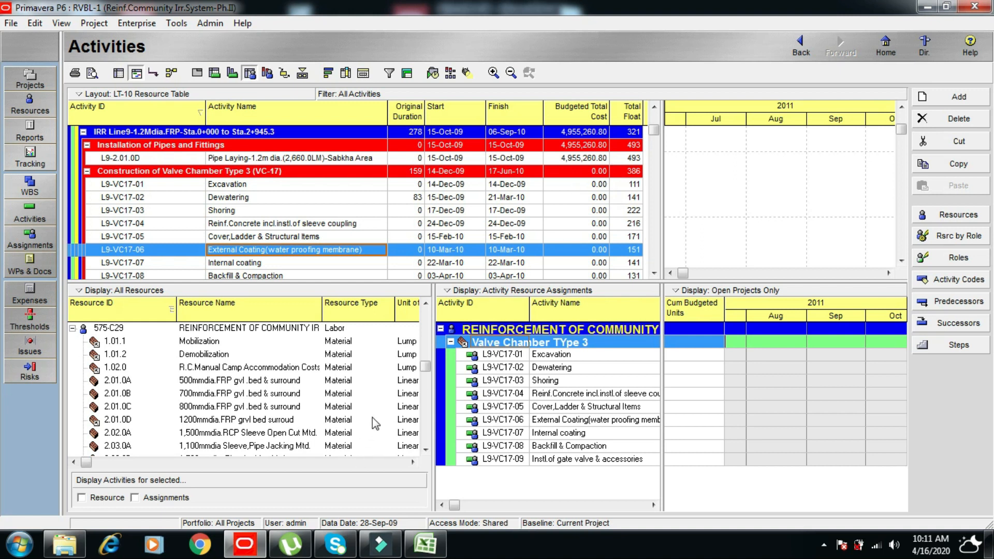
Filter the resource list to show only the current project's resources.
left_click(123, 290)
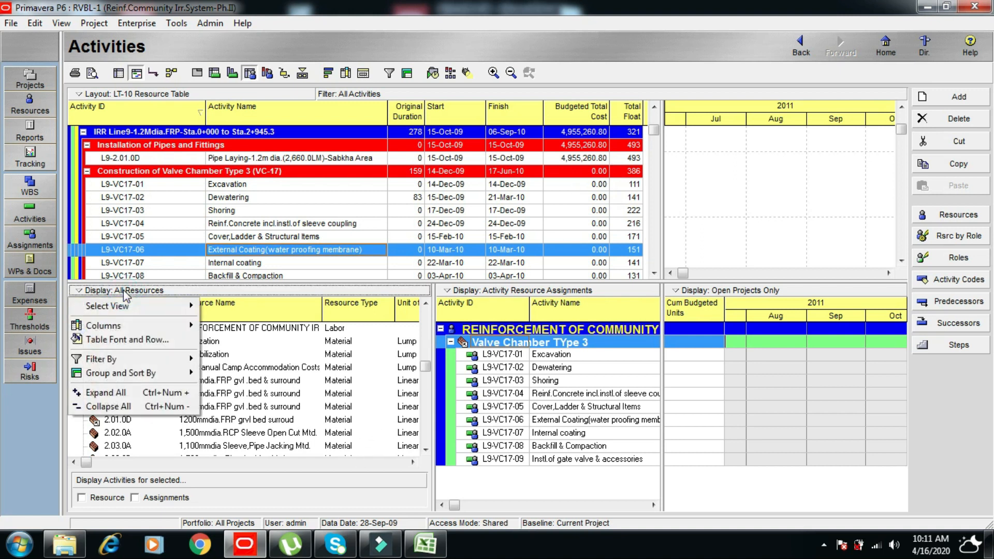
mouse_move(136, 359)
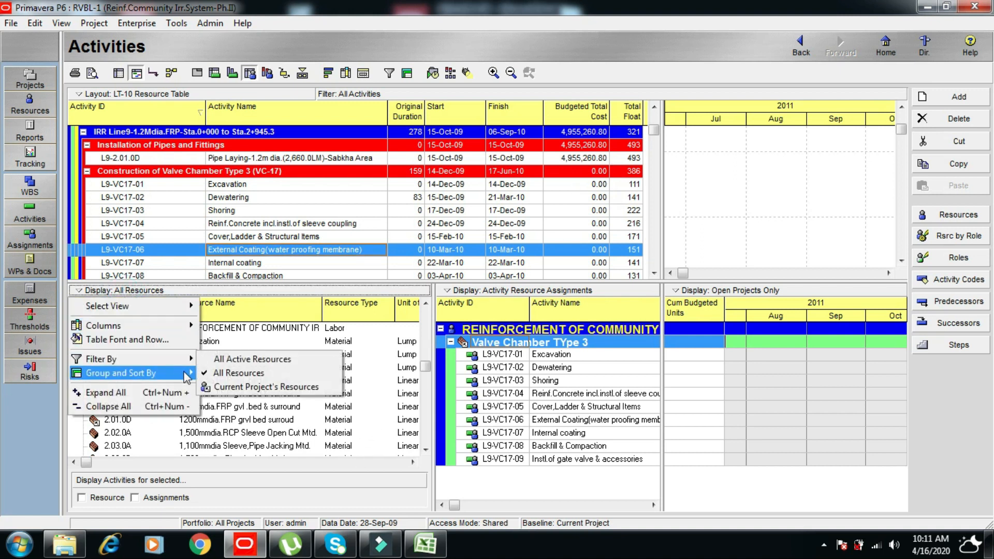
left_click(249, 394)
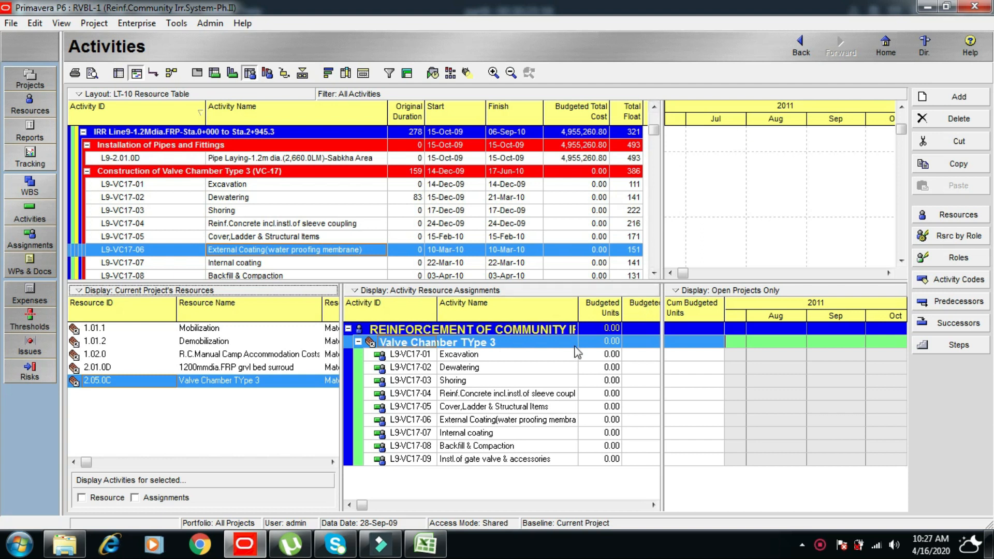
Set the budgeted units of L9-VC17-01 Excavation to 0.02 and widen the resource assignments area to show the Budgeted Cost column.
left_click(607, 355)
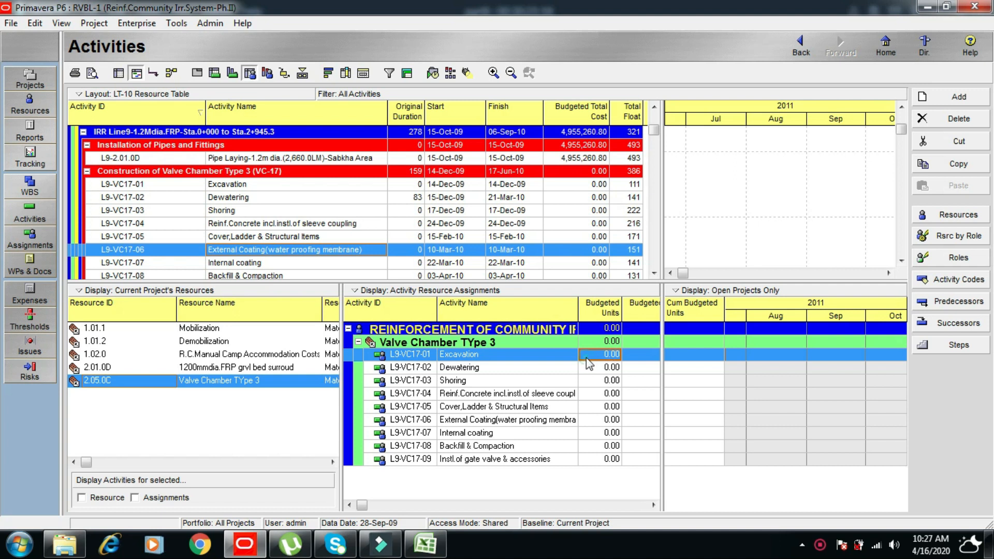
left_click(588, 356)
type(".02")
key("Return")
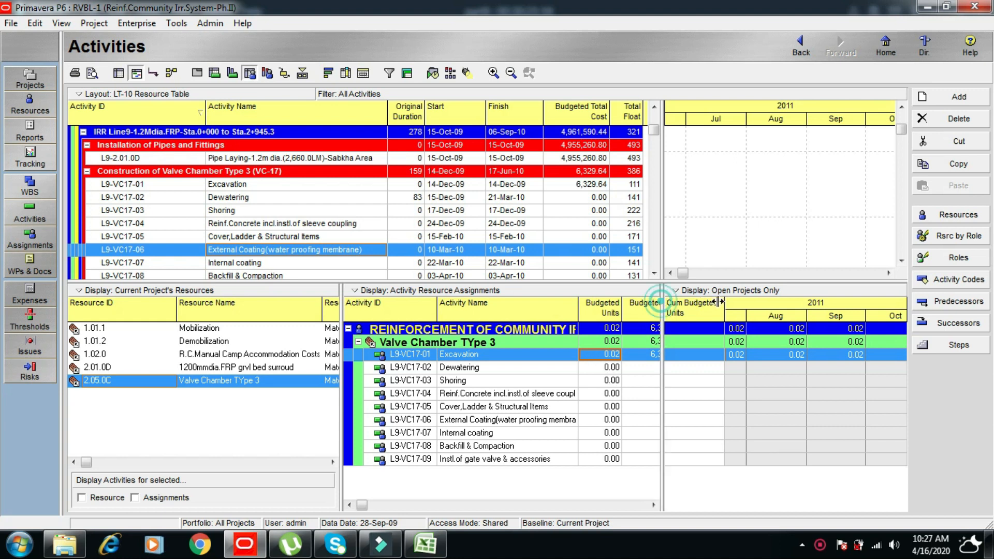
left_click_drag(662, 302, 733, 306)
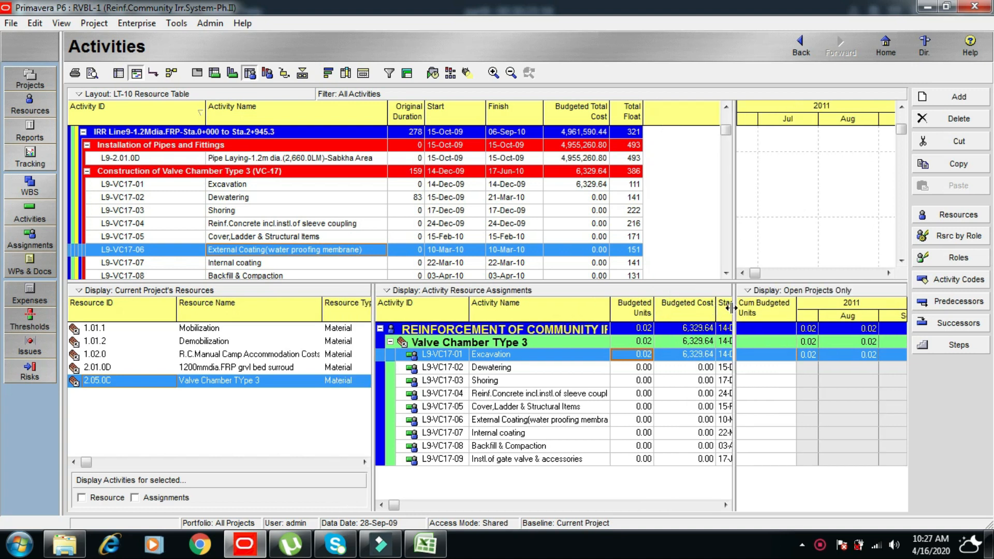
Set the Valve Chamber Type 3 budgeted units to 0.04 each for L9-VC17-02 Dewatering and L9-VC17-03 Shoring.
left_click(640, 369)
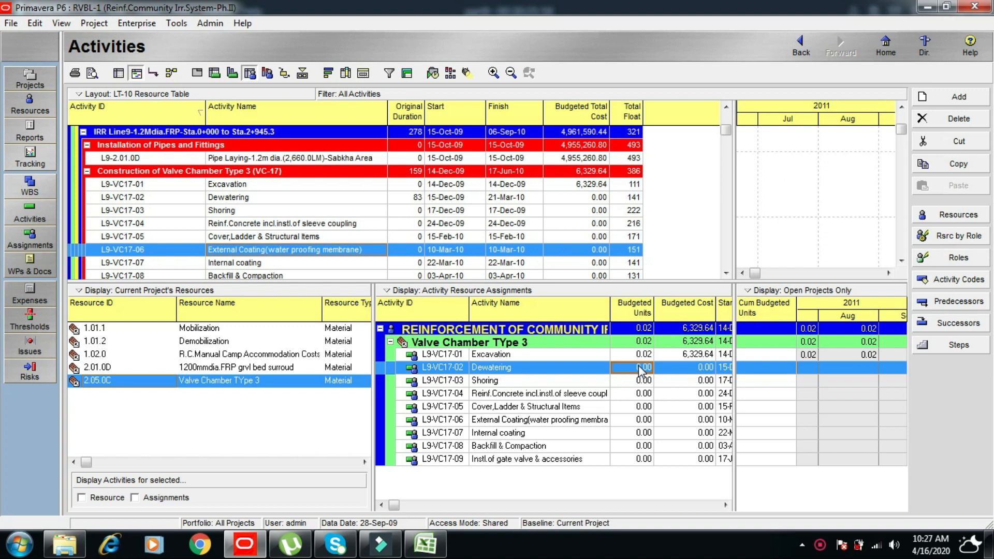
type(".0")
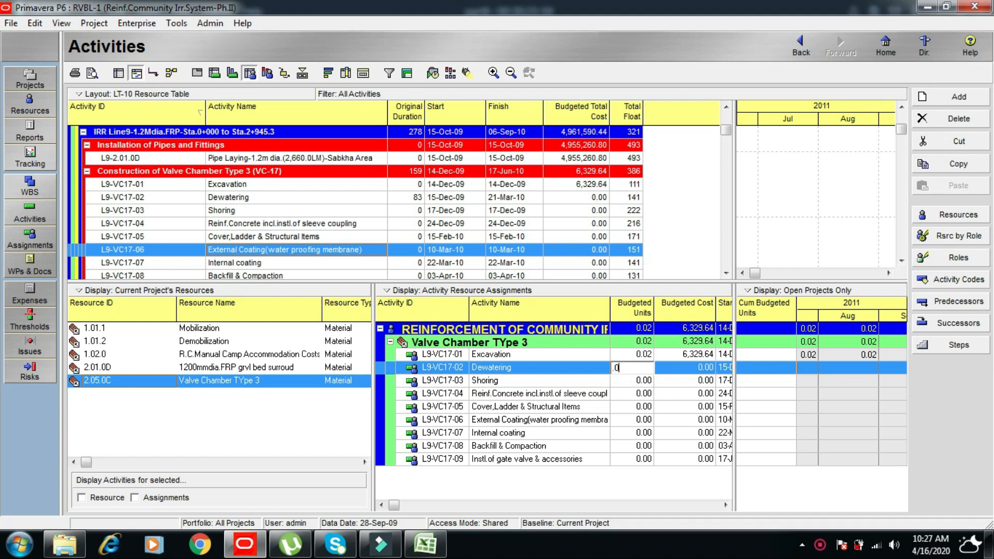
key("Return")
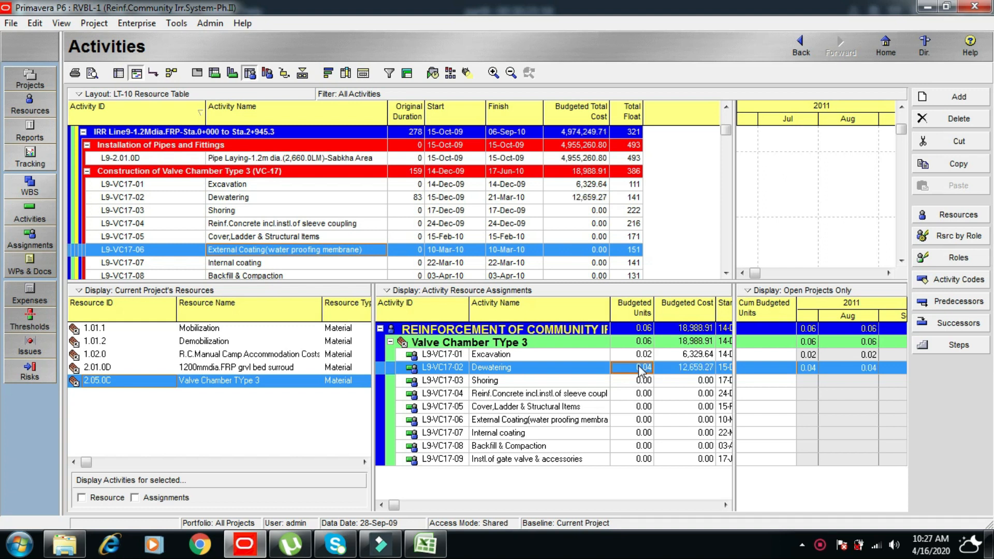
left_click(636, 383)
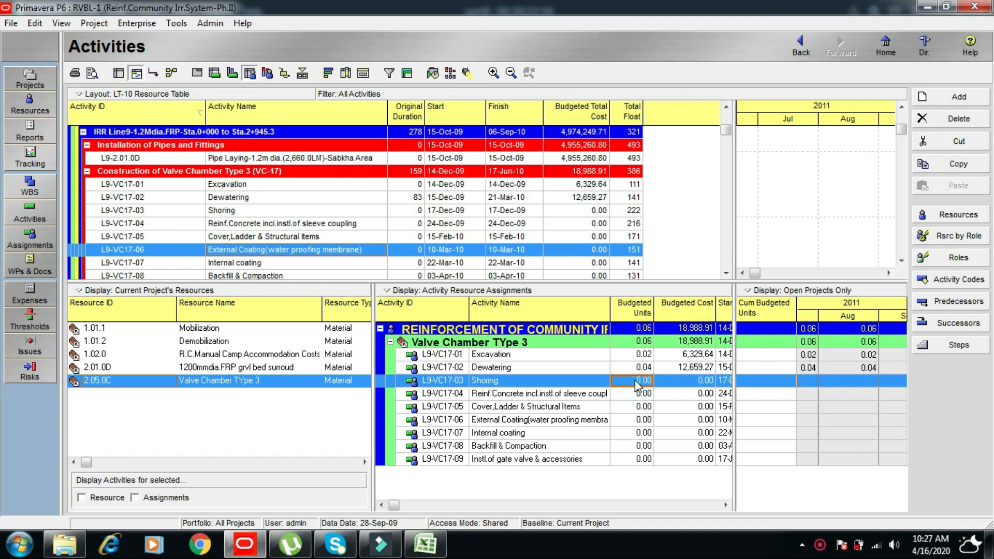
type(".0")
key("Return")
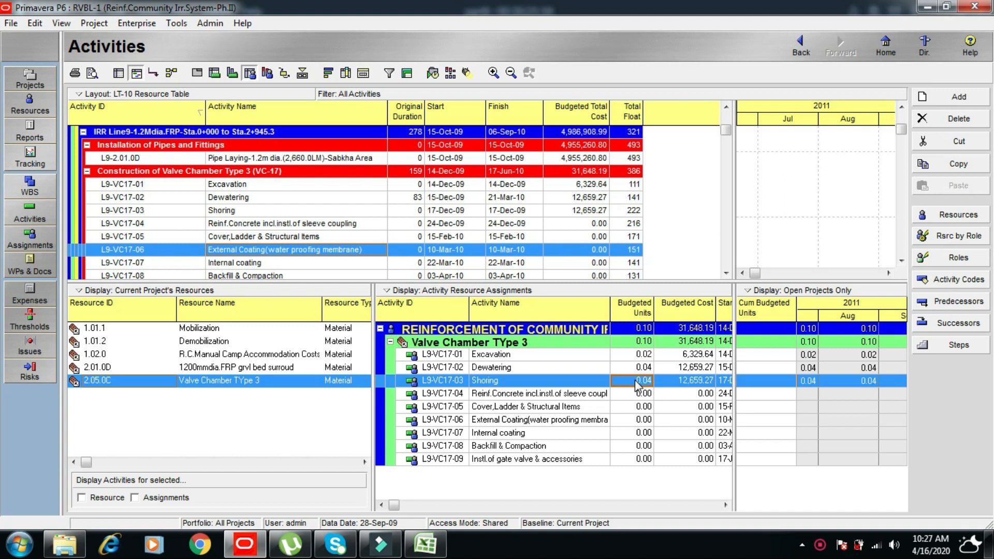
Set the budgeted units to 0.30 for L9-VC17-04 Reinf.Concrete and 0.07 for L9-VC17-05 Cover, Ladder & Structural Items.
left_click(638, 395)
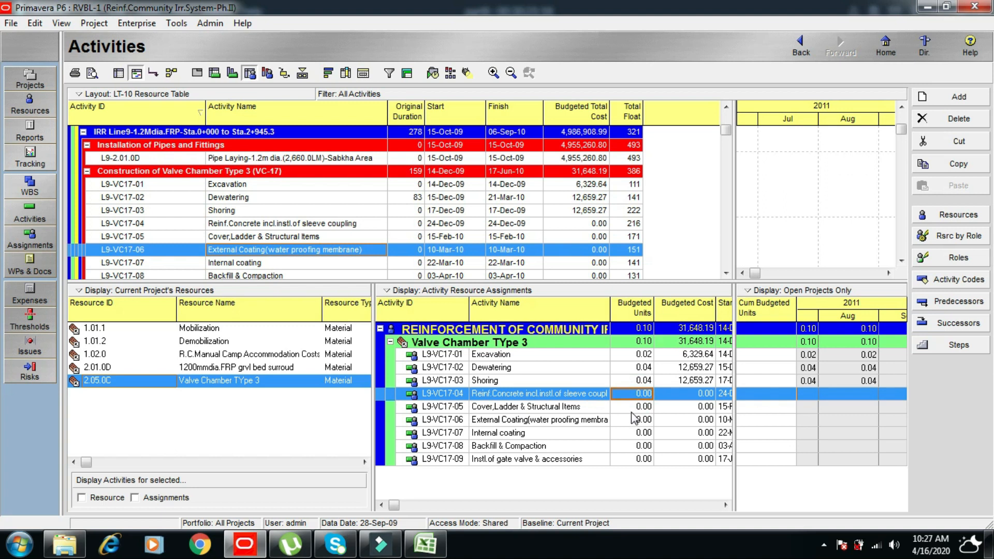
type(".3")
key("Return")
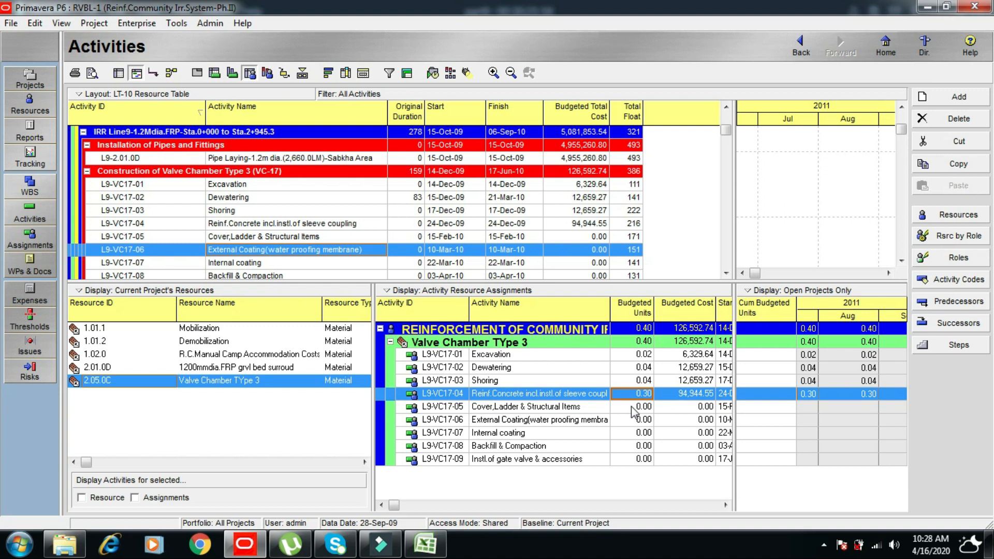
left_click(632, 406)
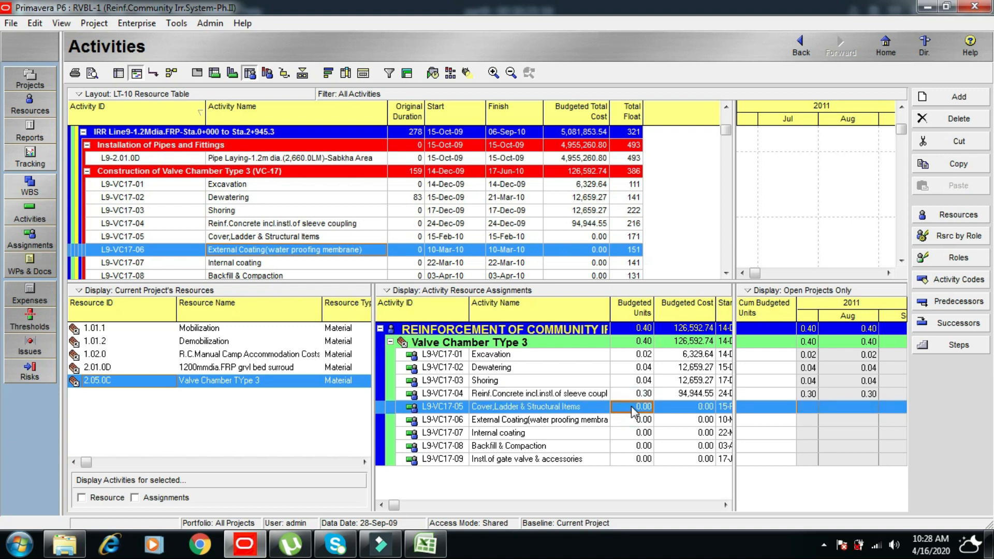
type("0.07")
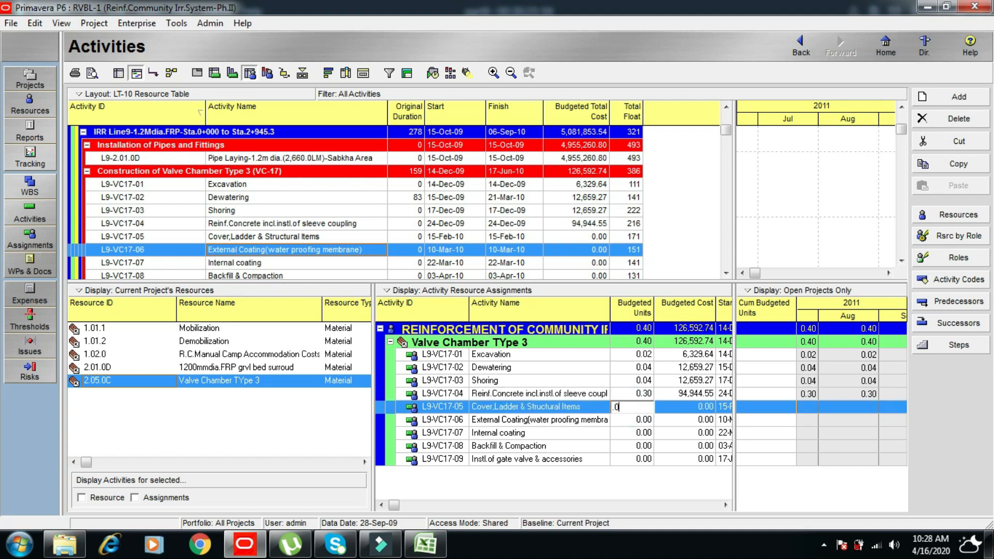
key("Return")
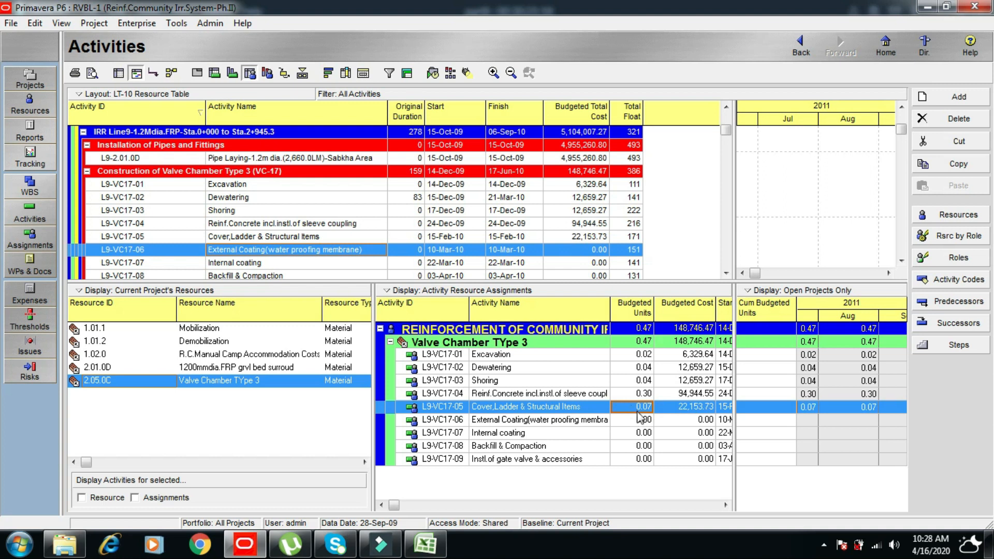
Set the budgeted units to 0.04 each for L9-VC17-06 External Coating and L9-VC17-07 Internal coating.
left_click(639, 419)
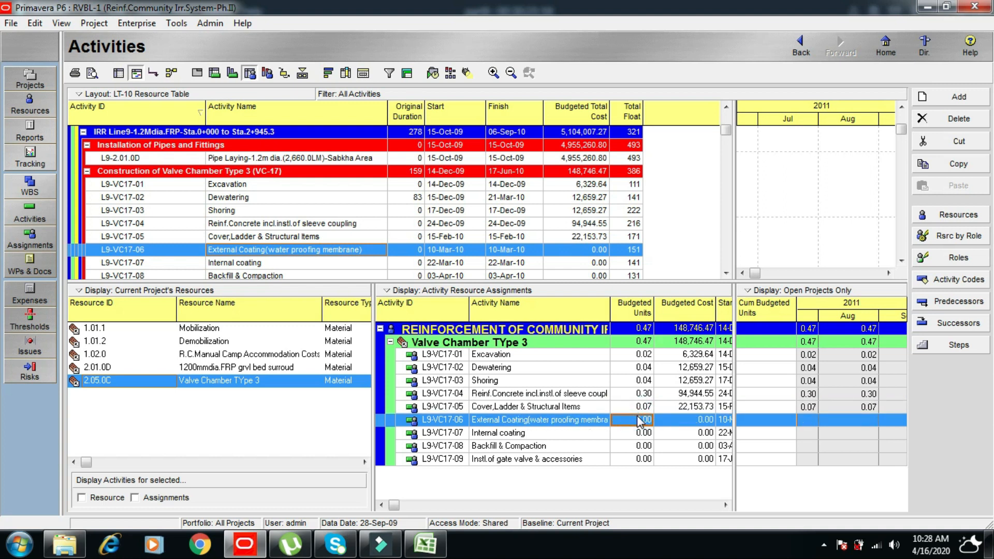
type("0.04")
key("Return")
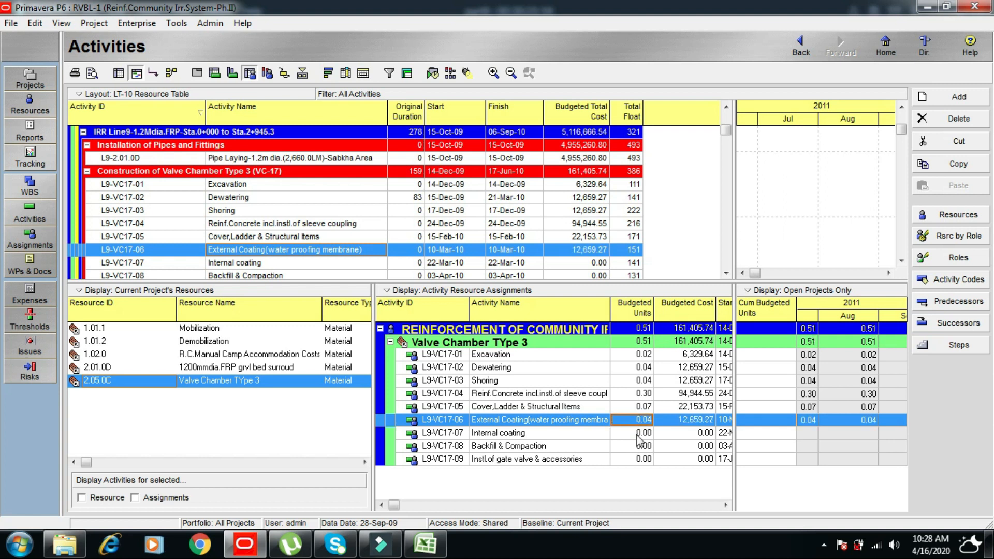
left_click(639, 433)
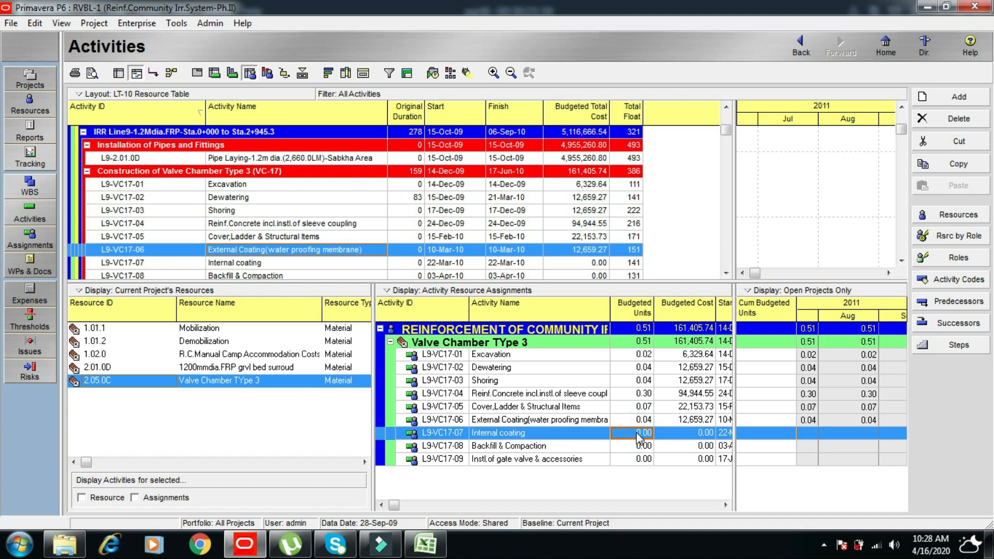
type(".04")
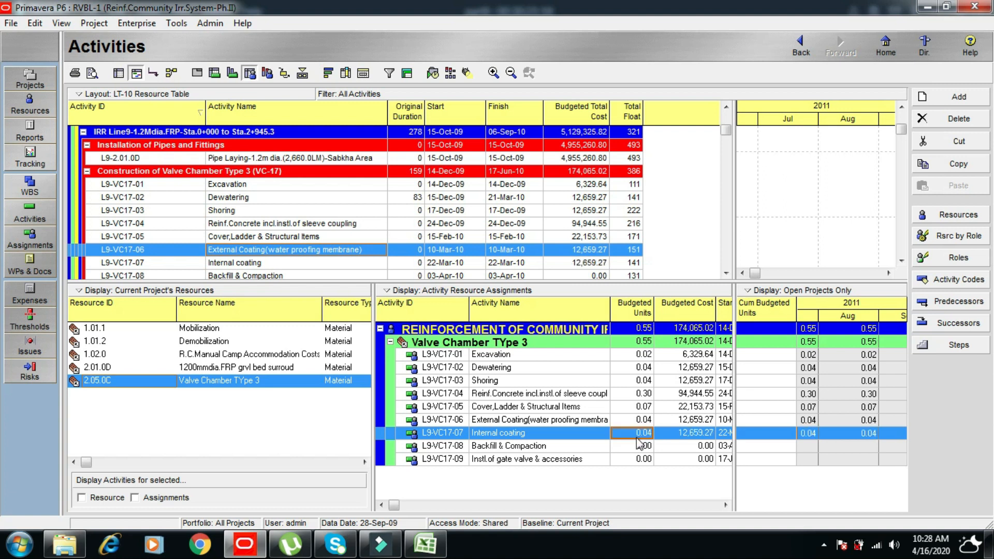
Set the budgeted units to 0.02 for L9-VC17-08 Backfill & Compaction and 0.43 for L9-VC17-09 Instl.of gate valve & accessories.
left_click(631, 446)
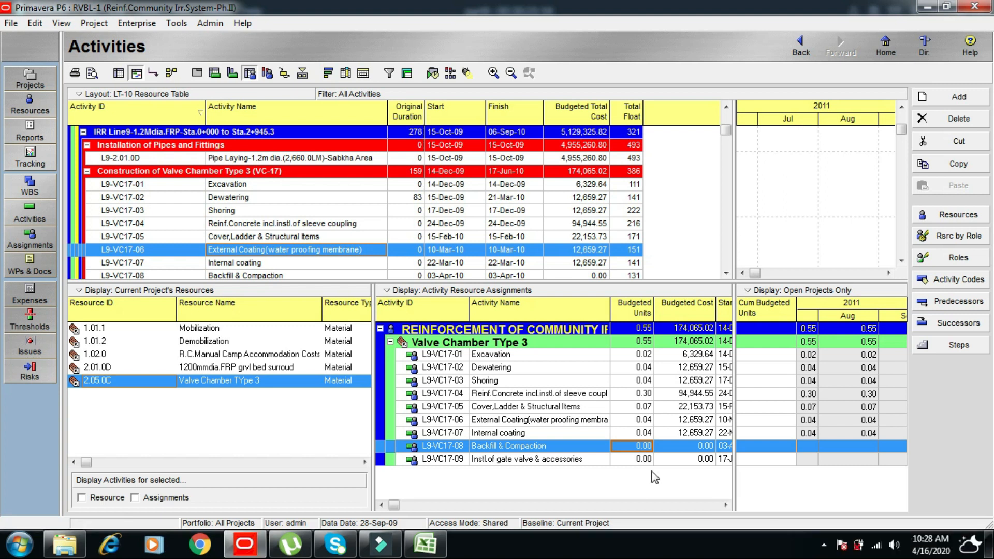
type(".0")
key("Return")
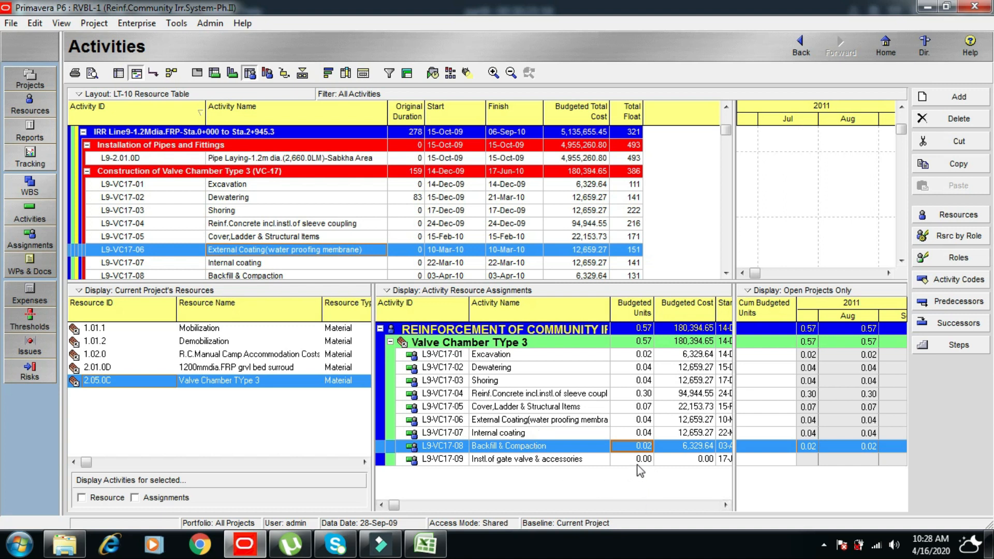
left_click(637, 460)
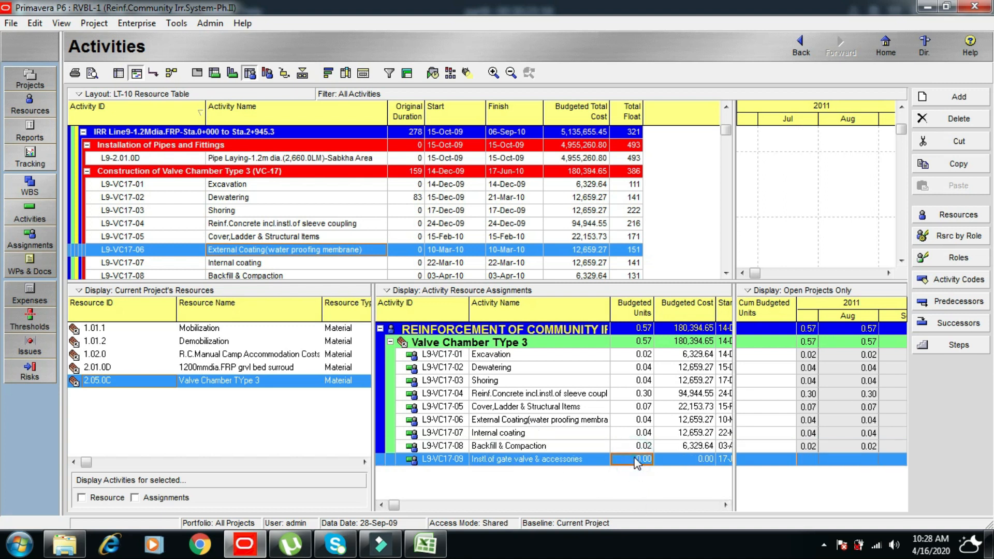
type("0.43")
key("Return")
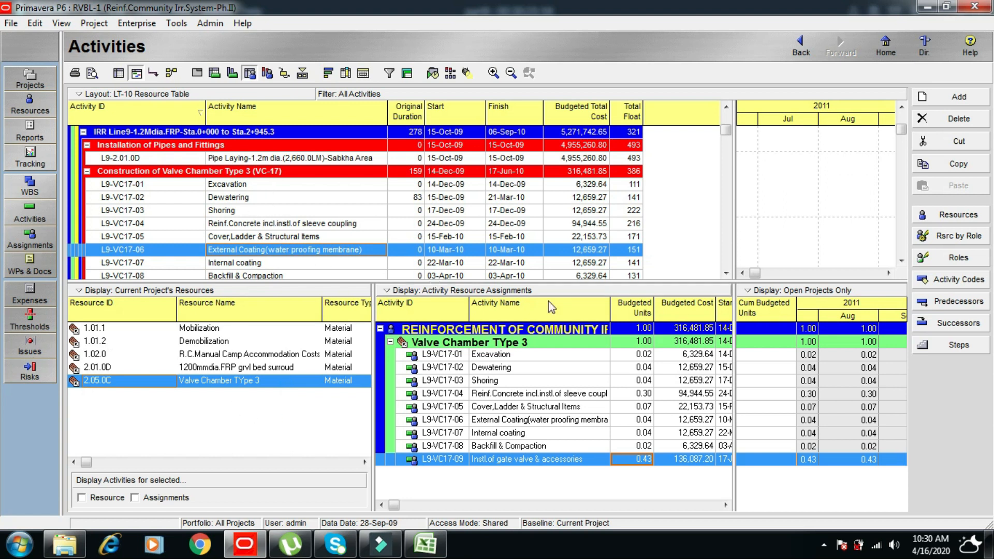
Check the Budgeted Total Cost at project level and through the mobilization and report submission activities.
left_click_drag(727, 131, 729, 115)
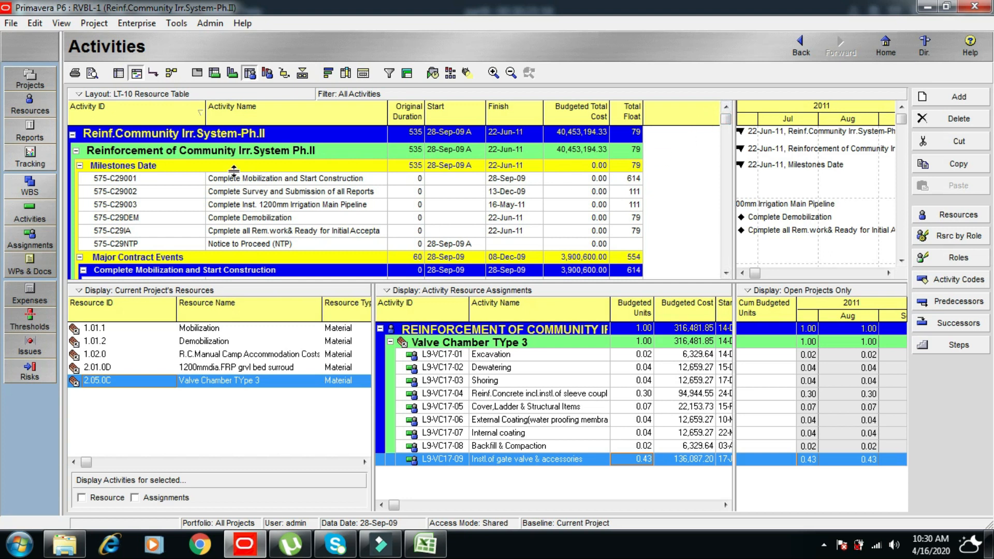
left_click(726, 273)
left_click(726, 273)
left_click(726, 273)
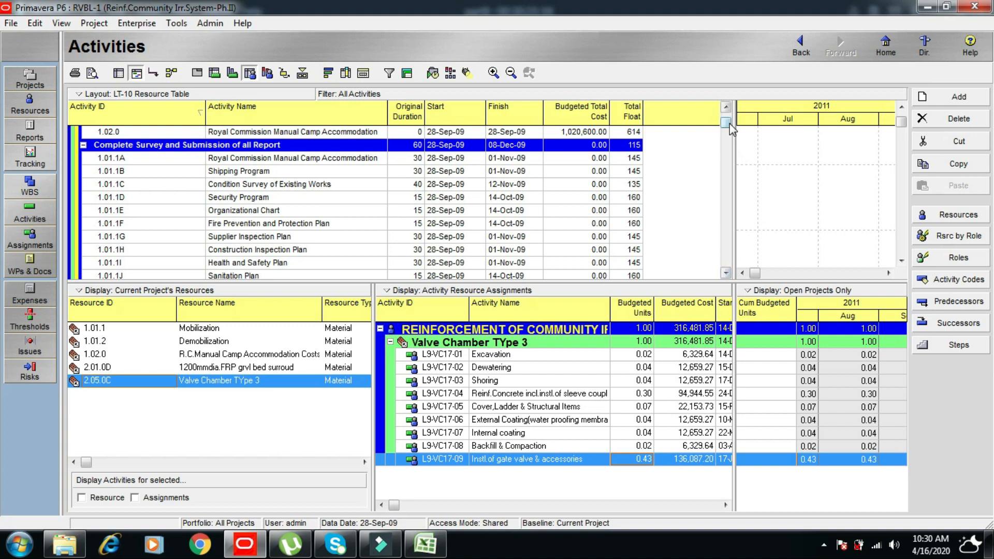
left_click_drag(729, 123, 732, 118)
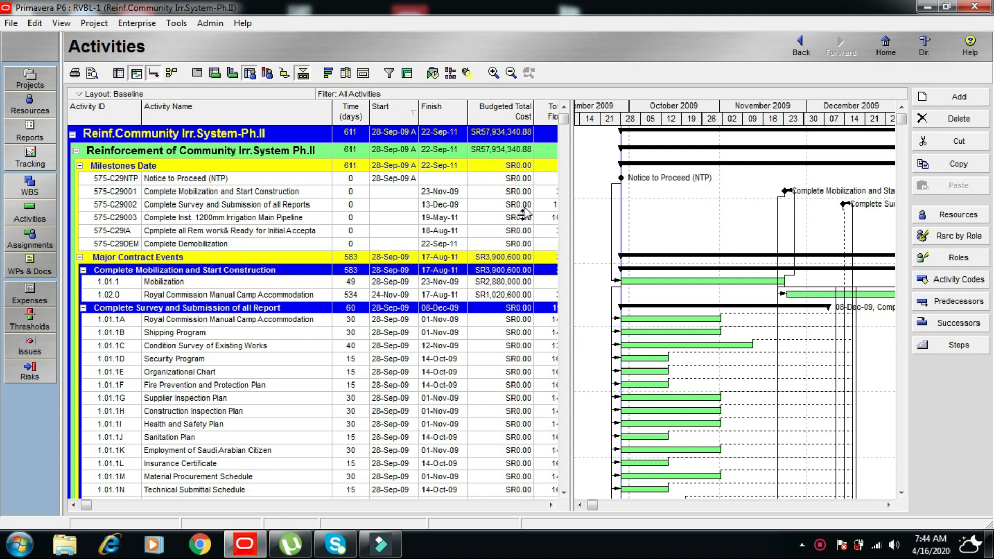
Review the Budgeted Total Cost of the pipeline and valve chamber activities in the Baseline layout, ending at the project total.
left_click(564, 117)
left_click_drag(565, 117, 570, 171)
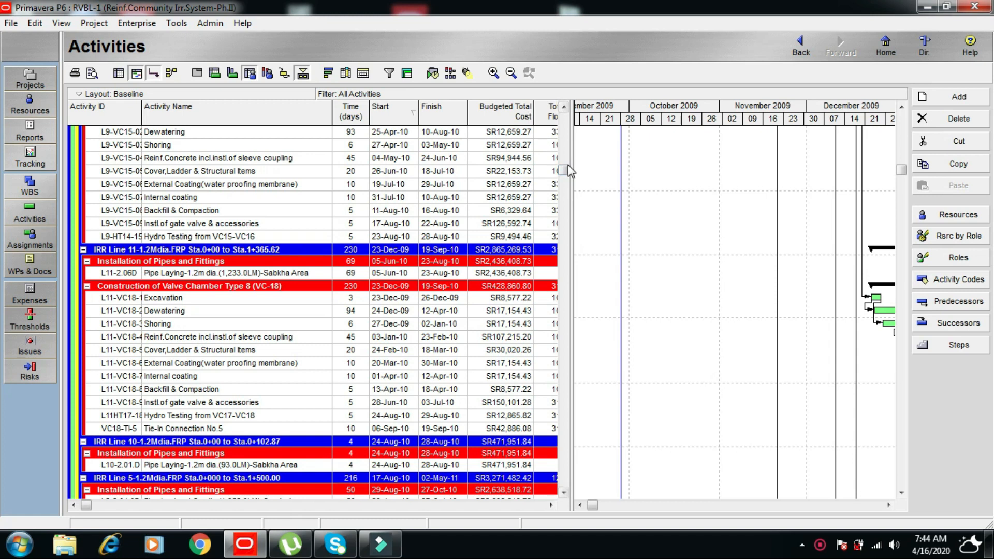
left_click_drag(564, 172, 565, 112)
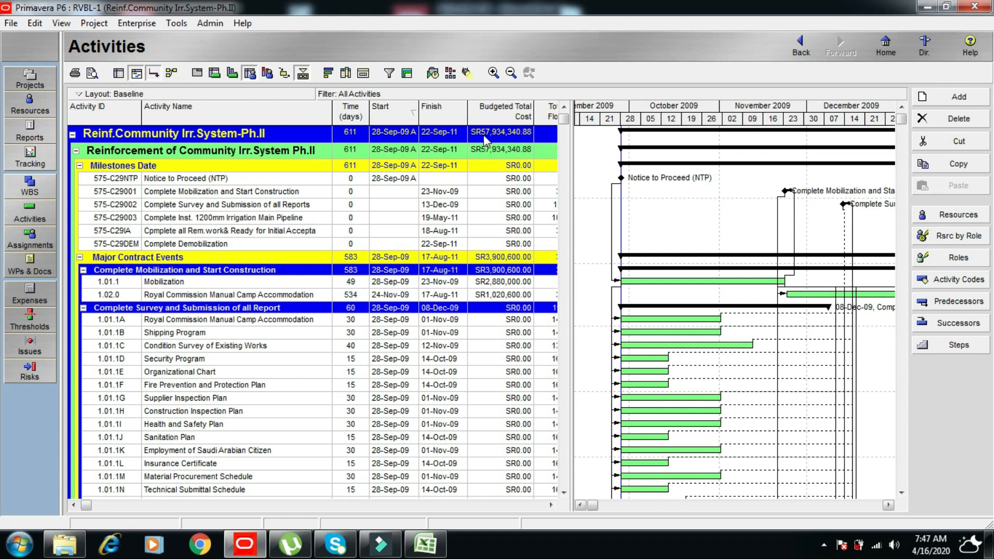
Check the Total Contract Amount in the BOQ 575-C29 workbook in Excel against the project's budgeted total, and return to Primavera P6.
left_click(433, 547)
mouse_move(989, 375)
left_mouse_down()
mouse_move(990, 156)
mouse_move(990, 394)
left_mouse_up()
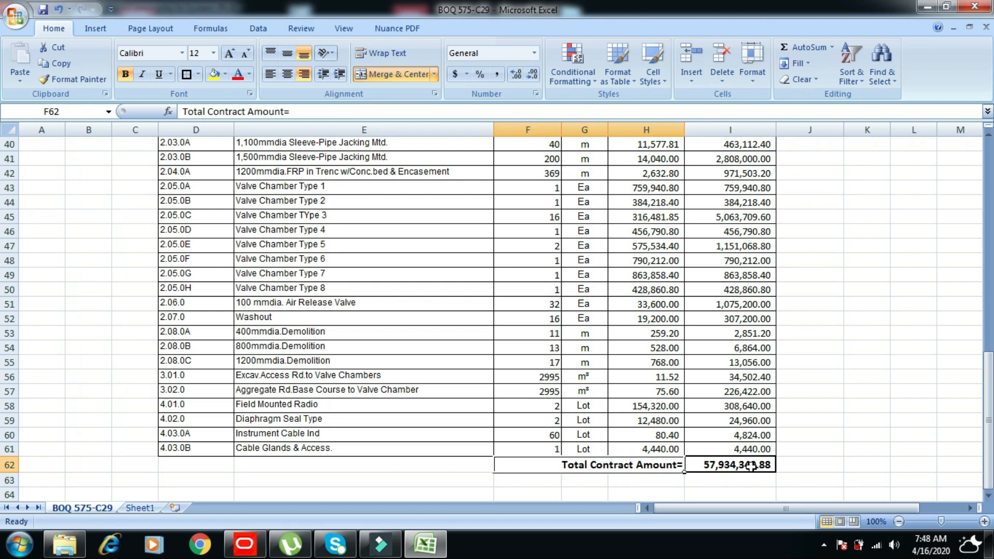
left_click(246, 546)
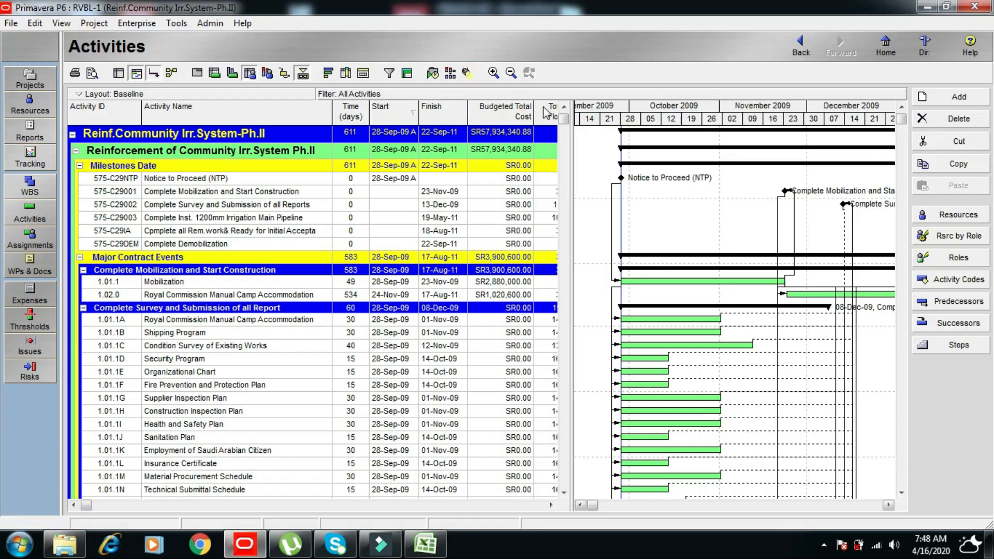